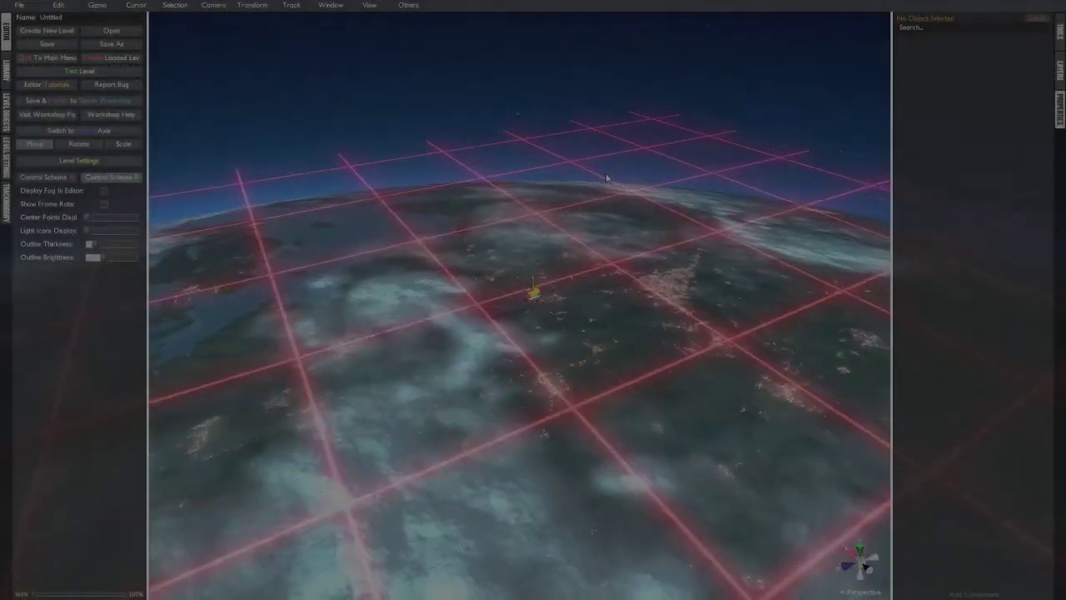
# - Look through the level settings and open the saved level MyLevels/test level.bytes
pyautogui.moveTo(606, 177); pyautogui.dragTo(686, 175, button='middle')
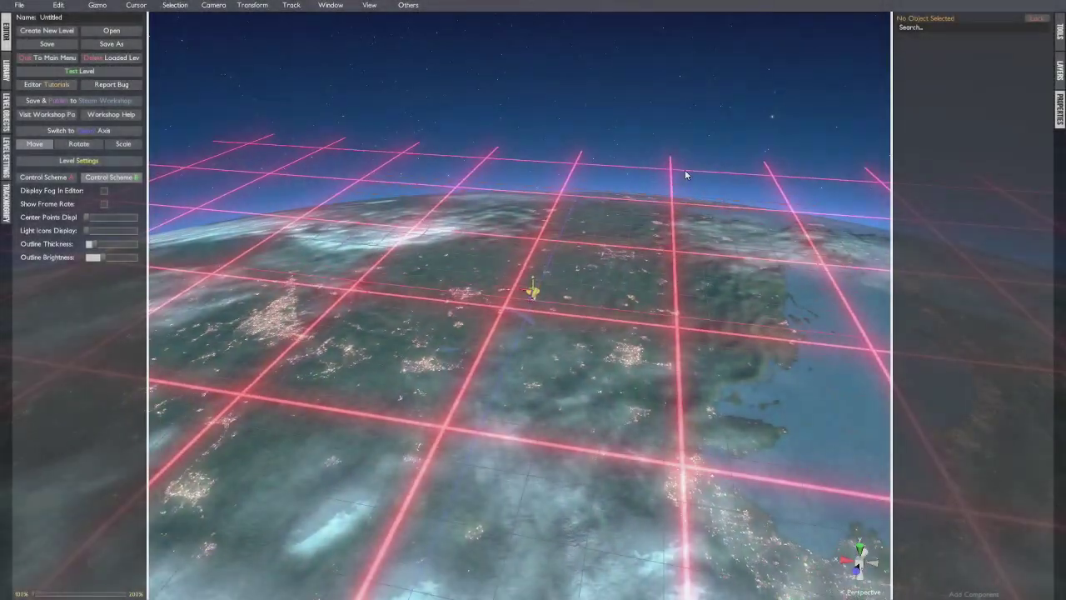
pyautogui.hotkey('ctrl', 'o')
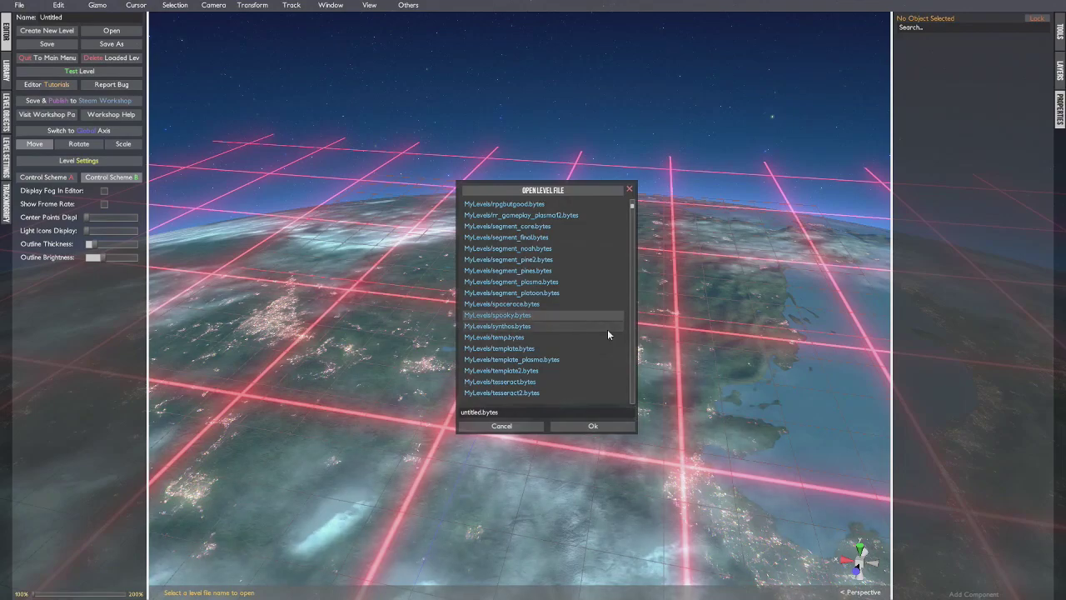
pyautogui.scroll(-5, 607, 325)
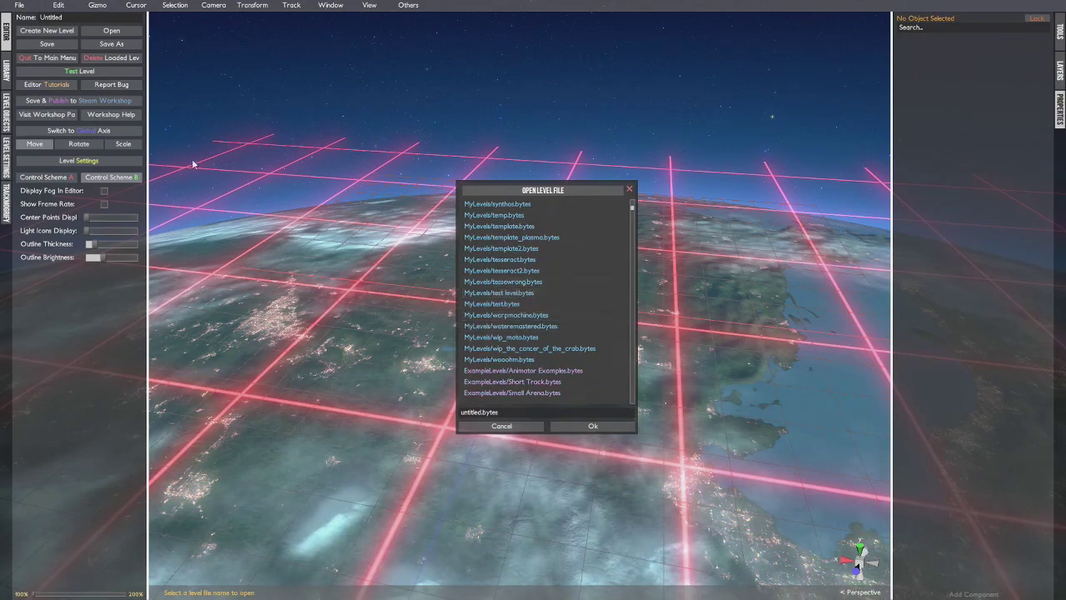
pyautogui.click(6, 156)
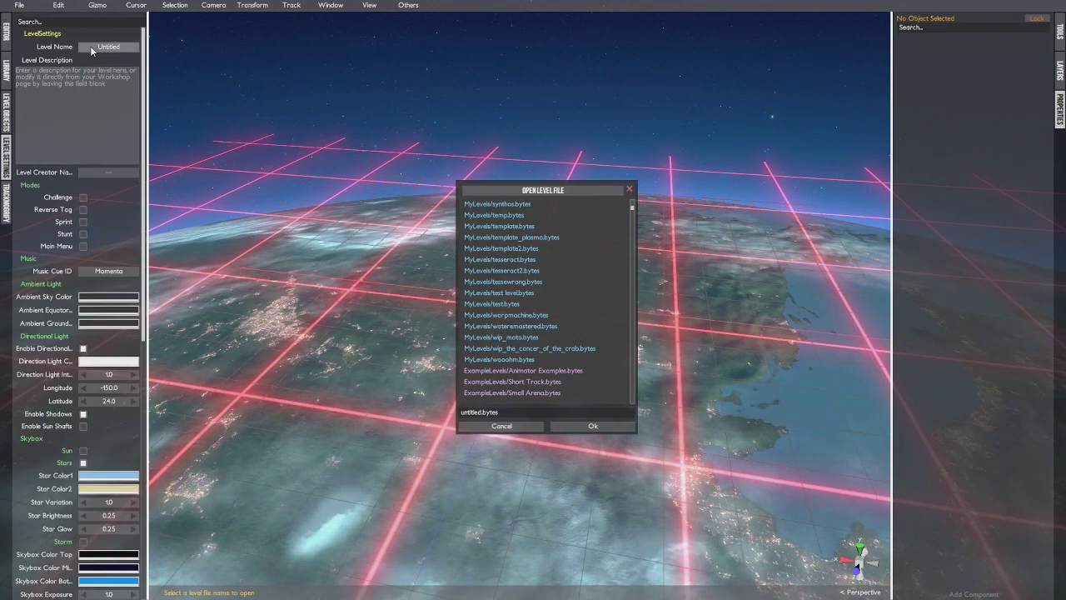
pyautogui.scroll(-5, 129, 379)
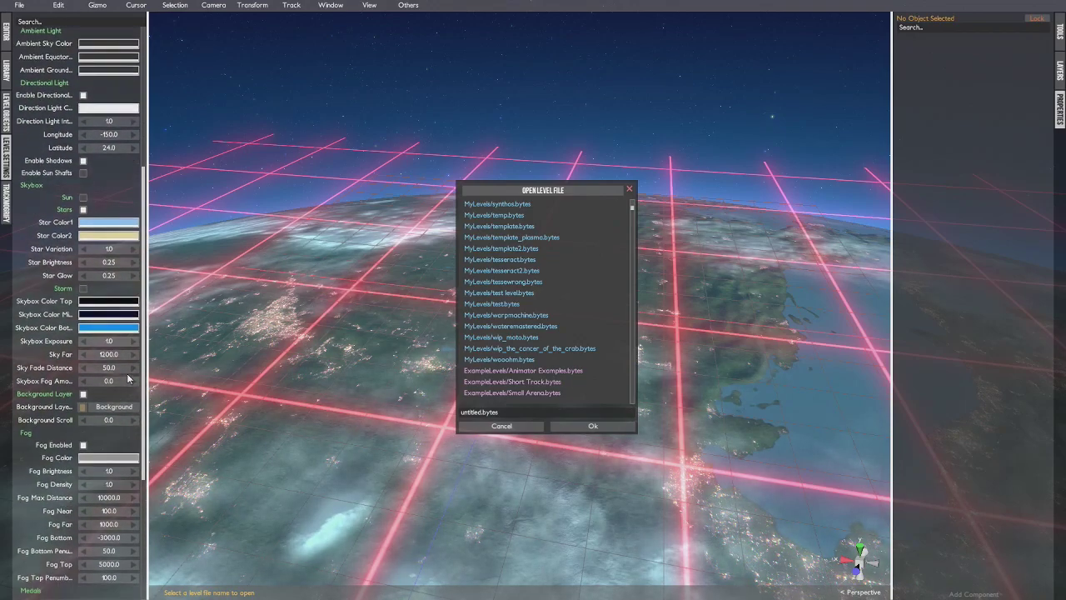
pyautogui.scroll(-4, 128, 379)
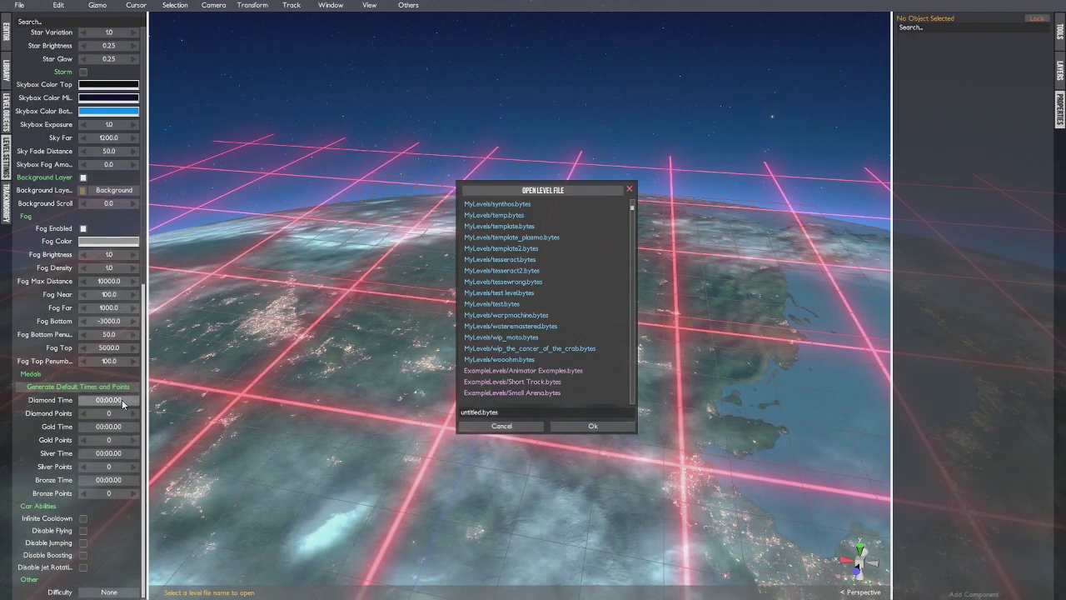
pyautogui.scroll(9, 121, 403)
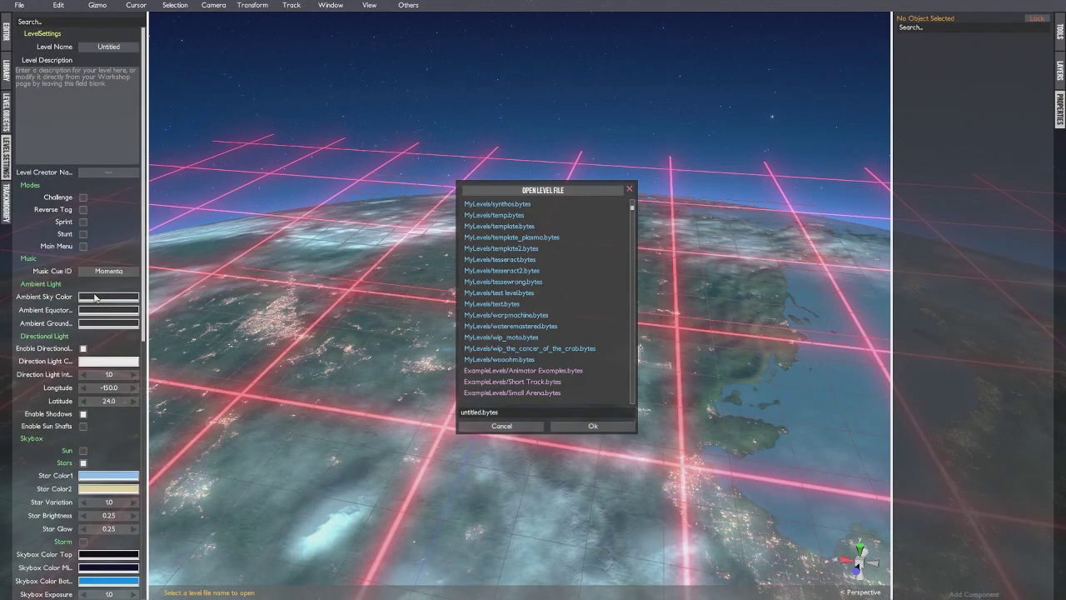
pyautogui.doubleClick(544, 292)
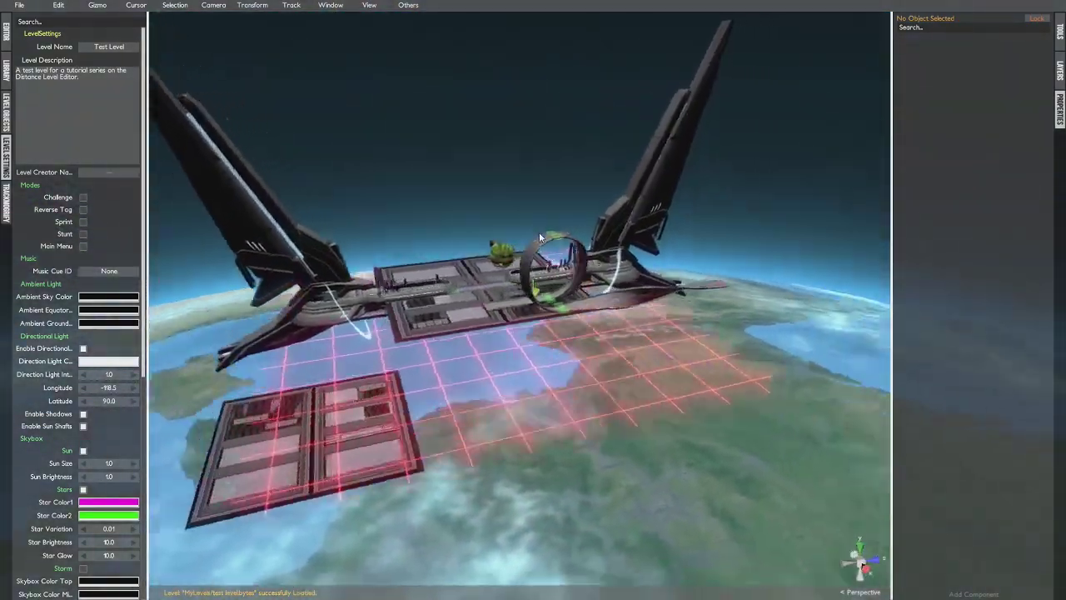
# - Place the editor cursor on the strip between the two track pieces and examine that spot up close
pyautogui.keyDown('alt'); pyautogui.moveTo(539, 238); pyautogui.dragTo(594, 235); pyautogui.keyUp('alt')
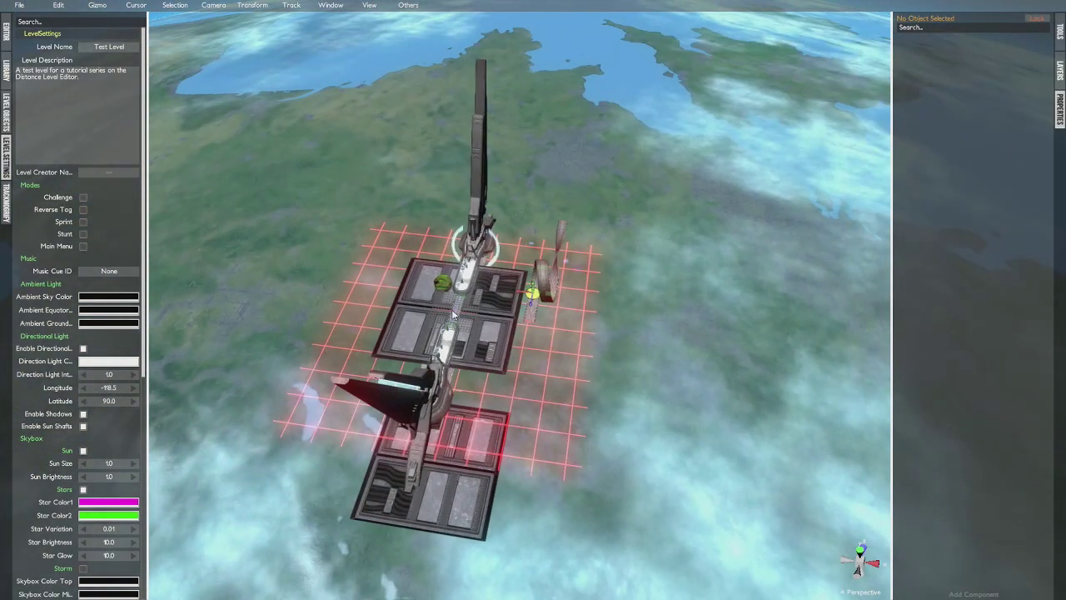
pyautogui.rightClick(454, 315)
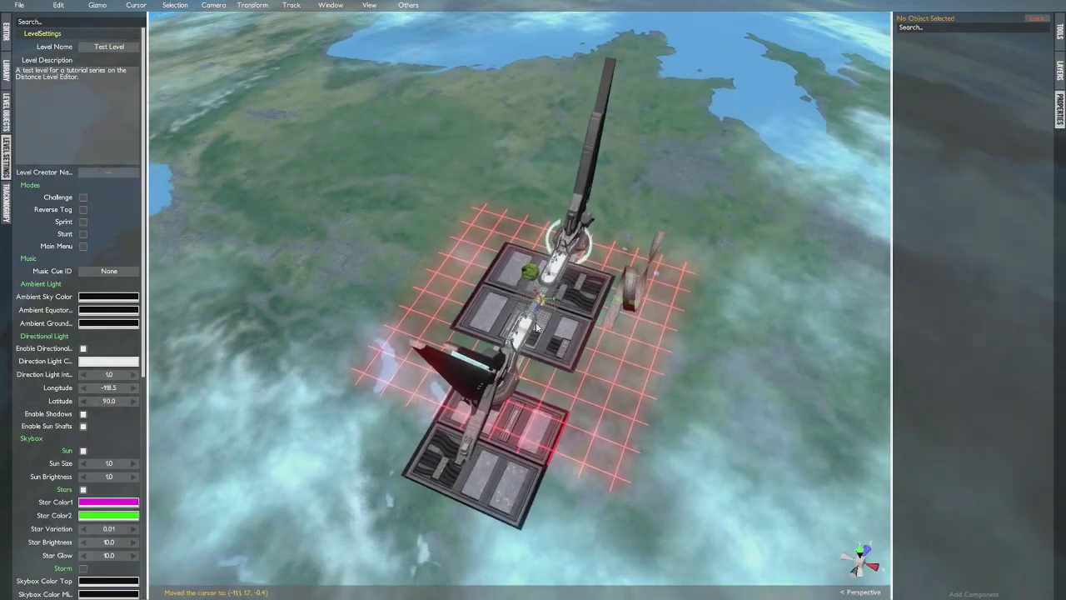
pyautogui.scroll(5, 454, 314)
pyautogui.moveTo(454, 314); pyautogui.dragTo(666, 314, button='middle')
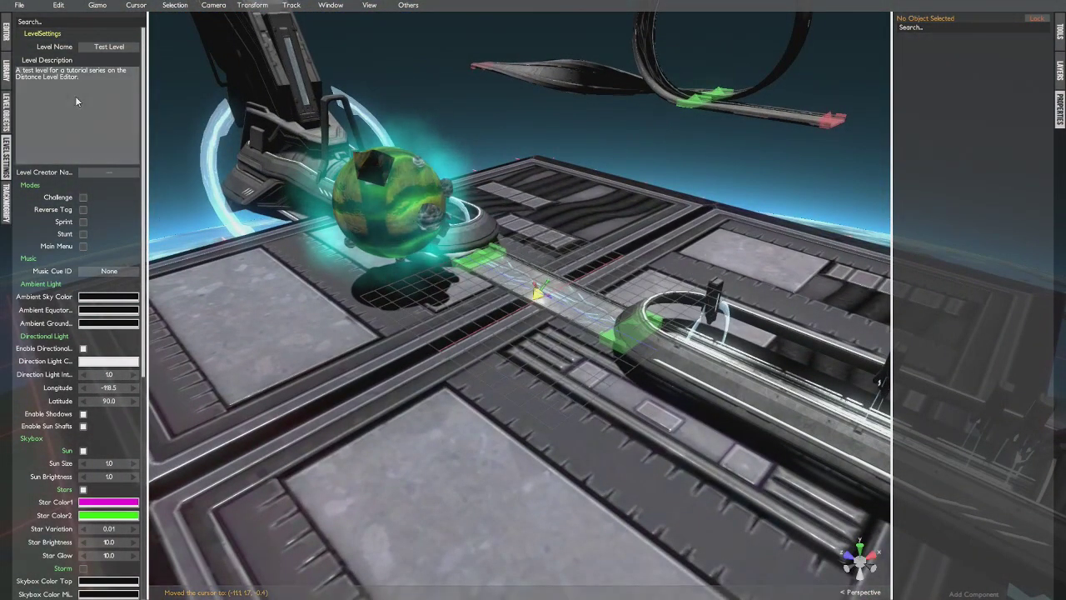
# - Show the general editor options and choose Control Scheme B
pyautogui.click(6, 31)
pyautogui.click(129, 179)
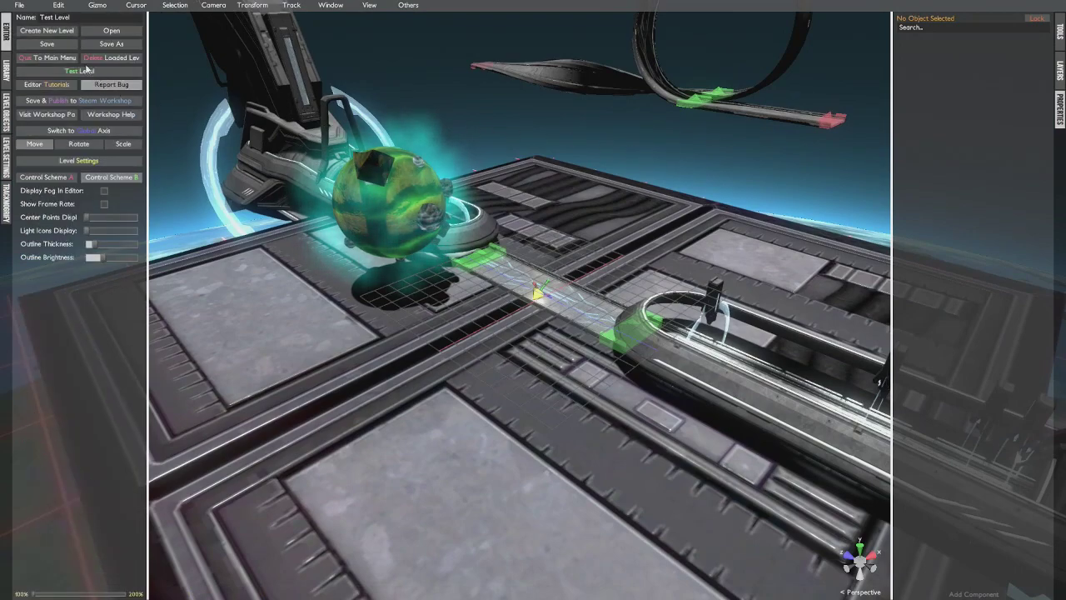
pyautogui.click(11, 35)
pyautogui.click(10, 35)
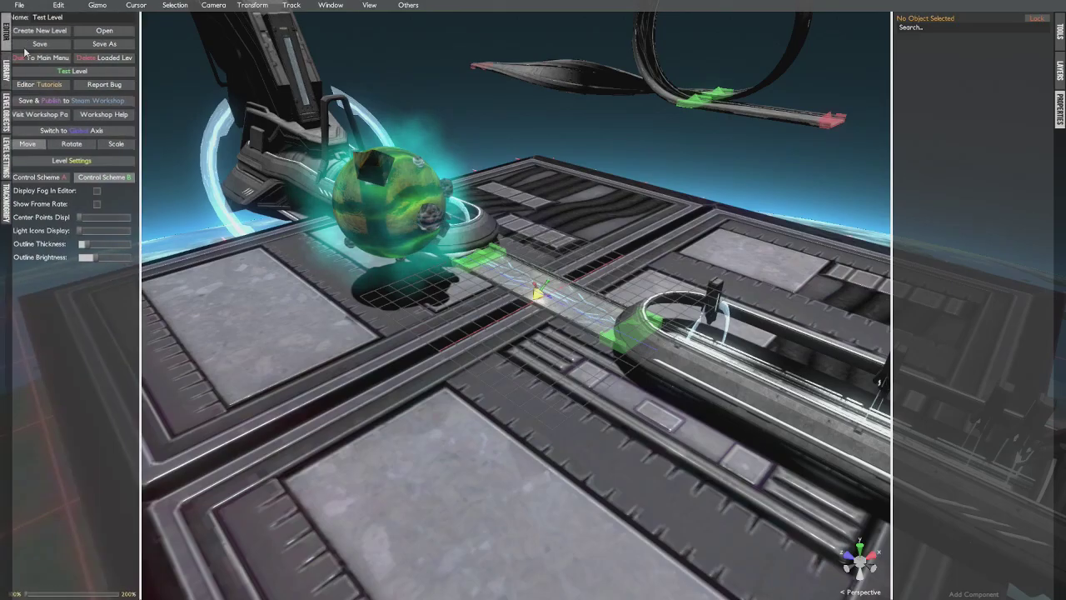
# - Examine the level from several angles and select the large platform plane
pyautogui.moveTo(639, 182); pyautogui.dragTo(824, 294, button='middle')
pyautogui.scroll(-8, 523, 204)
pyautogui.scroll(5, 542, 292)
pyautogui.keyDown('alt'); pyautogui.moveTo(541, 293); pyautogui.dragTo(841, 208); pyautogui.keyUp('alt')
pyautogui.keyDown('alt'); pyautogui.moveTo(633, 200); pyautogui.dragTo(700, 223); pyautogui.keyUp('alt')
pyautogui.click(702, 223)
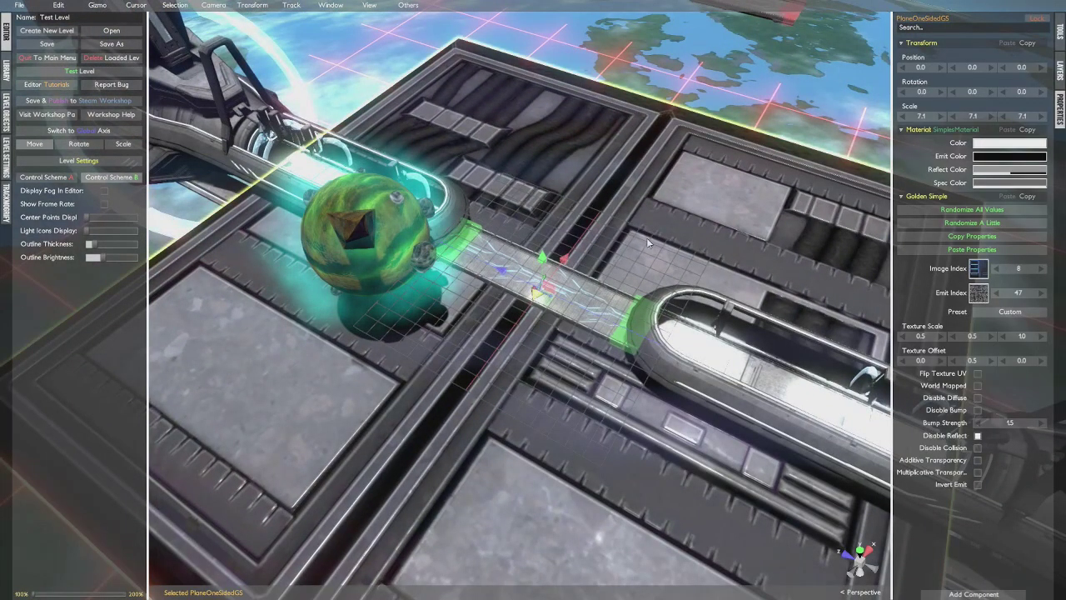
pyautogui.press('f')
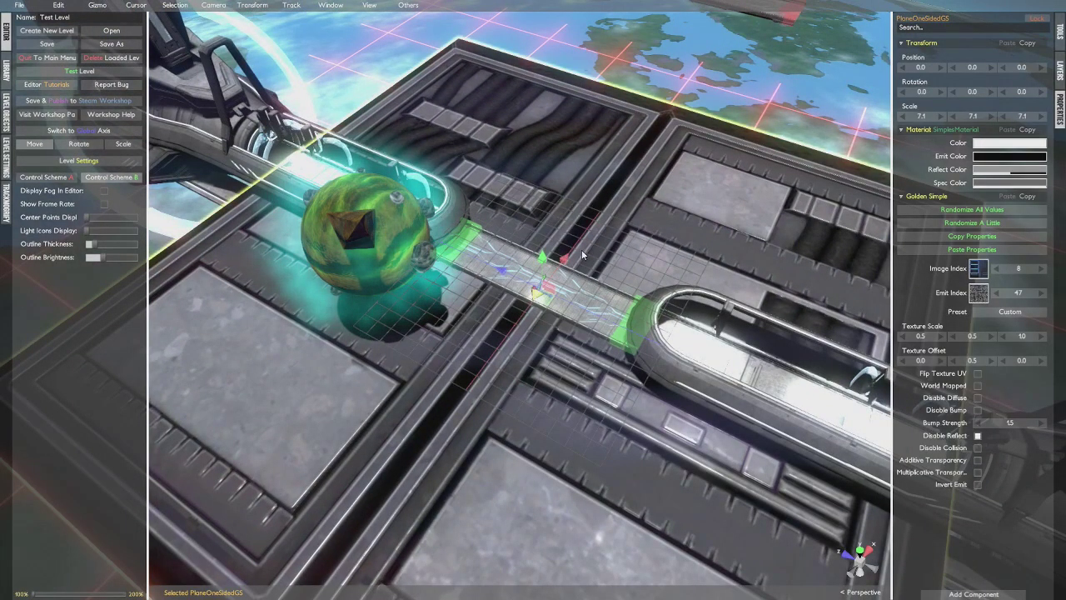
# - Place the editor cursor at the far corner of the large platform and deselect the plane
pyautogui.keyDown('alt'); pyautogui.moveTo(581, 248); pyautogui.dragTo(679, 195); pyautogui.keyUp('alt')
pyautogui.rightClick(593, 243)
pyautogui.keyDown('alt'); pyautogui.moveTo(657, 279); pyautogui.dragTo(658, 305); pyautogui.keyUp('alt')
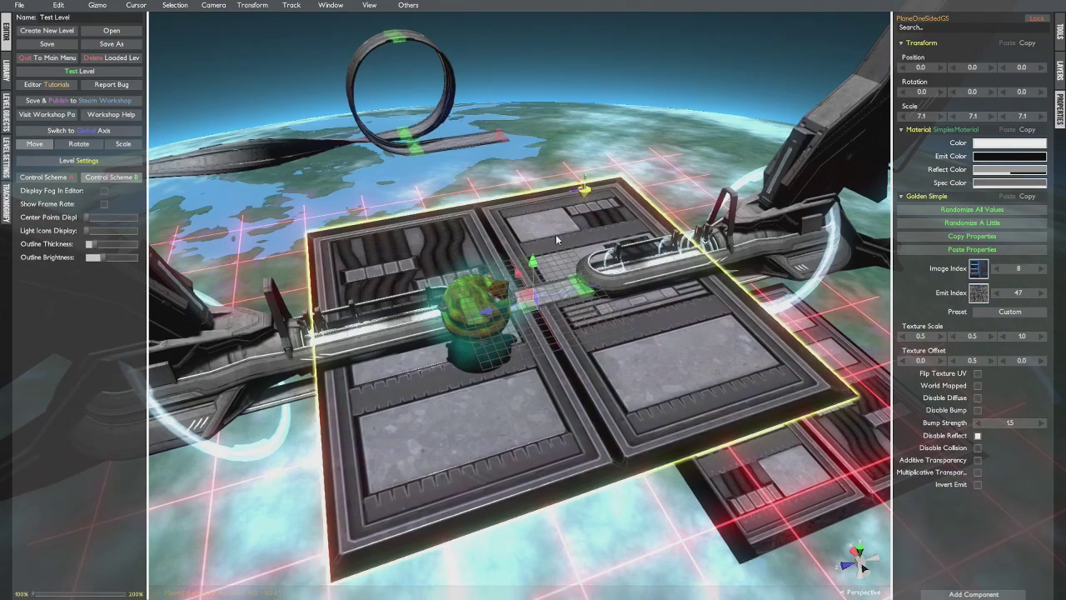
pyautogui.keyDown('alt'); pyautogui.moveTo(559, 238); pyautogui.dragTo(633, 192); pyautogui.keyUp('alt')
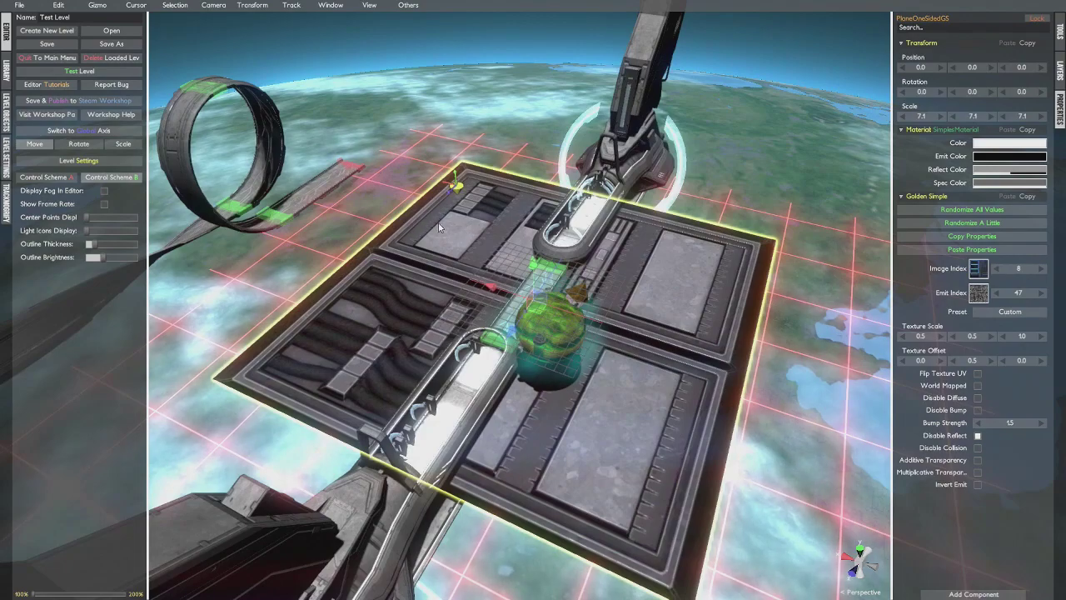
pyautogui.click(462, 210)
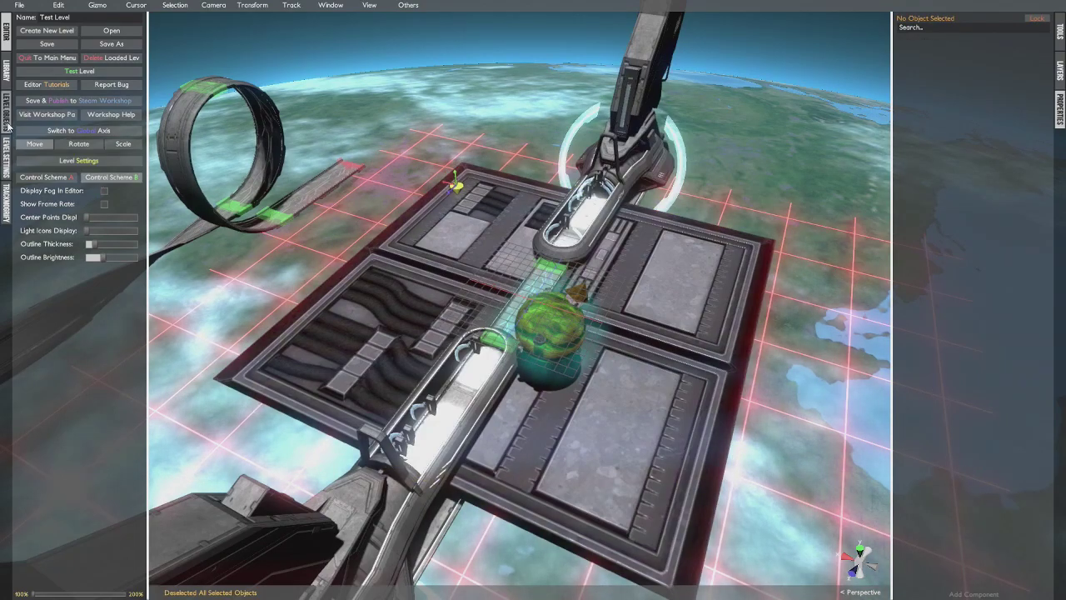
# - Add a CubeGS from the library's Simples folder at the editor cursor on the platform's corner
pyautogui.click(5, 71)
pyautogui.click(17, 47)
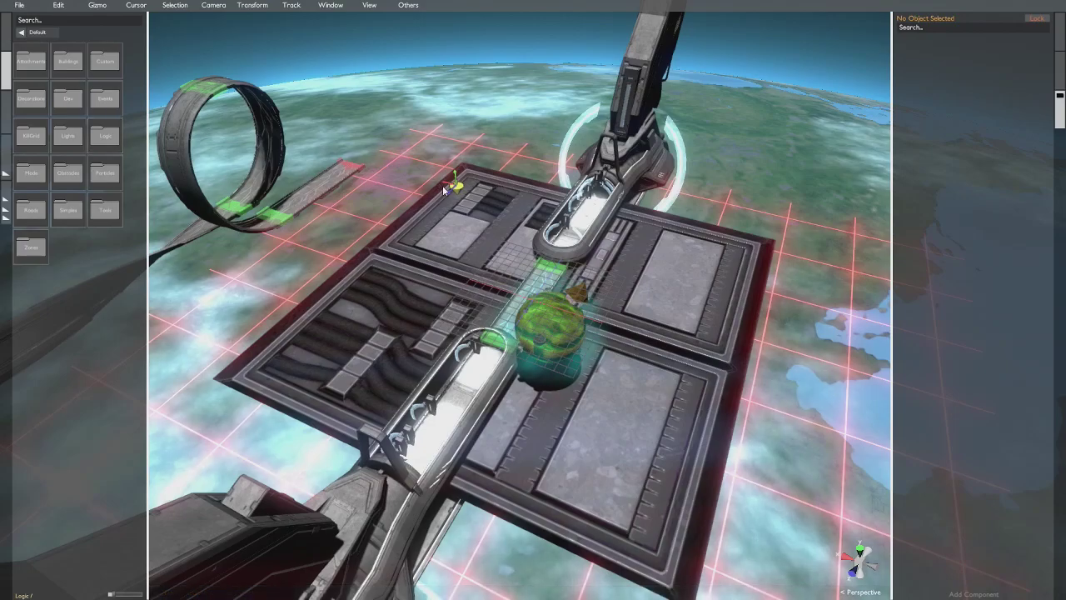
pyautogui.keyDown('alt'); pyautogui.moveTo(442, 189); pyautogui.dragTo(281, 183); pyautogui.keyUp('alt')
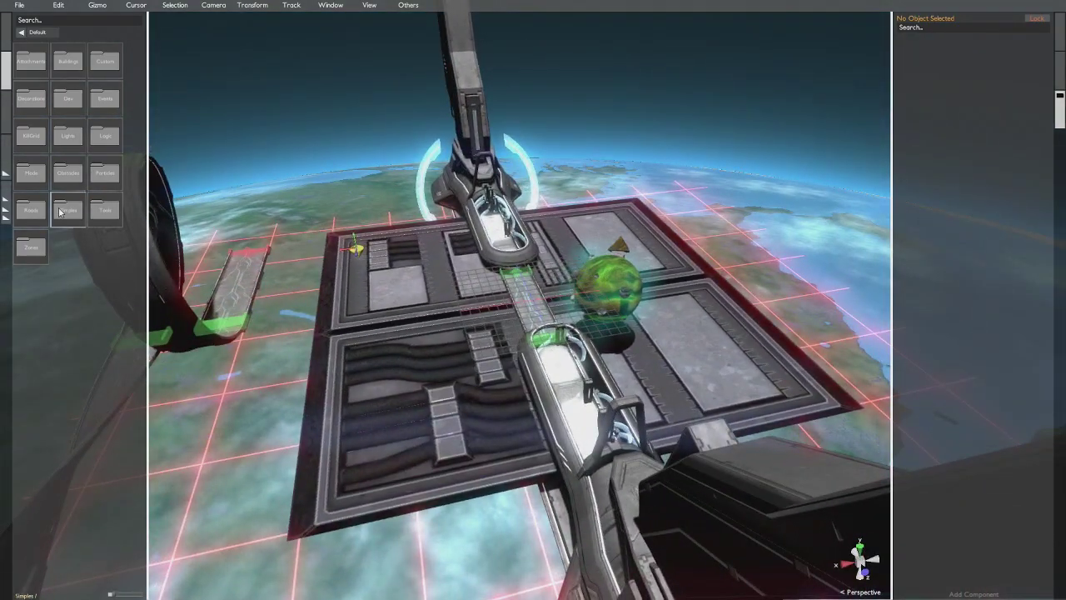
pyautogui.click(70, 211)
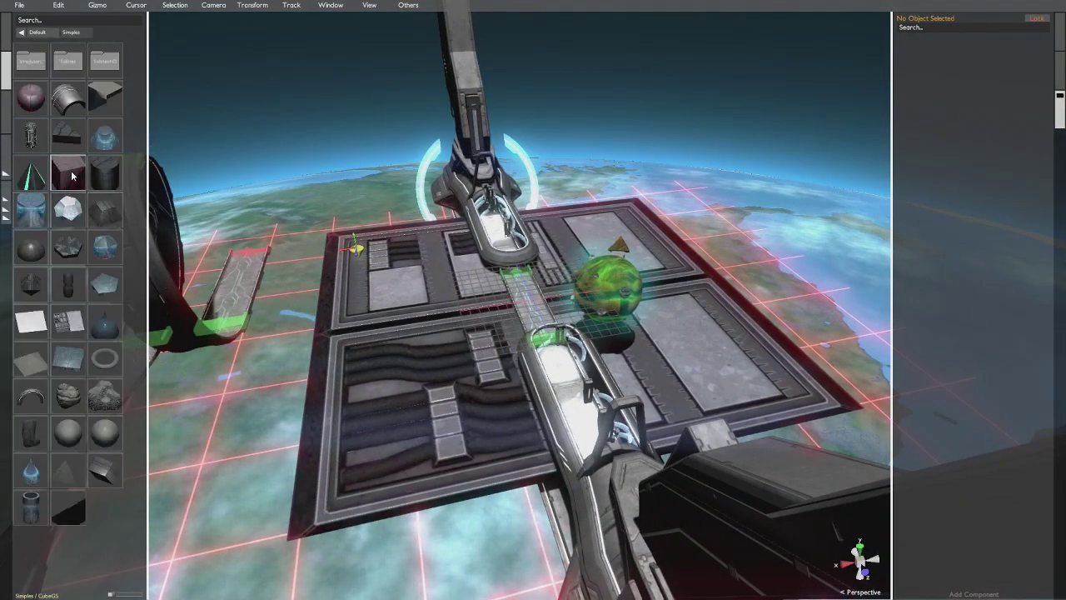
pyautogui.moveTo(68, 173); pyautogui.dragTo(309, 233)
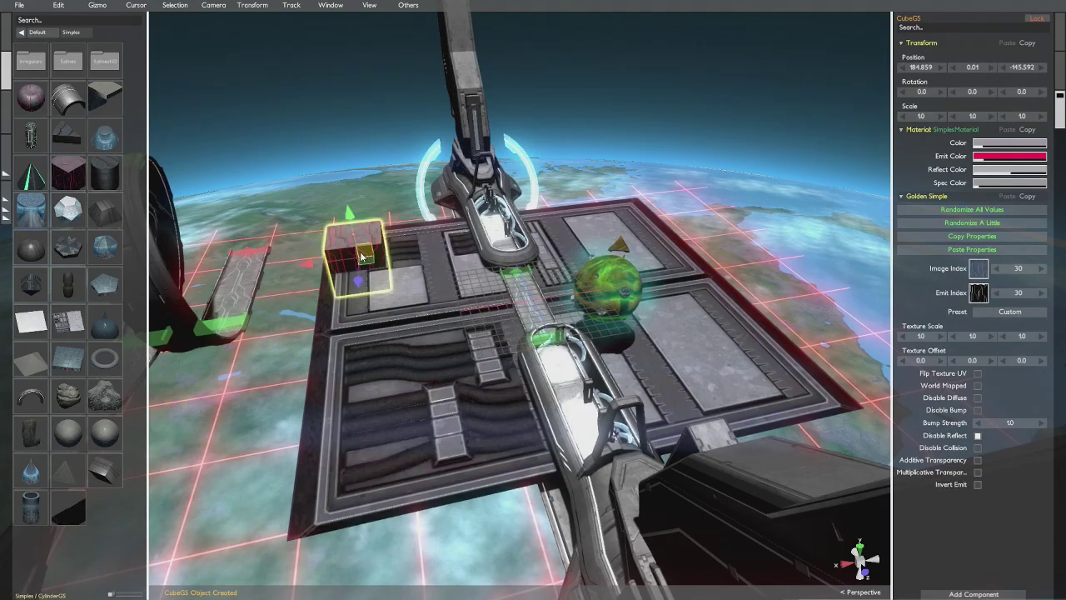
# - Move the cube across the platform to the panel beside the green sphere, at about X -137, Z 104
pyautogui.moveTo(357, 248); pyautogui.dragTo(304, 333, button='middle')
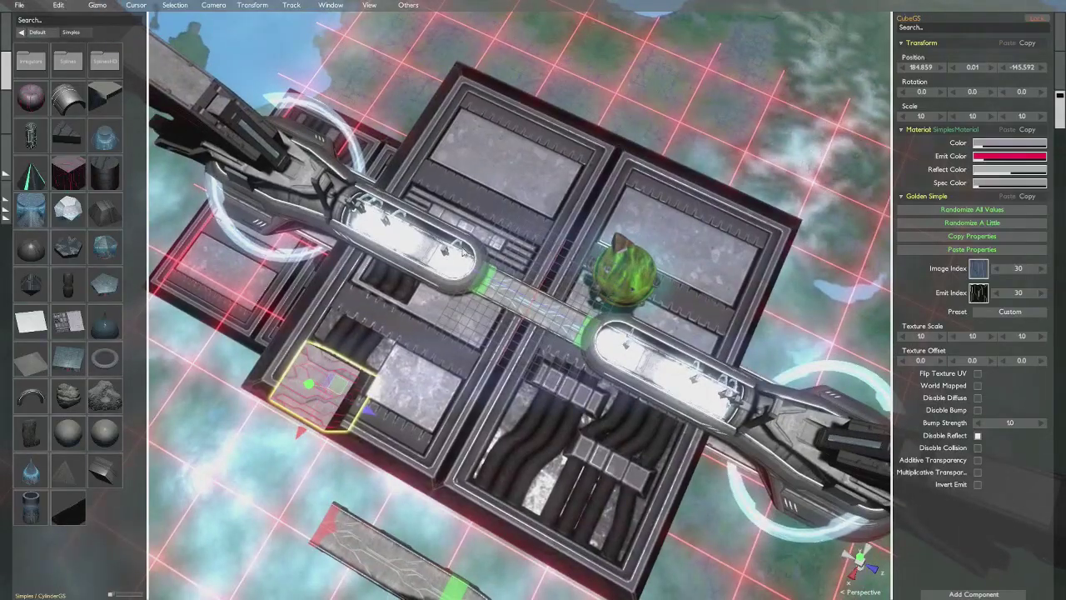
pyautogui.scroll(5, 463, 252)
pyautogui.moveTo(630, 234); pyautogui.dragTo(710, 255, button='middle')
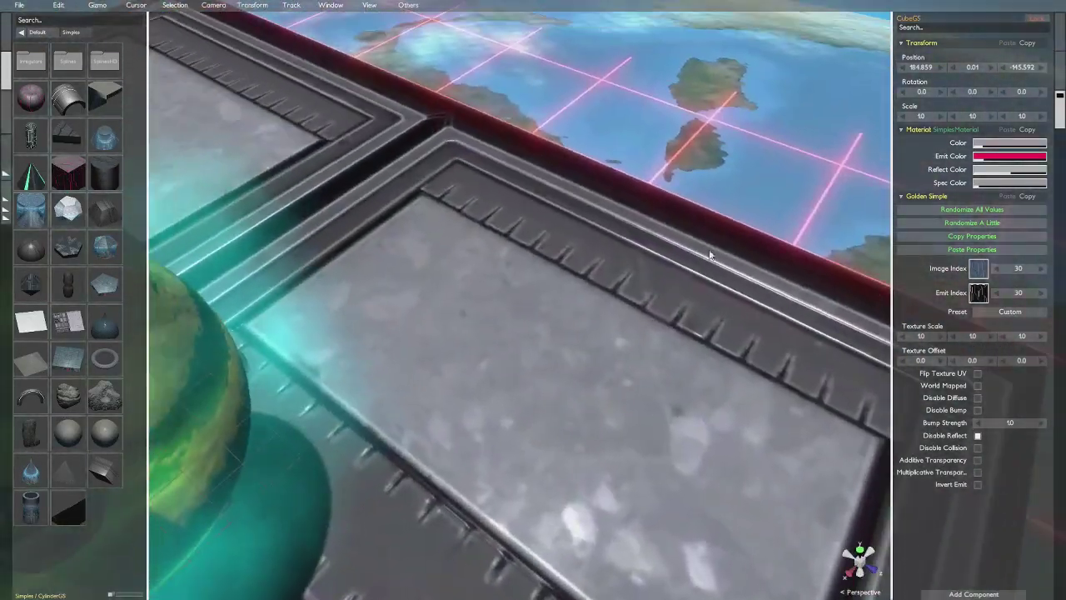
pyautogui.scroll(-6, 711, 255)
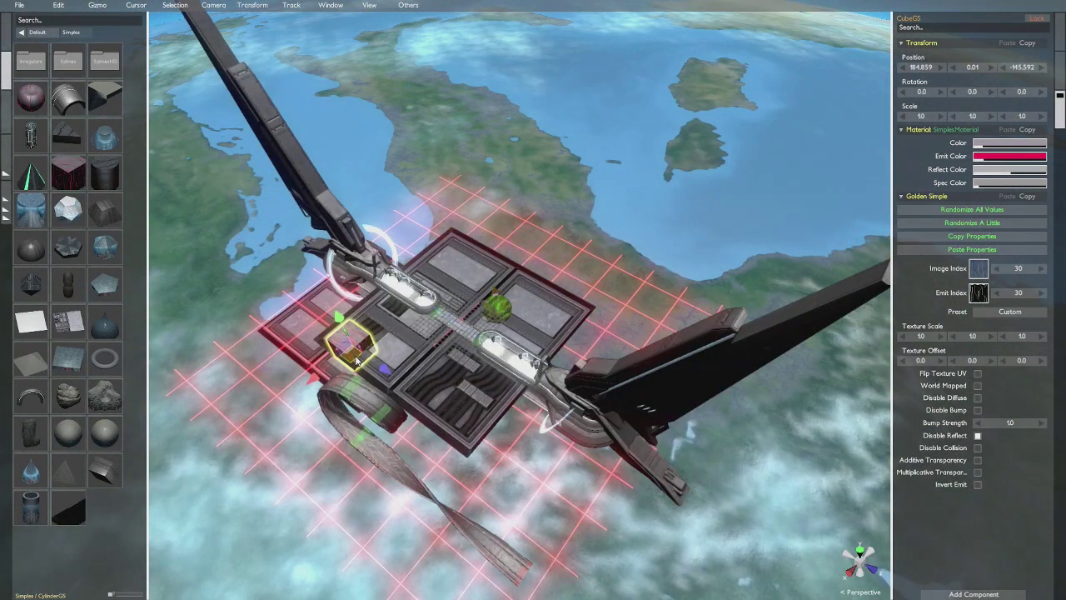
pyautogui.moveTo(354, 356); pyautogui.dragTo(536, 315)
pyautogui.scroll(10, 536, 315)
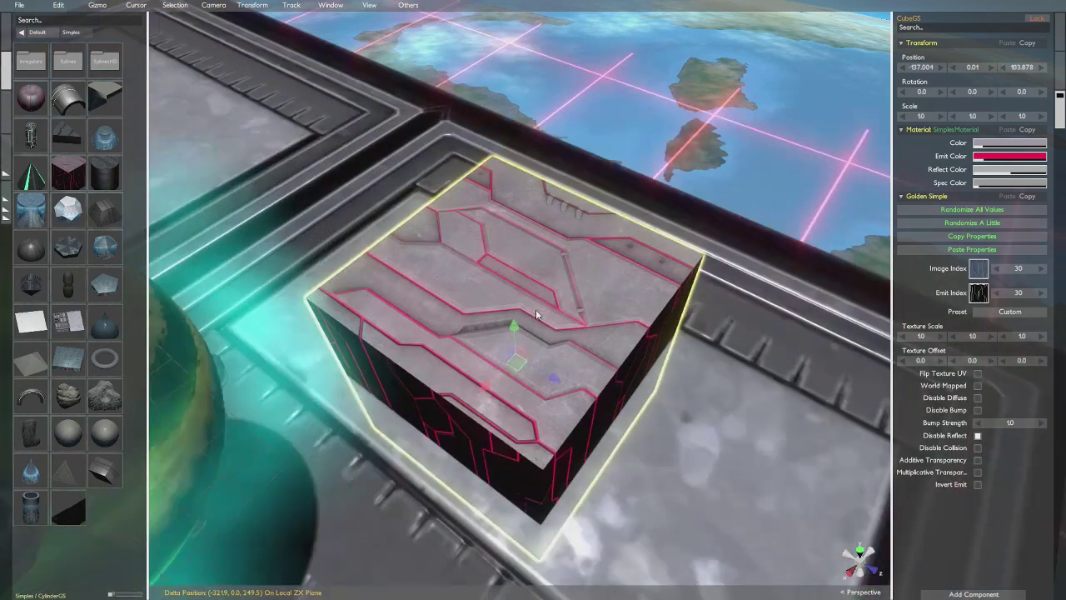
# - Try moving the cube to the editor cursor at the platform's corner
pyautogui.moveTo(570, 225); pyautogui.dragTo(640, 242, button='middle')
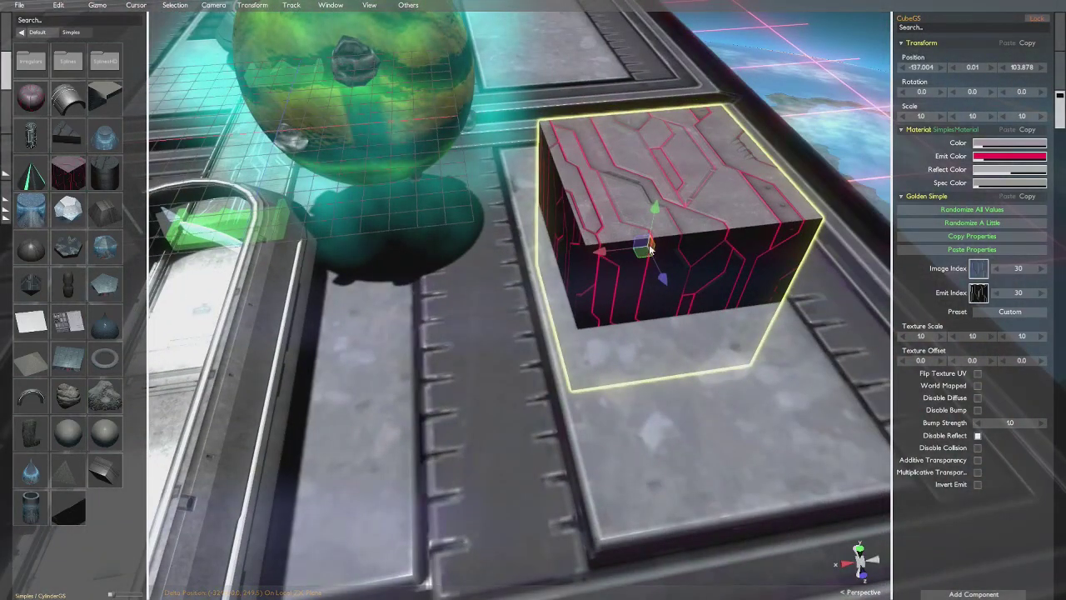
pyautogui.scroll(5, 634, 229)
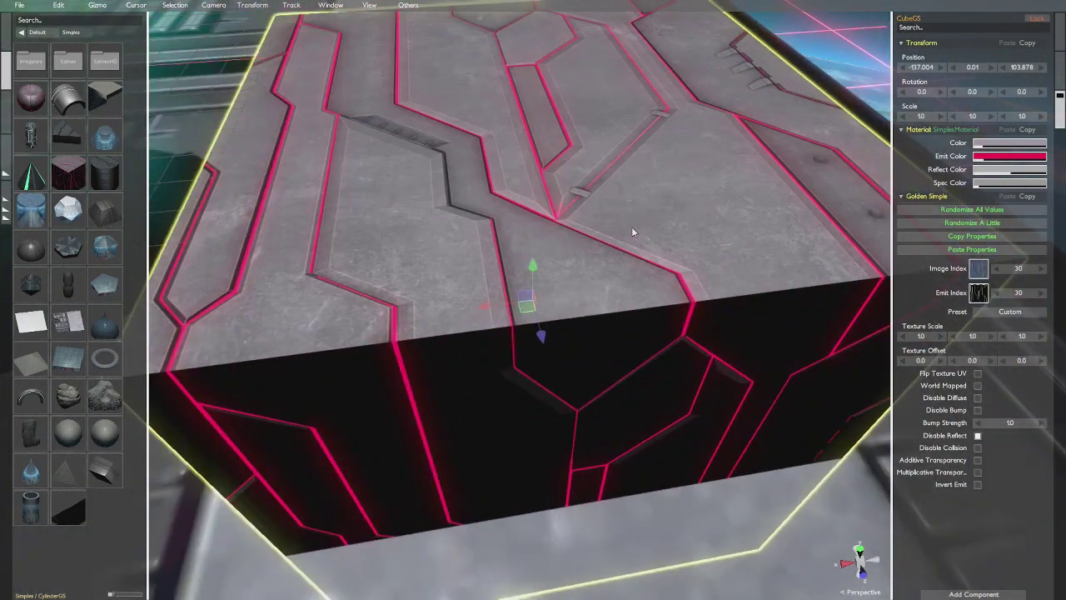
pyautogui.moveTo(633, 228); pyautogui.dragTo(577, 223, button='middle')
pyautogui.scroll(-10, 576, 222)
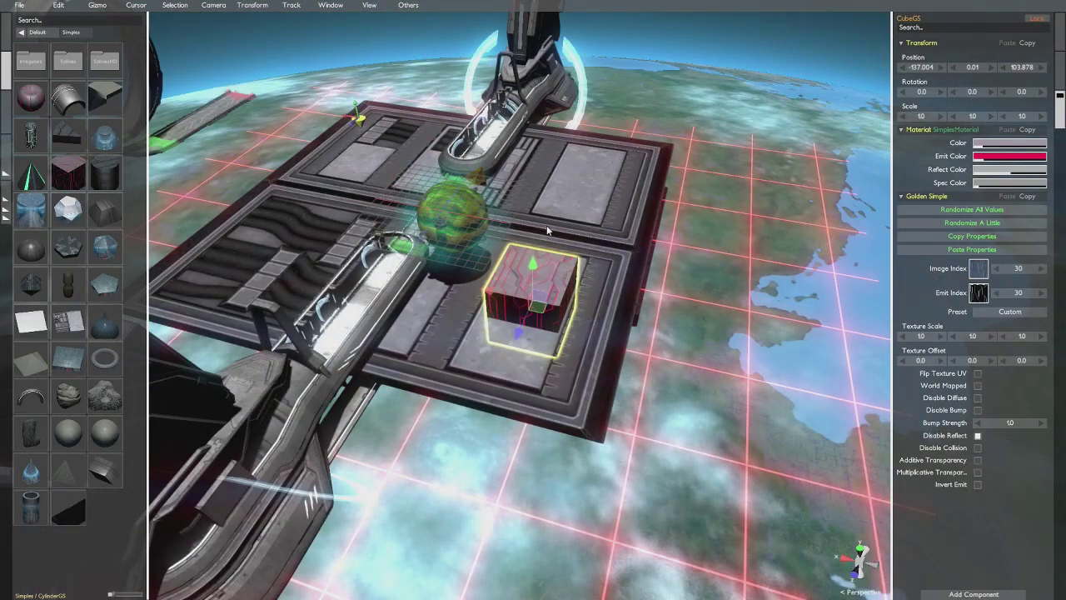
pyautogui.moveTo(547, 227); pyautogui.dragTo(428, 181, button='middle')
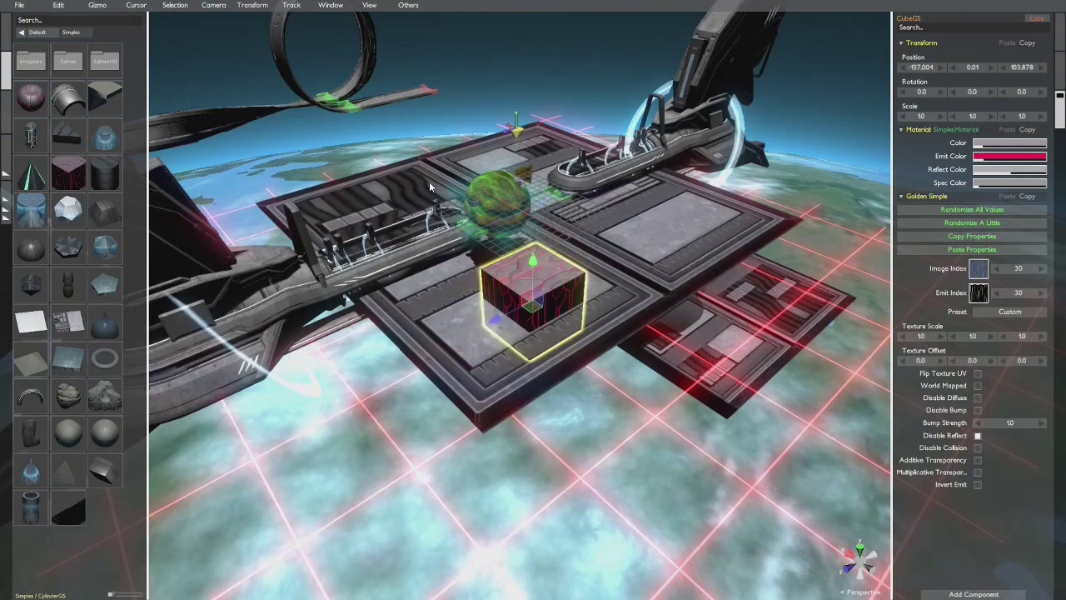
pyautogui.press('c')
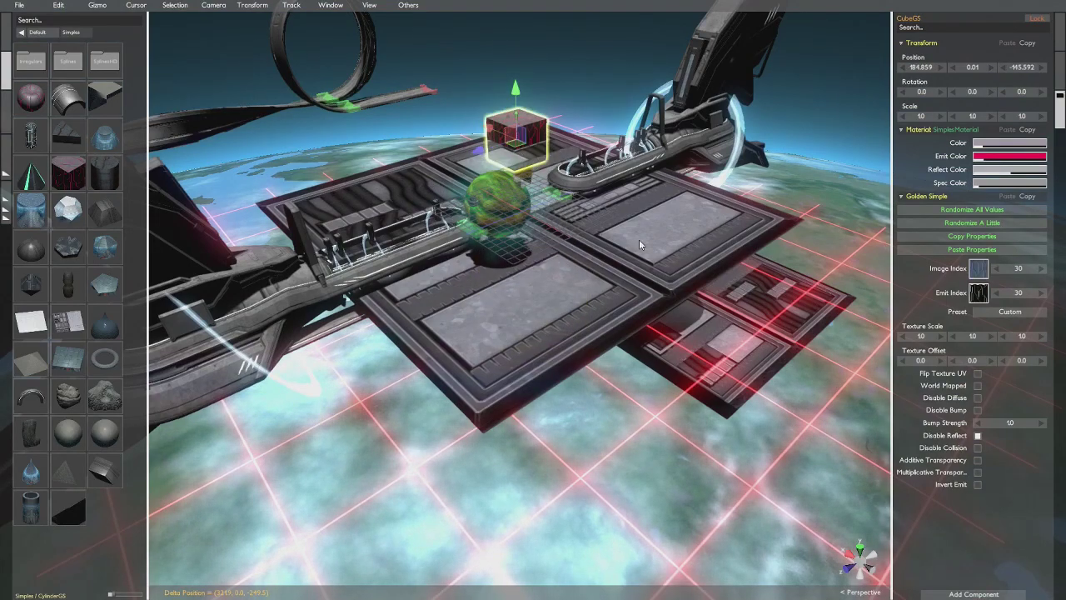
# - Try moving the platform, both track zones and the green sphere group to the editor cursor
pyautogui.moveTo(639, 239); pyautogui.dragTo(664, 174)
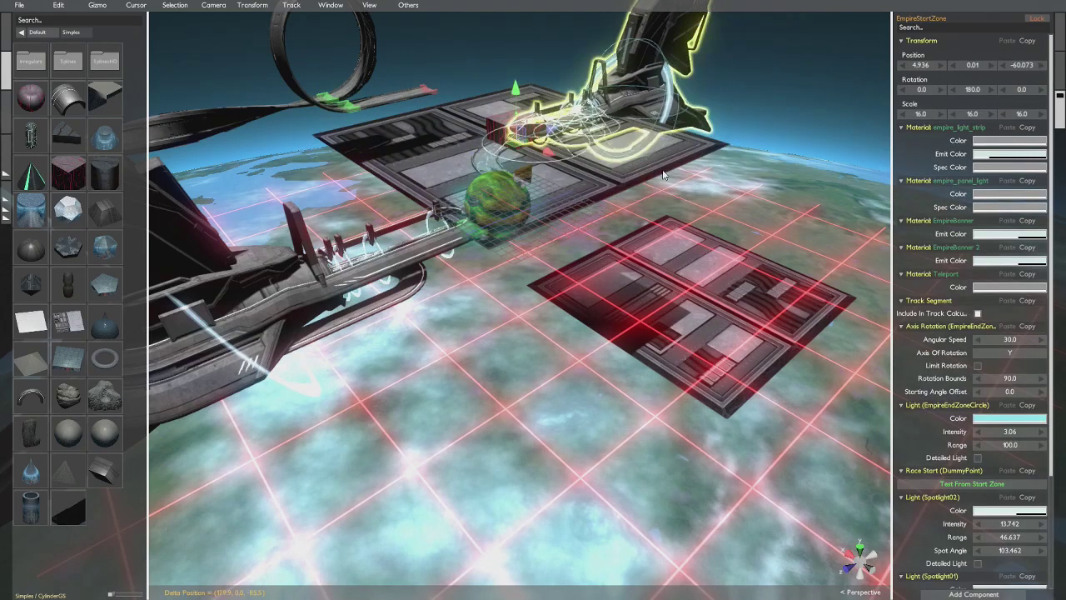
pyautogui.click(407, 253)
pyautogui.press('c')
pyautogui.click(482, 211)
pyautogui.press('c')
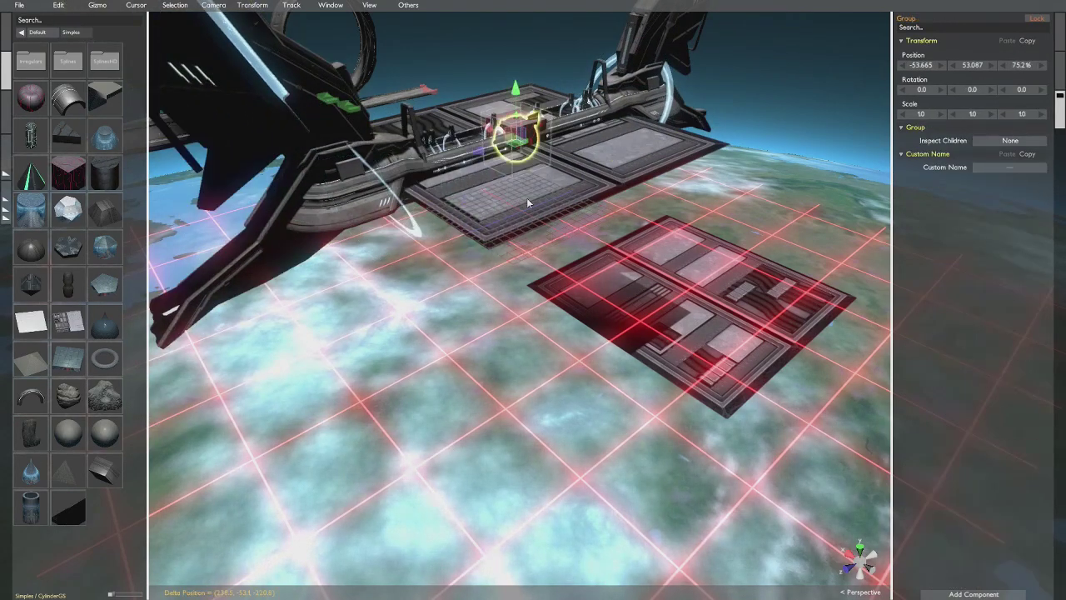
# - Undo the moves of the sphere group, track zones, platform and cube to the cursor
pyautogui.hotkey('ctrl', 'z')
pyautogui.hotkey('ctrl', 'z')
pyautogui.hotkey('ctrl', 'z')
pyautogui.hotkey('ctrl', 'z')
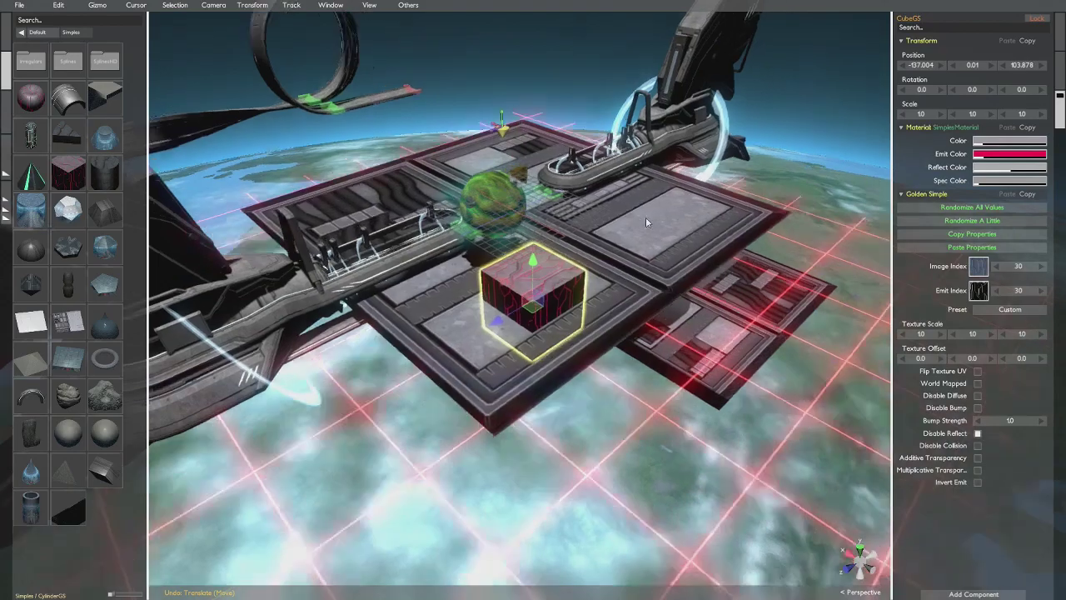
pyautogui.keyDown('alt'); pyautogui.moveTo(645, 222); pyautogui.dragTo(697, 261); pyautogui.keyUp('alt')
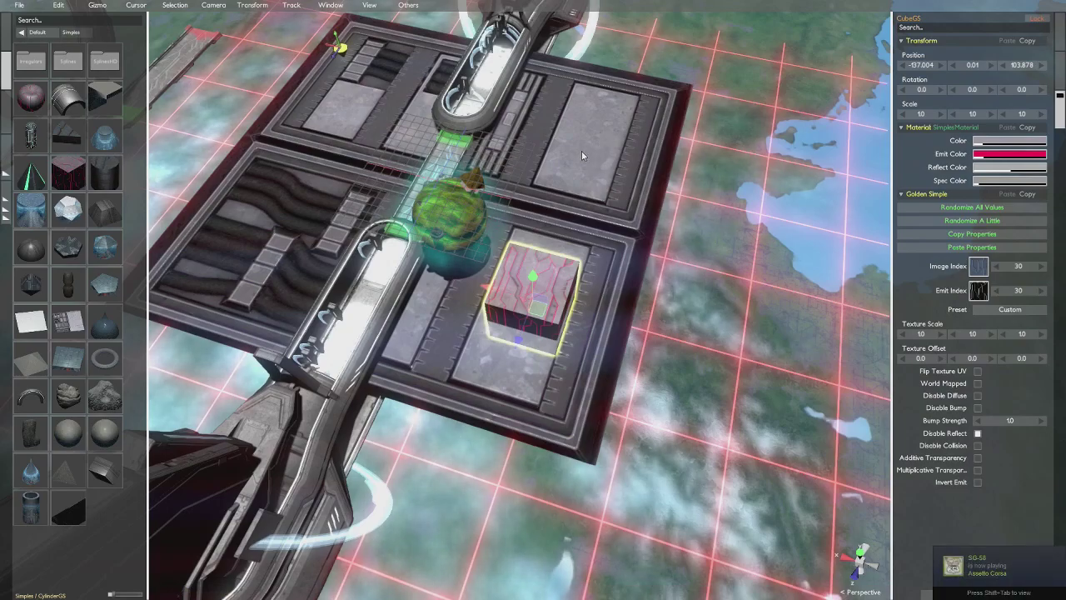
# - Add a ring from the Simples objects at the cube's position, check its placement and clear the selection
pyautogui.moveTo(615, 167); pyautogui.dragTo(572, 150, button='middle')
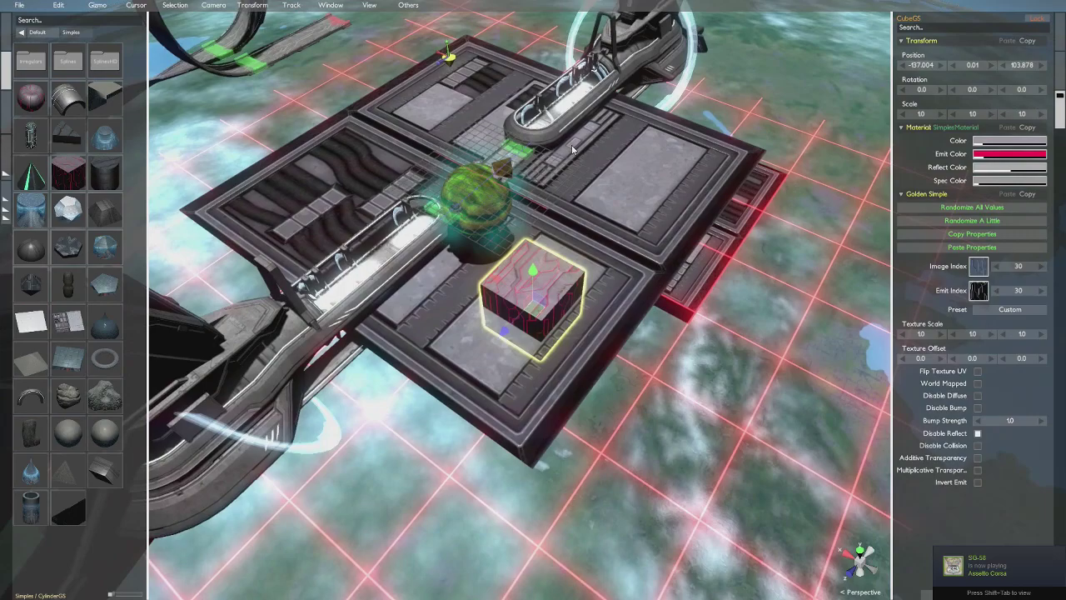
pyautogui.moveTo(615, 199); pyautogui.dragTo(653, 182, button='middle')
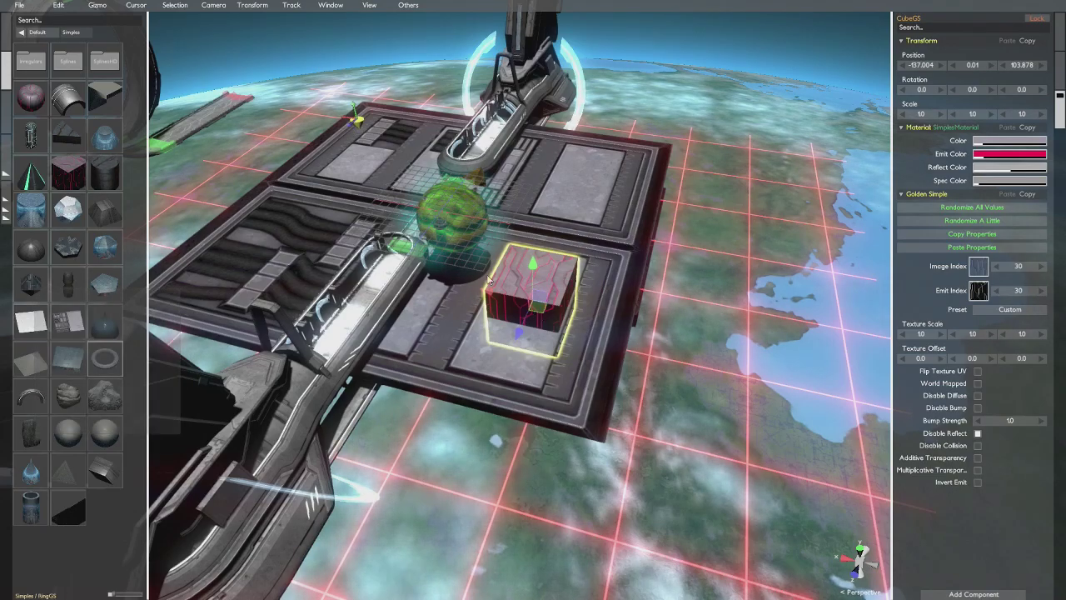
pyautogui.press('c')
pyautogui.click(105, 358)
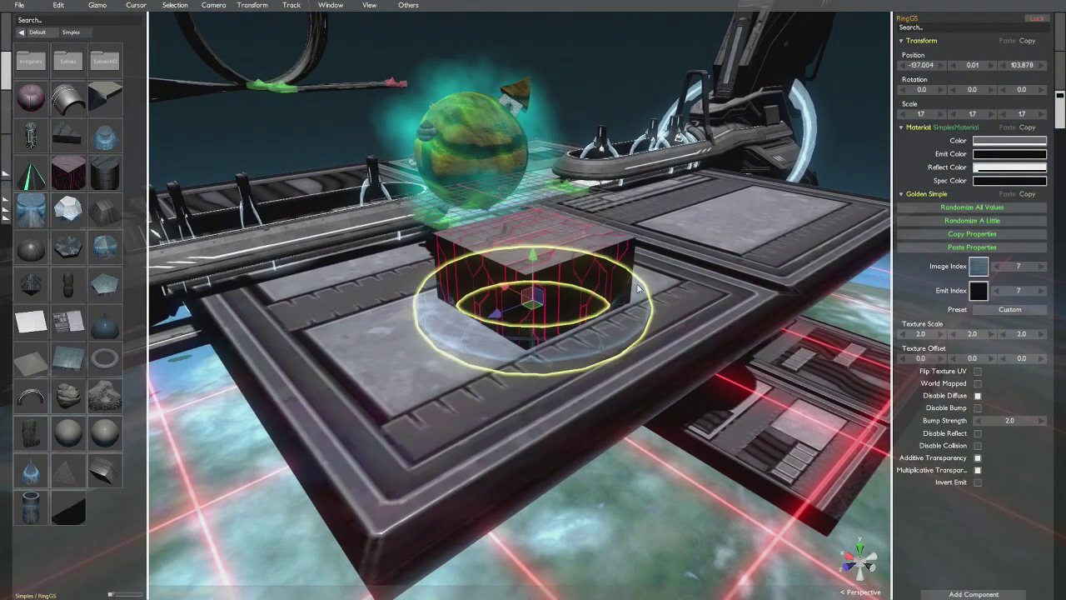
pyautogui.moveTo(511, 274); pyautogui.dragTo(702, 256)
pyautogui.click(612, 273)
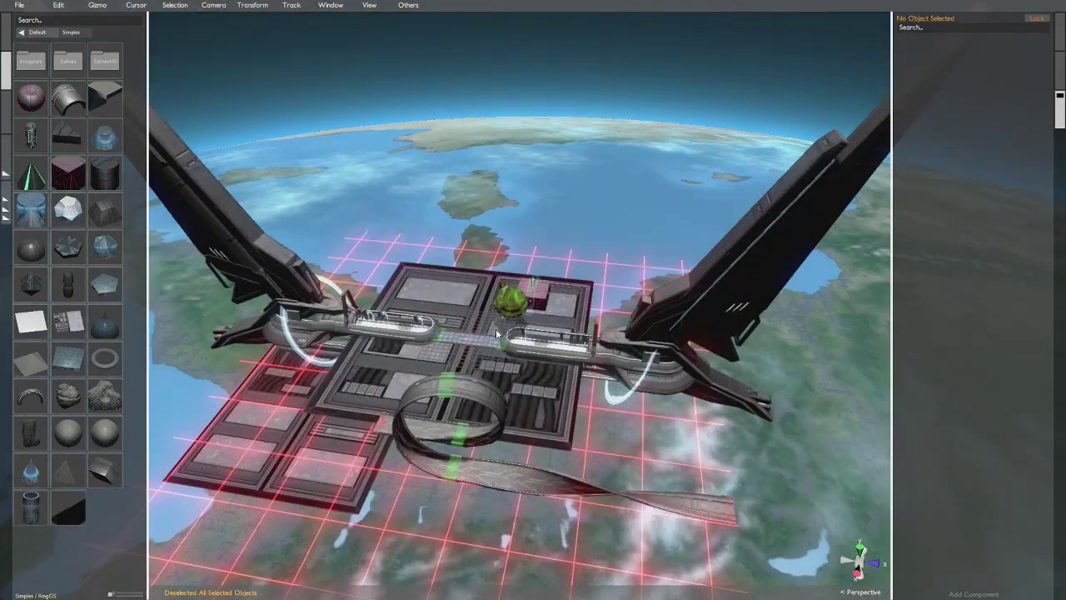
# - Select the track node joining the road to the end zone and compare its move, rotate and scale gizmos
pyautogui.click(502, 333)
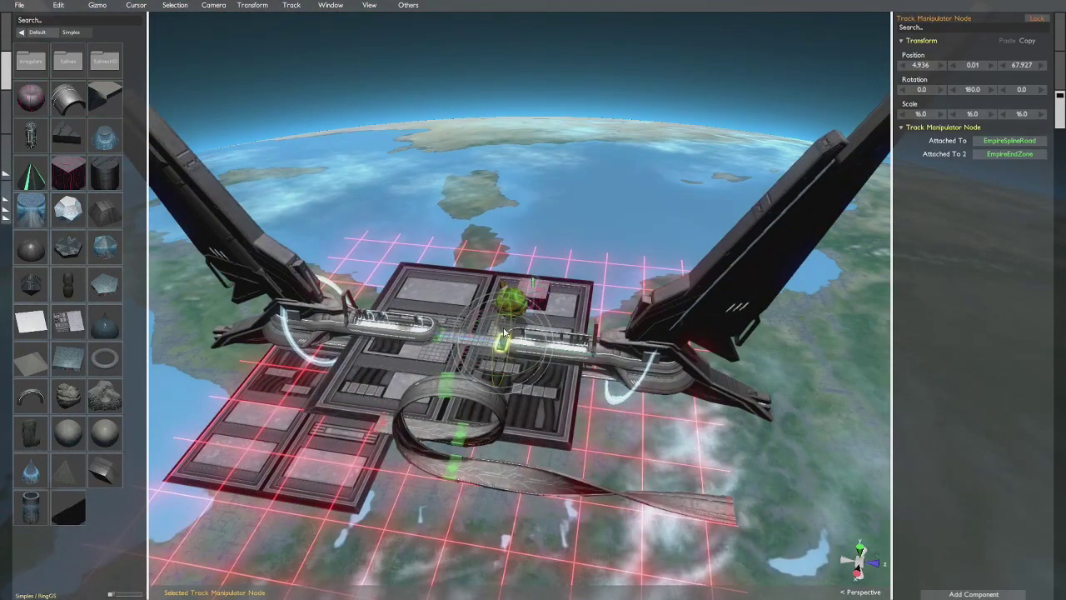
pyautogui.press('f')
pyautogui.keyDown('alt'); pyautogui.moveTo(502, 334); pyautogui.dragTo(642, 299); pyautogui.keyUp('alt')
pyautogui.scroll(-3, 621, 320)
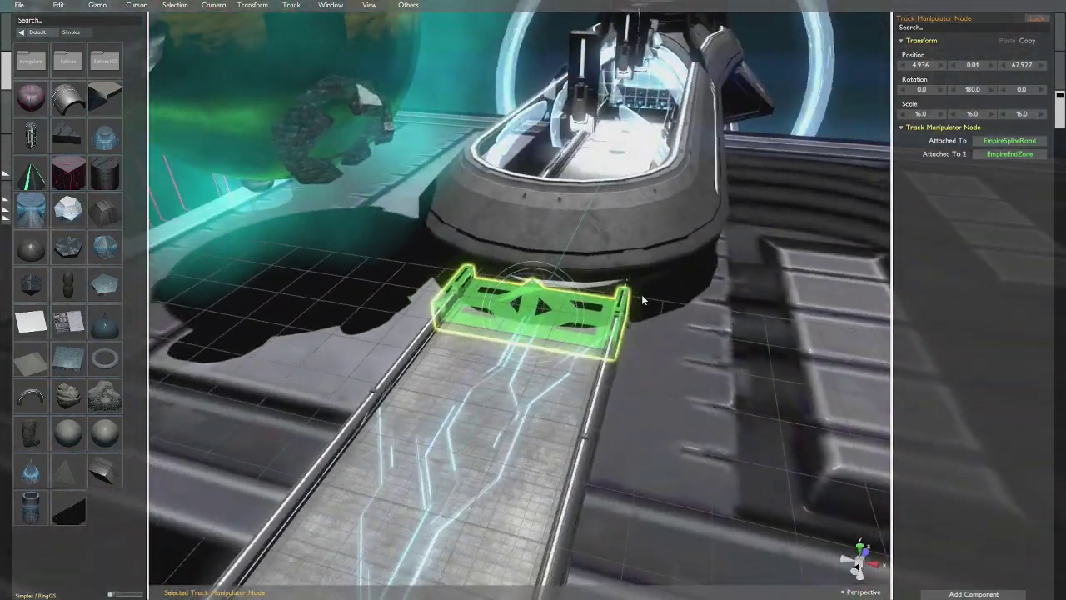
pyautogui.press('w')
pyautogui.press('e')
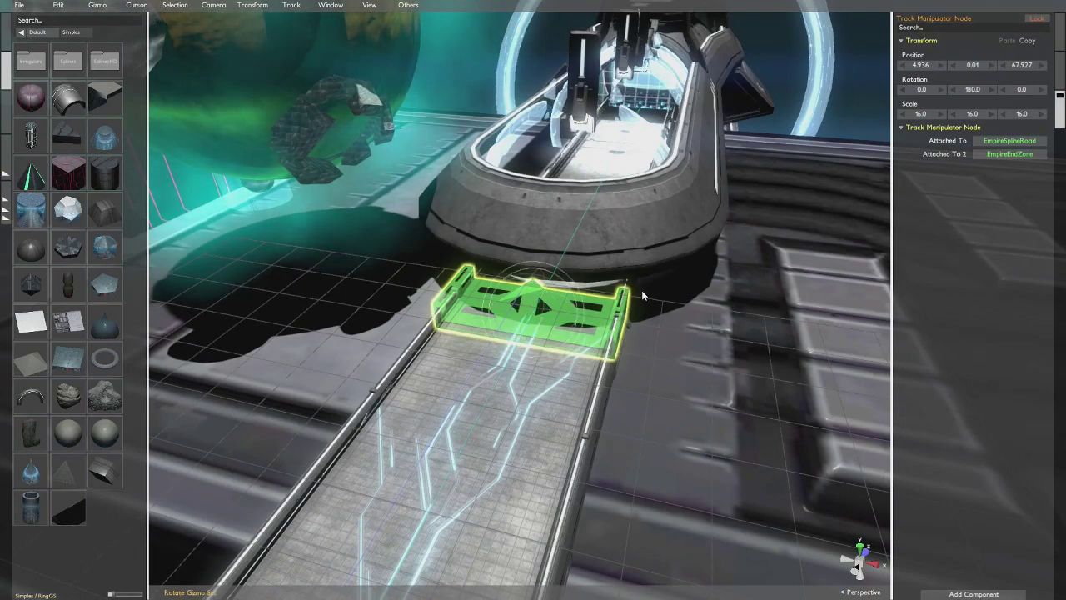
pyautogui.press('r')
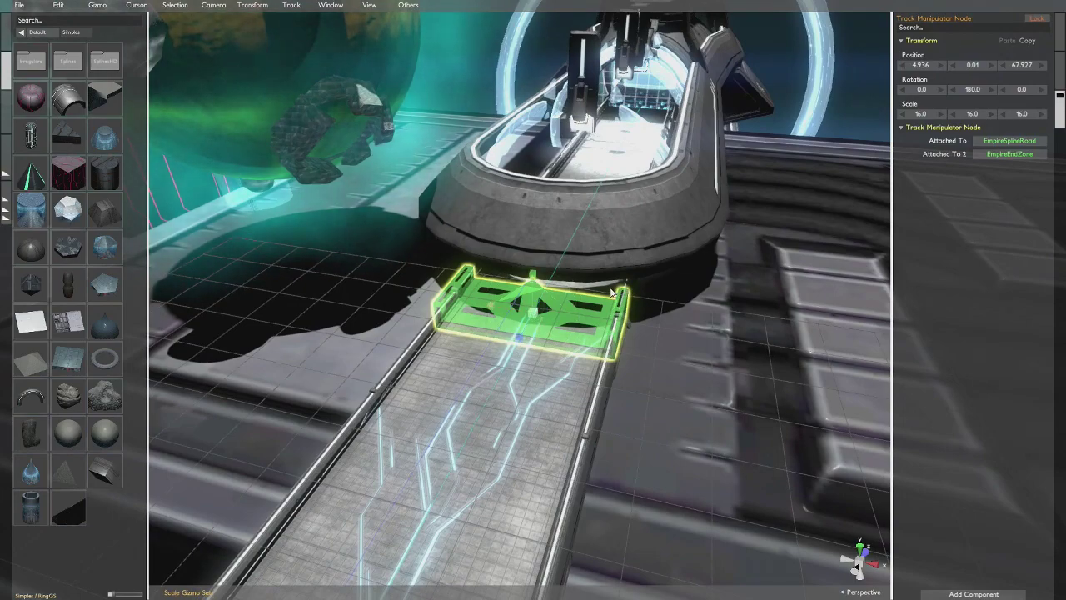
pyautogui.press('w')
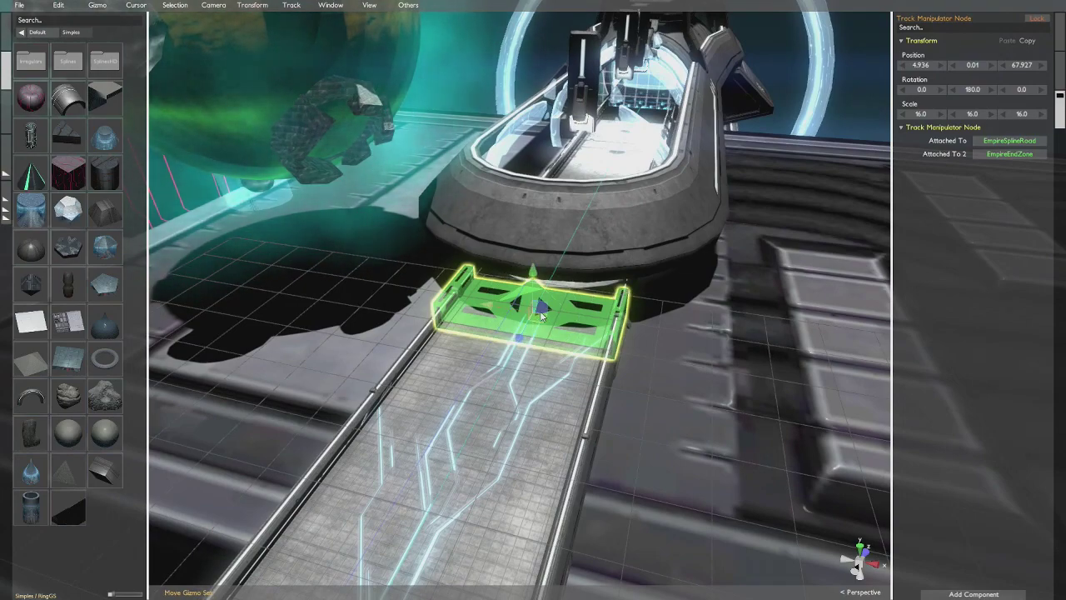
# - Try moving, rotating and scaling the end zone attached to the road, and undo the changes
pyautogui.click(546, 305)
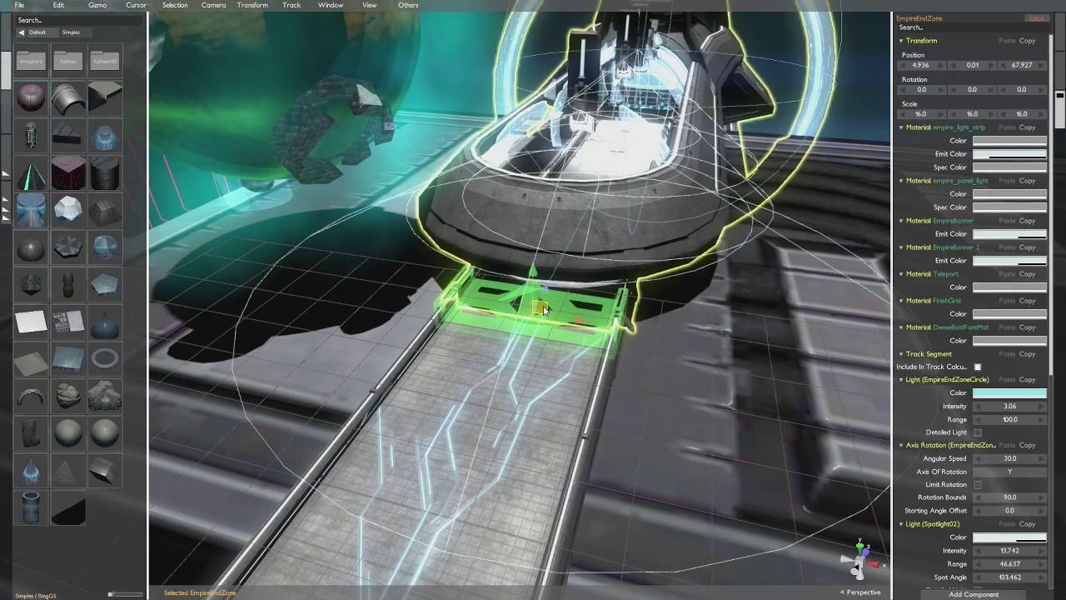
pyautogui.moveTo(546, 306); pyautogui.dragTo(649, 287)
pyautogui.hotkey('ctrl', 'z')
pyautogui.press('e')
pyautogui.hotkey('ctrl', 'z')
pyautogui.press('r')
pyautogui.hotkey('ctrl', 'z')
pyautogui.hotkey('ctrl', 'z')
pyautogui.hotkey('ctrl', 'z')
# - Select the node between the road and the end zone again, inspect it and clear the selection
pyautogui.scroll(-4, 579, 295)
pyautogui.click(544, 284)
pyautogui.click(535, 298)
pyautogui.keyDown('alt'); pyautogui.moveTo(535, 297); pyautogui.dragTo(560, 331); pyautogui.keyUp('alt')
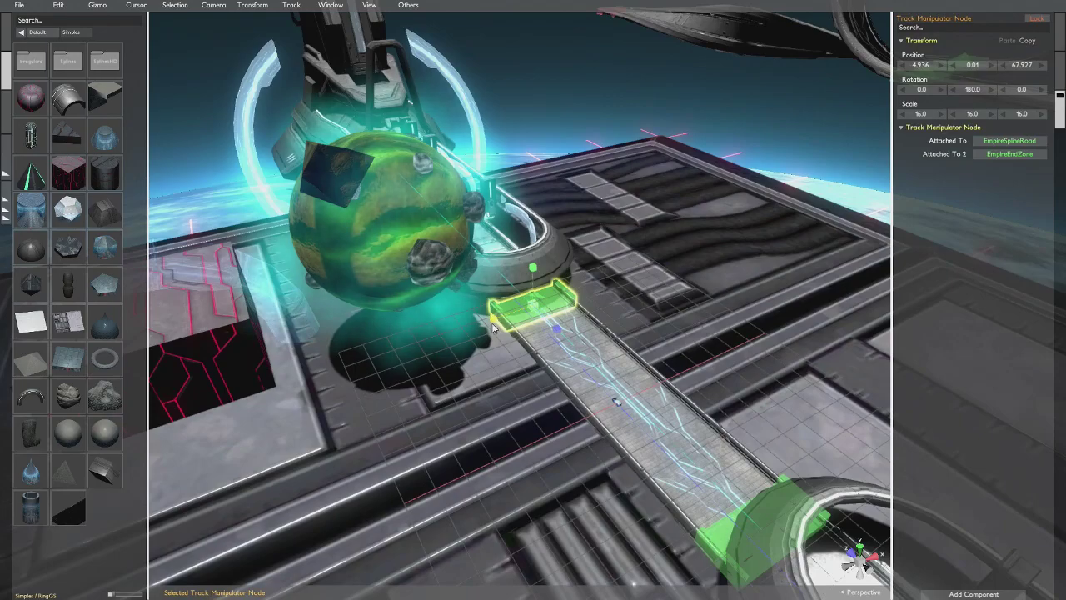
pyautogui.click(692, 236)
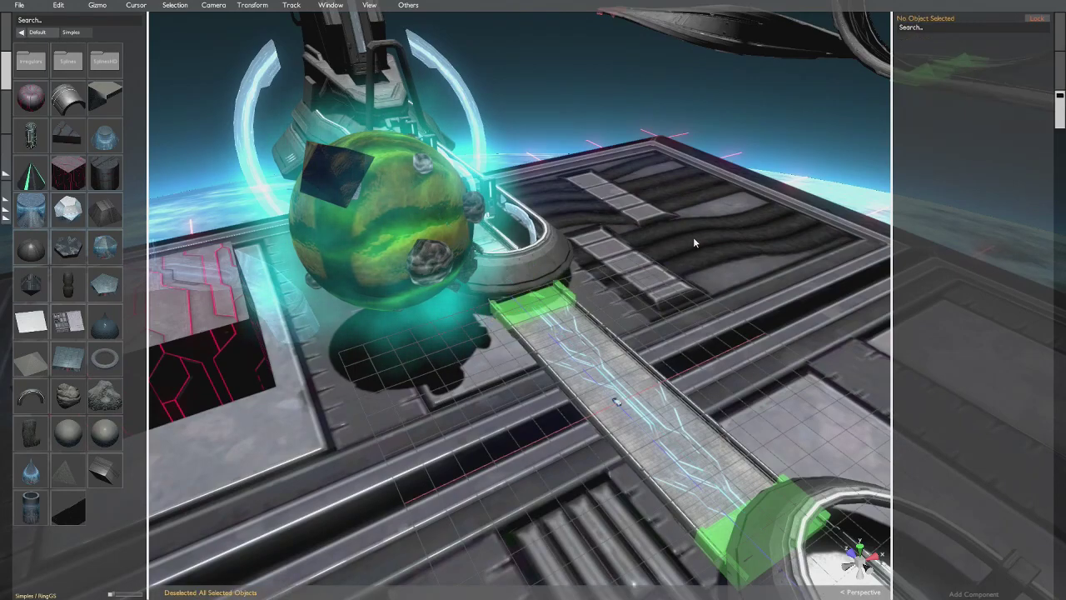
# - Place the editor cursor on the flat road section between the loop and its open end
pyautogui.scroll(-5, 693, 237)
pyautogui.keyDown('alt'); pyautogui.moveTo(693, 237); pyautogui.dragTo(637, 309); pyautogui.keyUp('alt')
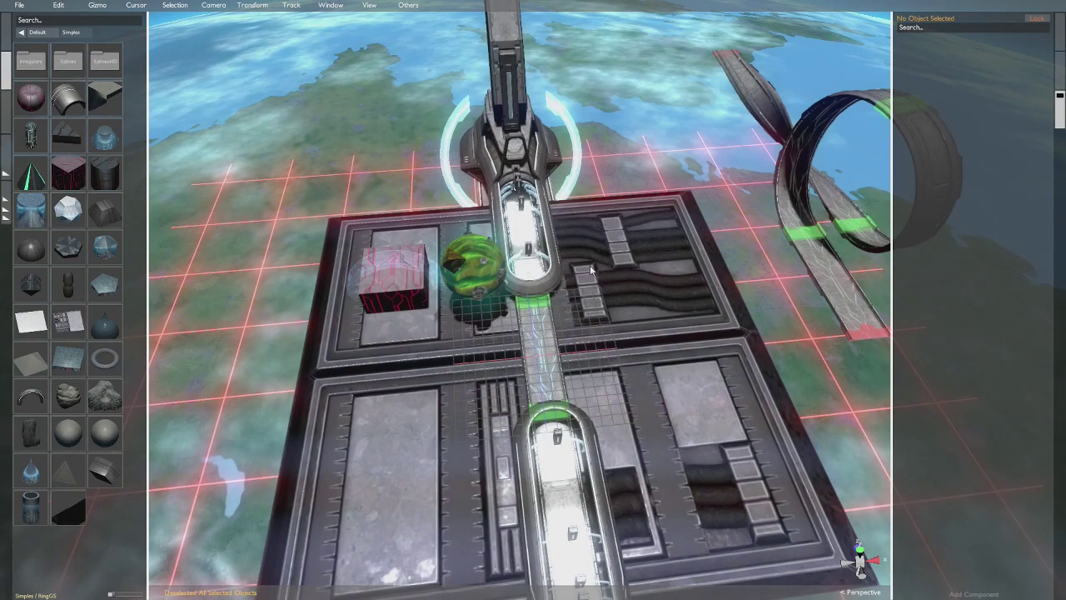
pyautogui.keyDown('alt'); pyautogui.moveTo(606, 267); pyautogui.dragTo(652, 265); pyautogui.keyUp('alt')
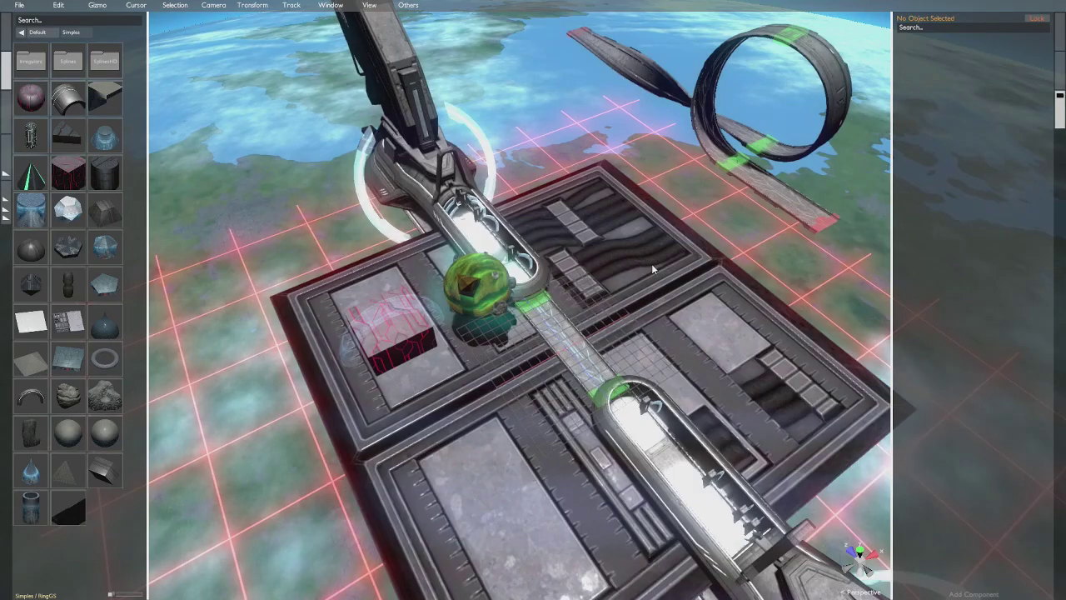
pyautogui.moveTo(651, 264); pyautogui.dragTo(699, 198, button='middle')
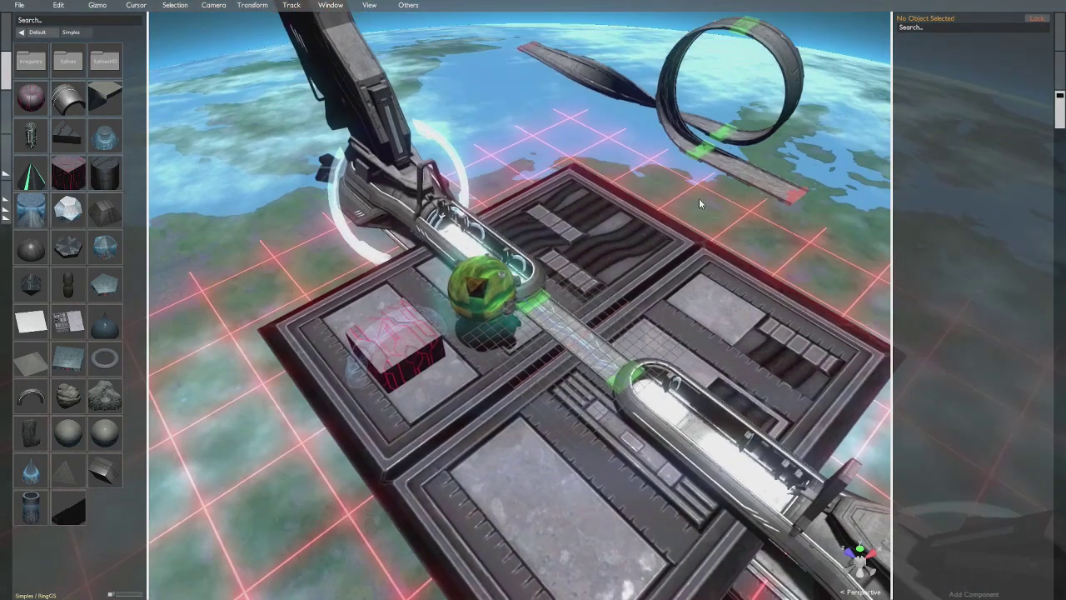
pyautogui.click(740, 170)
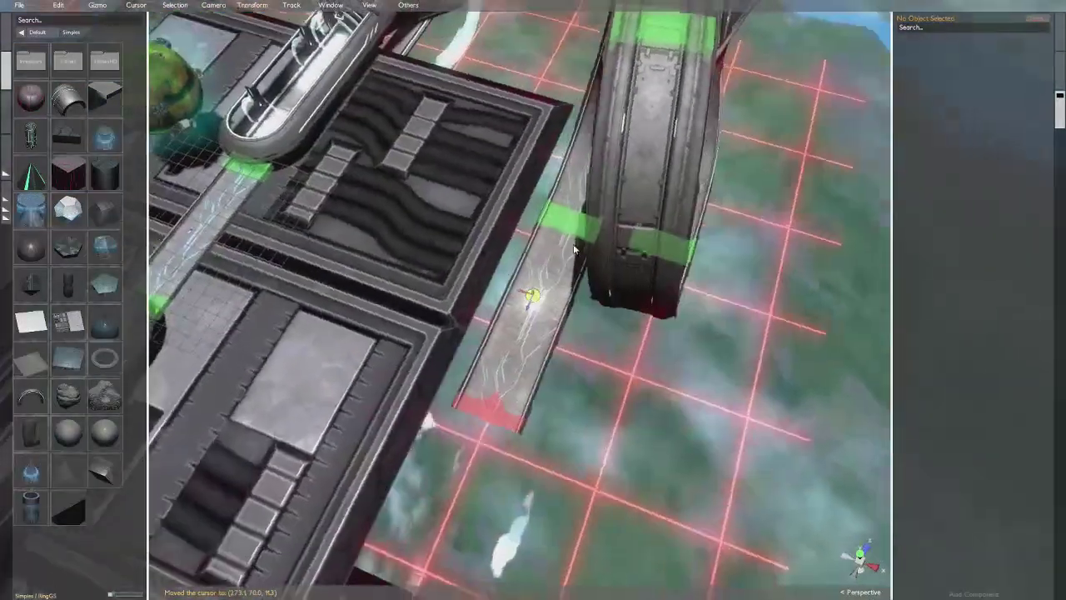
pyautogui.moveTo(573, 248); pyautogui.dragTo(540, 250, button='middle')
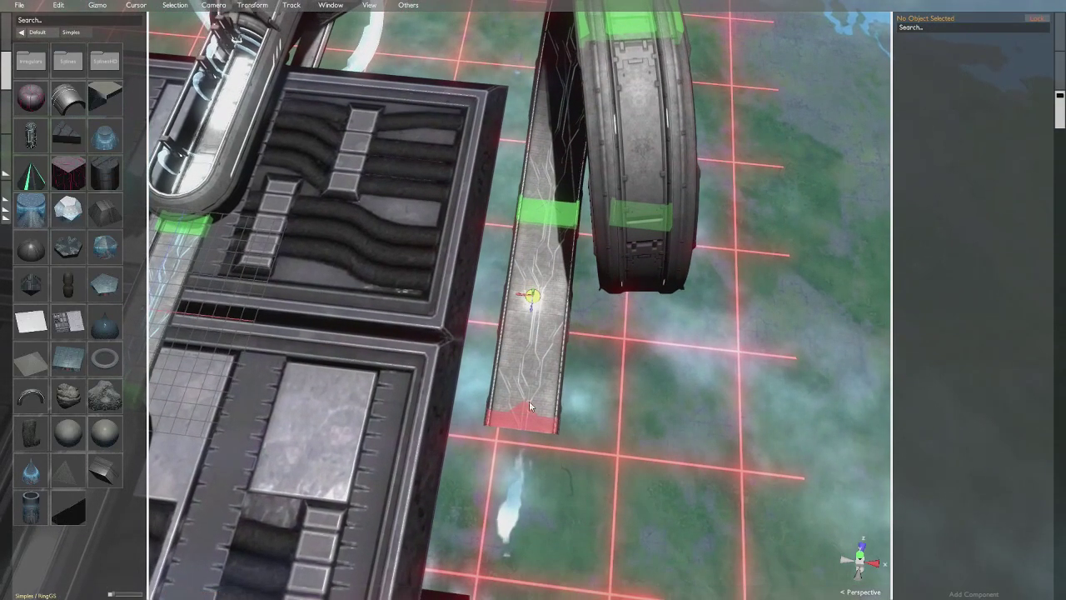
# - Select the loop road's open end node and the road segment attached to it
pyautogui.click(523, 428)
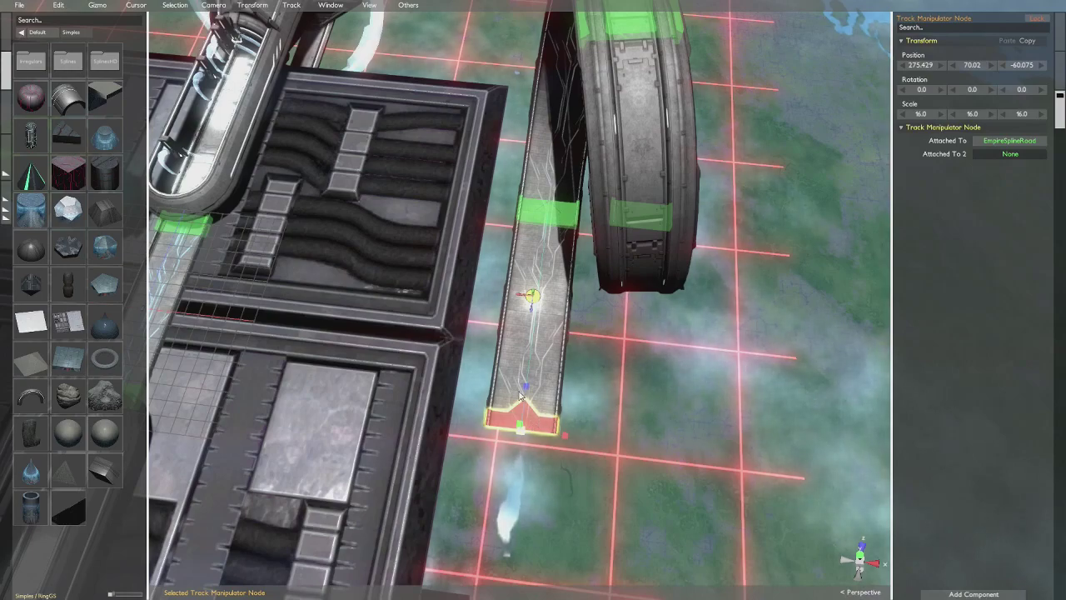
pyautogui.click(541, 328)
pyautogui.keyDown('alt'); pyautogui.moveTo(543, 328); pyautogui.dragTo(637, 307); pyautogui.keyUp('alt')
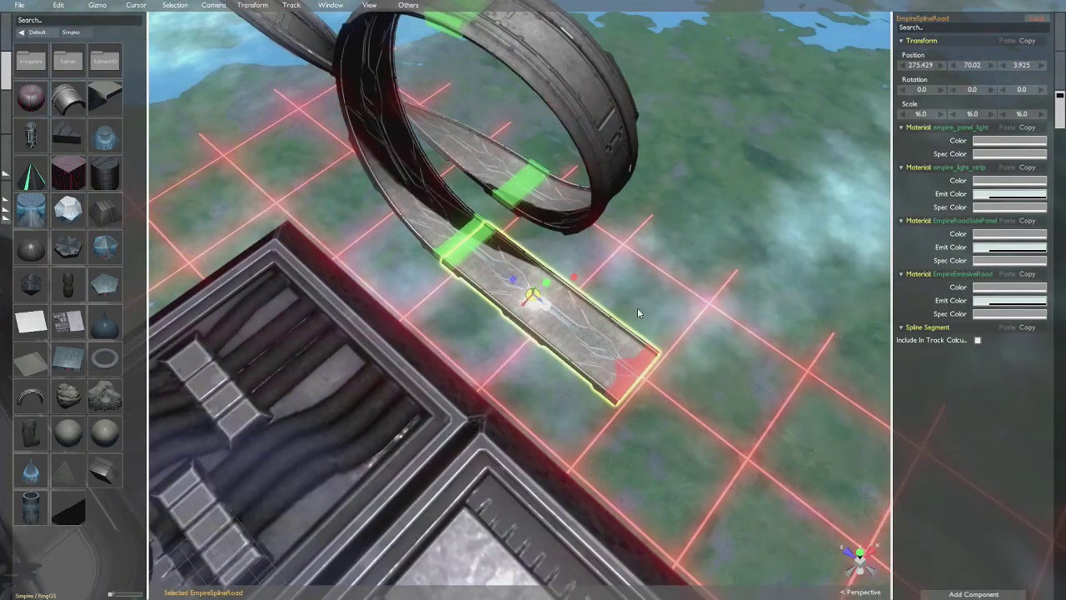
pyautogui.press('c')
# - Try moving the loop road's open end node away from the loop, and undo the move
pyautogui.keyDown('alt'); pyautogui.moveTo(570, 304); pyautogui.dragTo(628, 200); pyautogui.keyUp('alt')
pyautogui.scroll(-5, 656, 296)
pyautogui.keyDown('alt'); pyautogui.moveTo(655, 297); pyautogui.dragTo(590, 285); pyautogui.keyUp('alt')
pyautogui.click(641, 297)
pyautogui.click(658, 297)
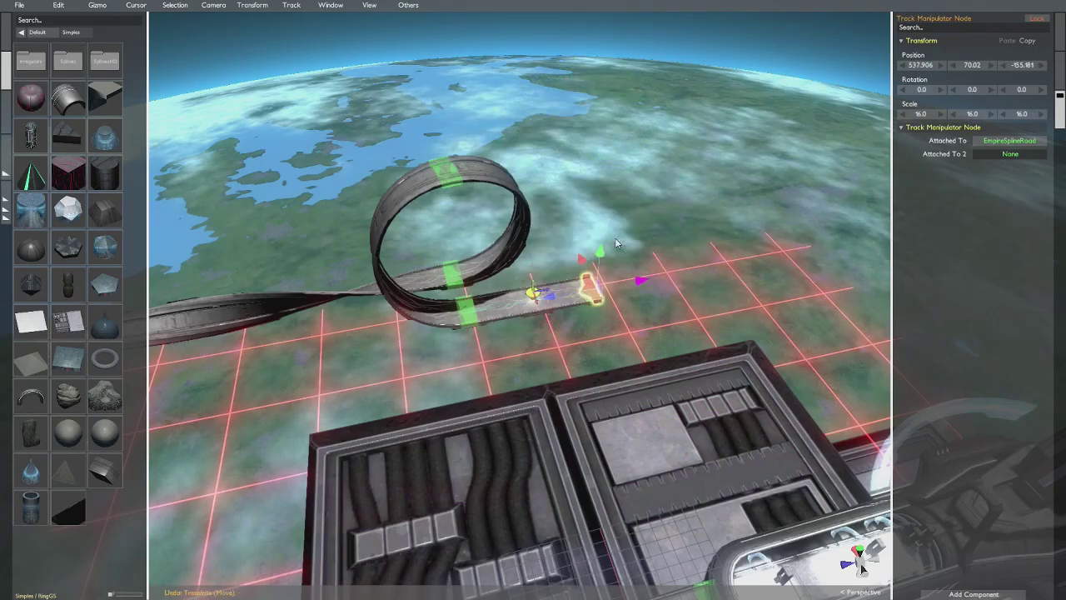
# - Snap the editor cursor to the loop road's open end node and focus on it
pyautogui.keyDown('alt'); pyautogui.moveTo(617, 243); pyautogui.dragTo(388, 287); pyautogui.keyUp('alt')
pyautogui.press('f')
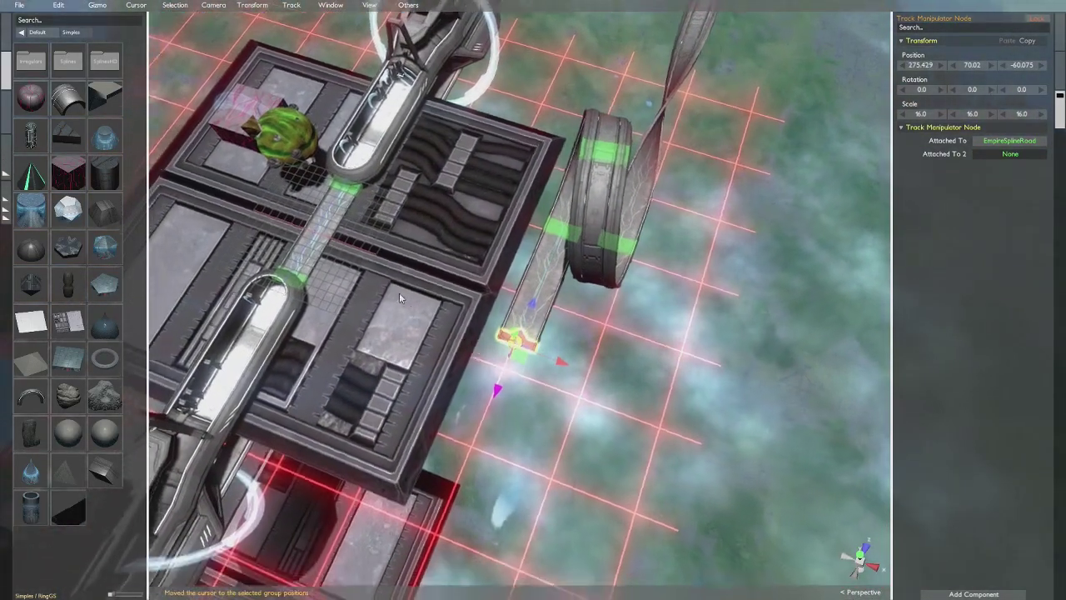
pyautogui.keyDown('alt'); pyautogui.moveTo(564, 361); pyautogui.dragTo(491, 309); pyautogui.keyUp('alt')
pyautogui.scroll(4, 620, 279)
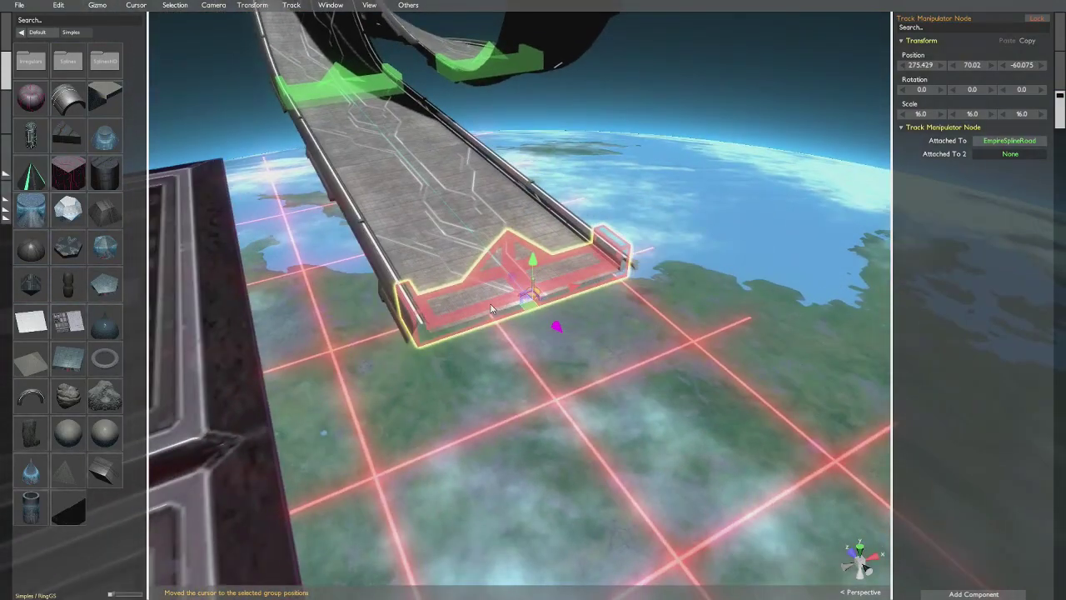
# - Hide the track manipulator nodes, show them again and look over the road's open end
pyautogui.press('n')
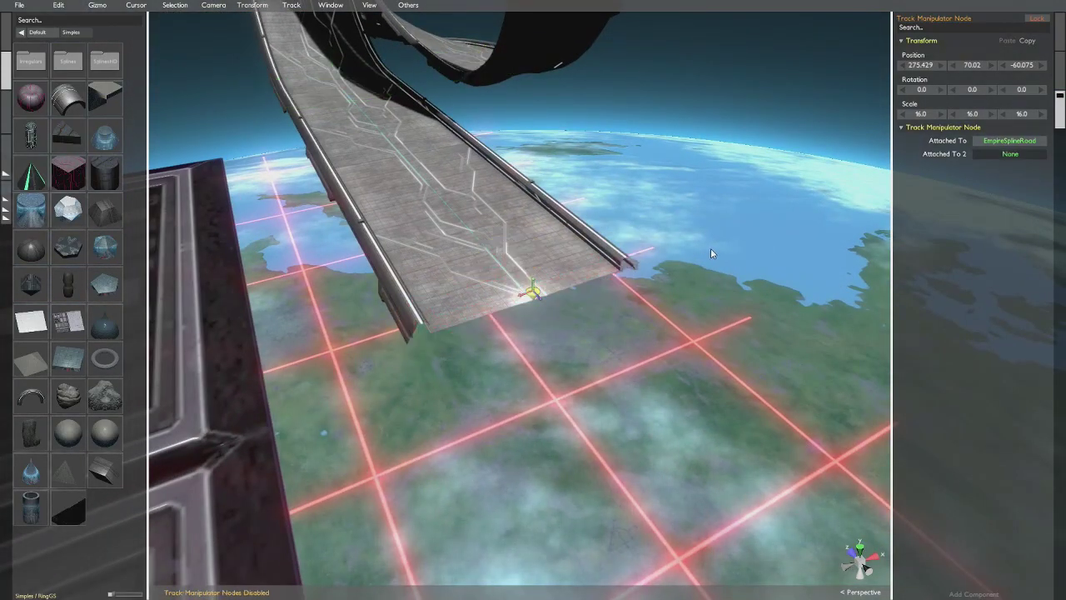
pyautogui.hotkey('ctrl', 't')
pyautogui.moveTo(710, 248); pyautogui.dragTo(662, 239, button='middle')
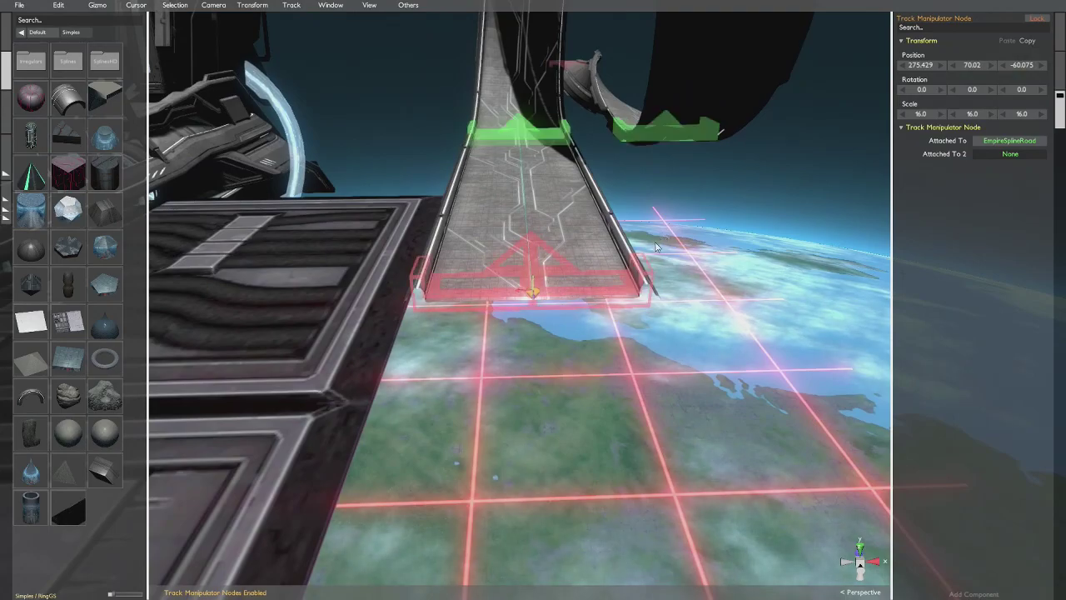
pyautogui.moveTo(655, 249)
pyautogui.mouseDown(button='middle')
pyautogui.moveTo(649, 266)
pyautogui.moveTo(612, 273)
pyautogui.moveTo(643, 263)
pyautogui.mouseUp(button='middle')
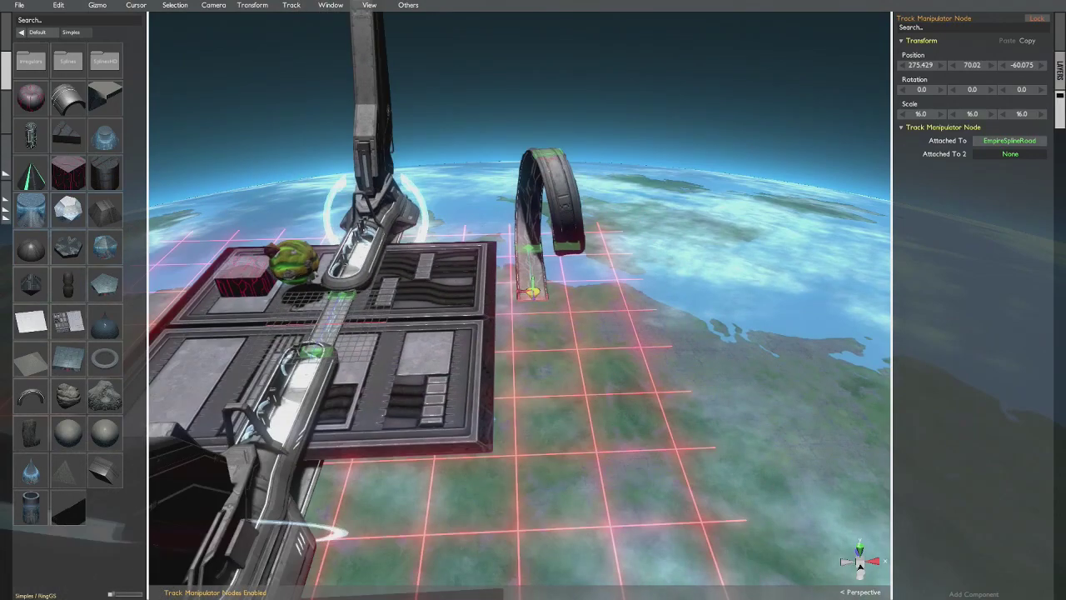
# - Look over the list of tool commands and return to the selected node's properties
pyautogui.click(1059, 33)
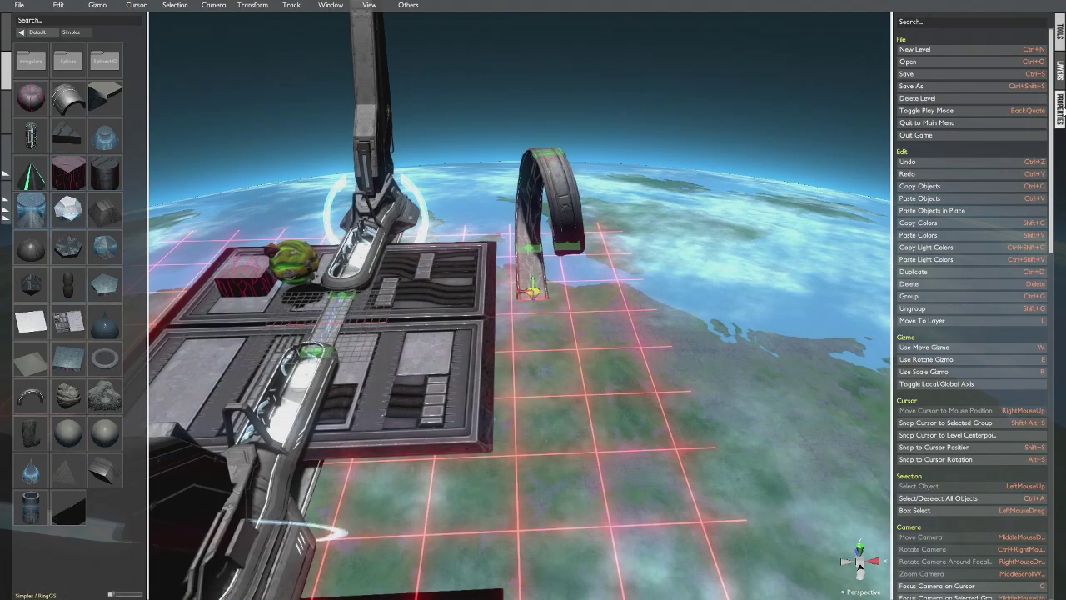
pyautogui.click(1059, 109)
# - Examine the loop road and platform from several angles, including the front and right views
pyautogui.moveTo(754, 113); pyautogui.dragTo(768, 122, button='right')
pyautogui.scroll(5, 699, 138)
pyautogui.moveTo(623, 149); pyautogui.dragTo(698, 183, button='right')
pyautogui.scroll(-4, 716, 168)
pyautogui.moveTo(699, 183); pyautogui.dragTo(596, 171, button='middle')
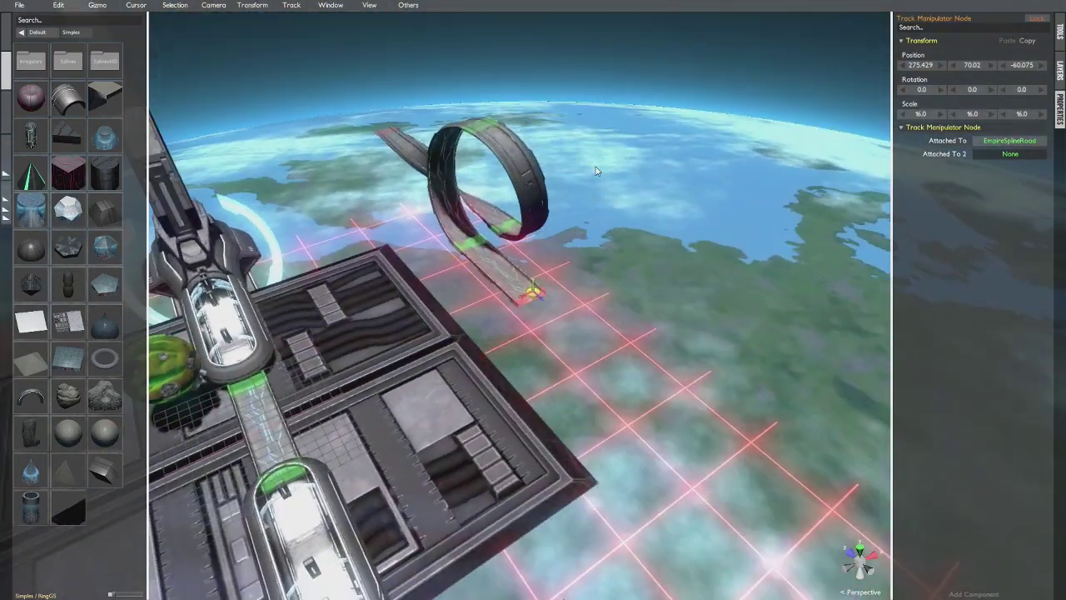
pyautogui.moveTo(660, 158); pyautogui.dragTo(749, 113, button='middle')
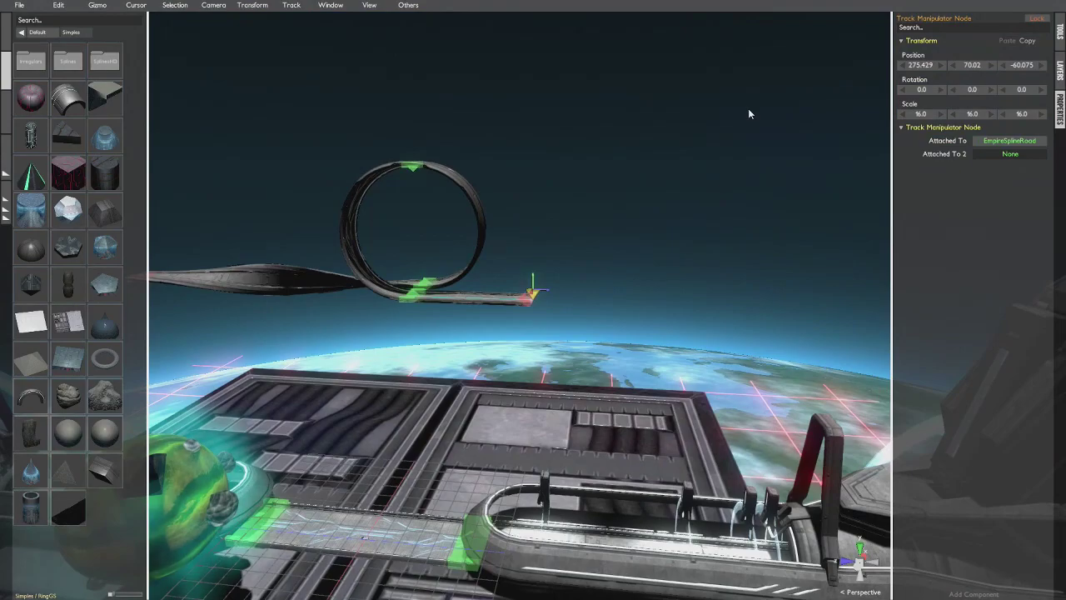
pyautogui.moveTo(749, 113); pyautogui.dragTo(726, 195, button='middle')
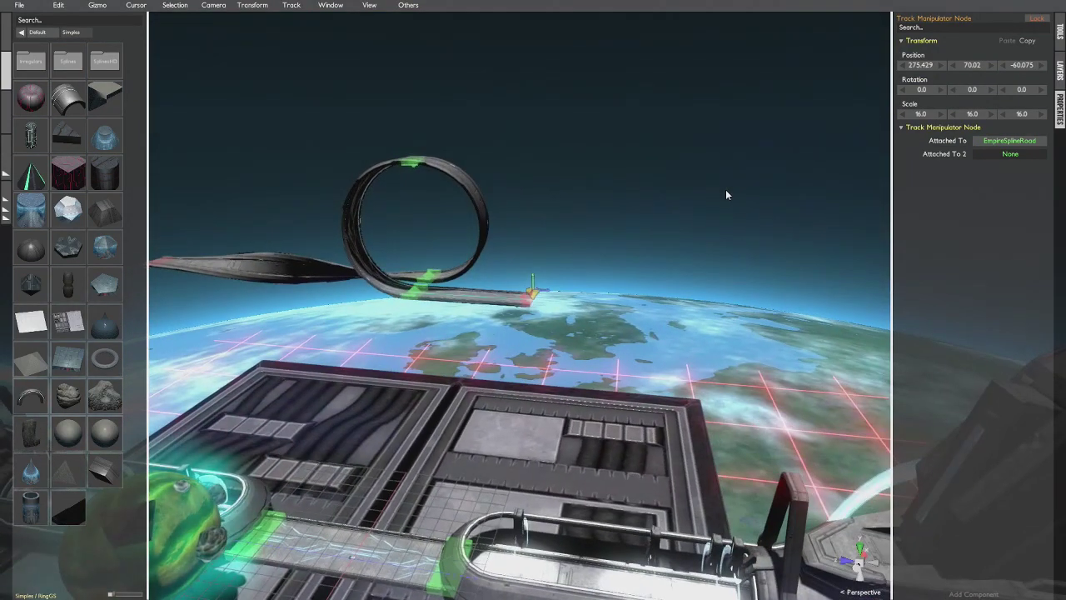
pyautogui.press('KP_1')
pyautogui.press('KP_3')
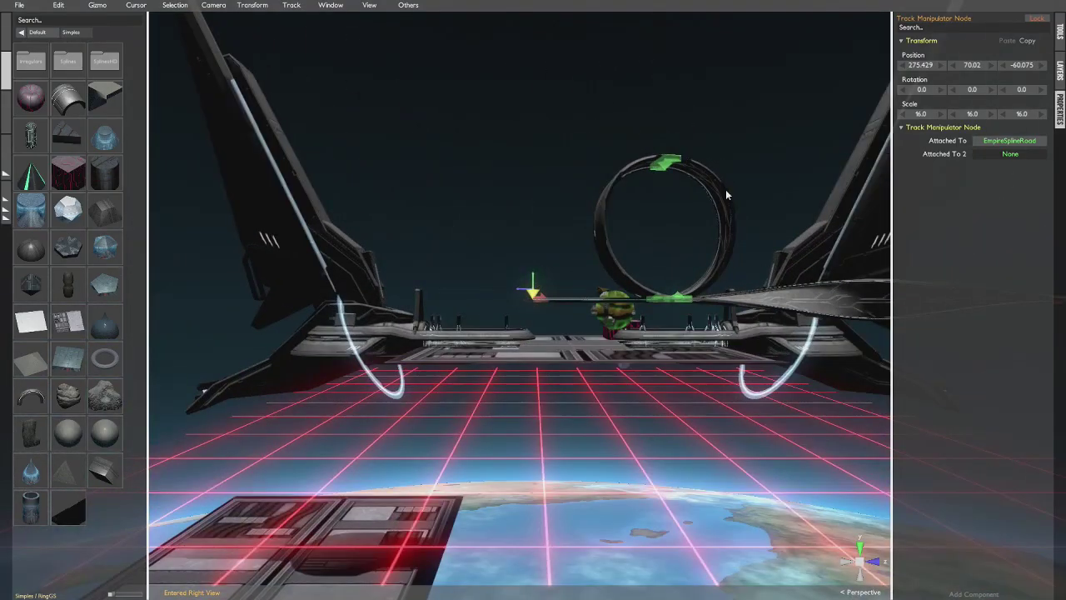
pyautogui.press('KP_1')
pyautogui.press('KP_3')
pyautogui.scroll(-4, 618, 258)
# - Stretch the loop road by moving its open end node along its local Z axis to about Z -596
pyautogui.click(534, 302)
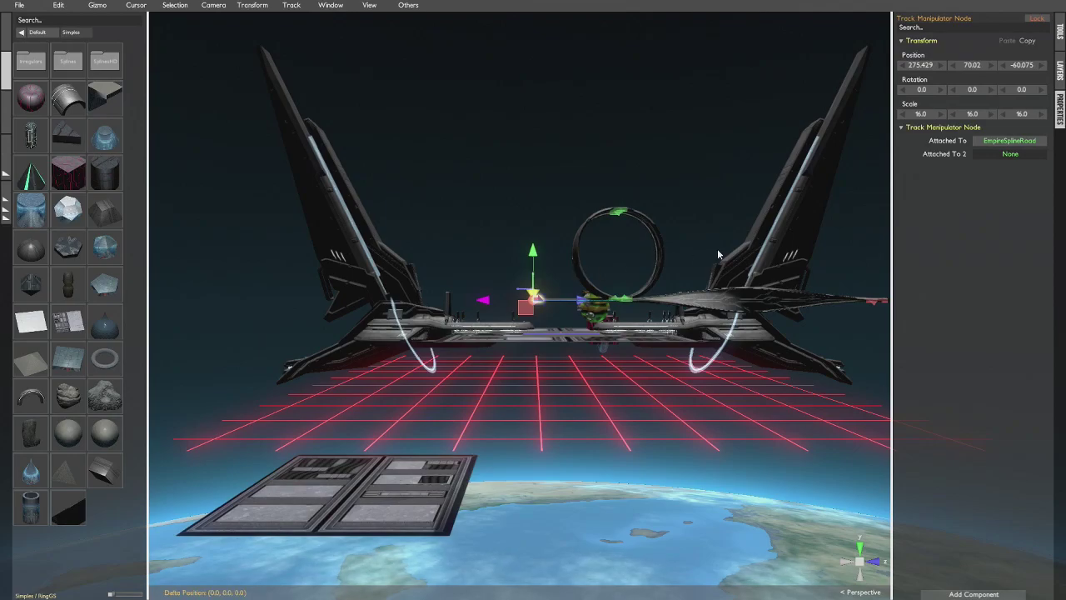
pyautogui.keyDown('shift'); pyautogui.click(581, 305); pyautogui.keyUp('shift')
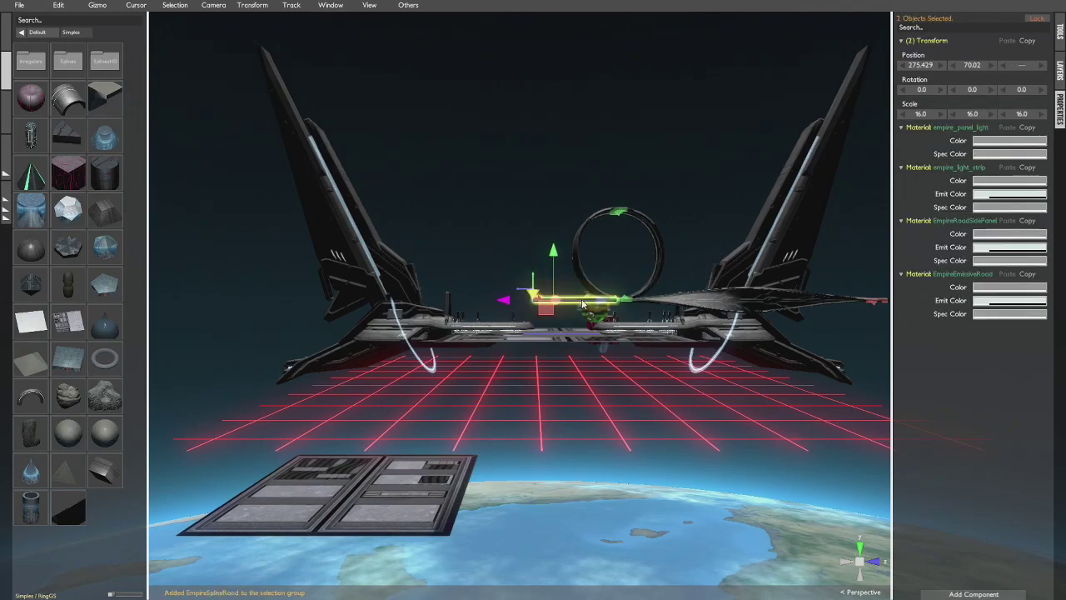
pyautogui.click(536, 301)
pyautogui.moveTo(565, 300); pyautogui.dragTo(242, 311)
pyautogui.moveTo(252, 309); pyautogui.dragTo(426, 293, button='middle')
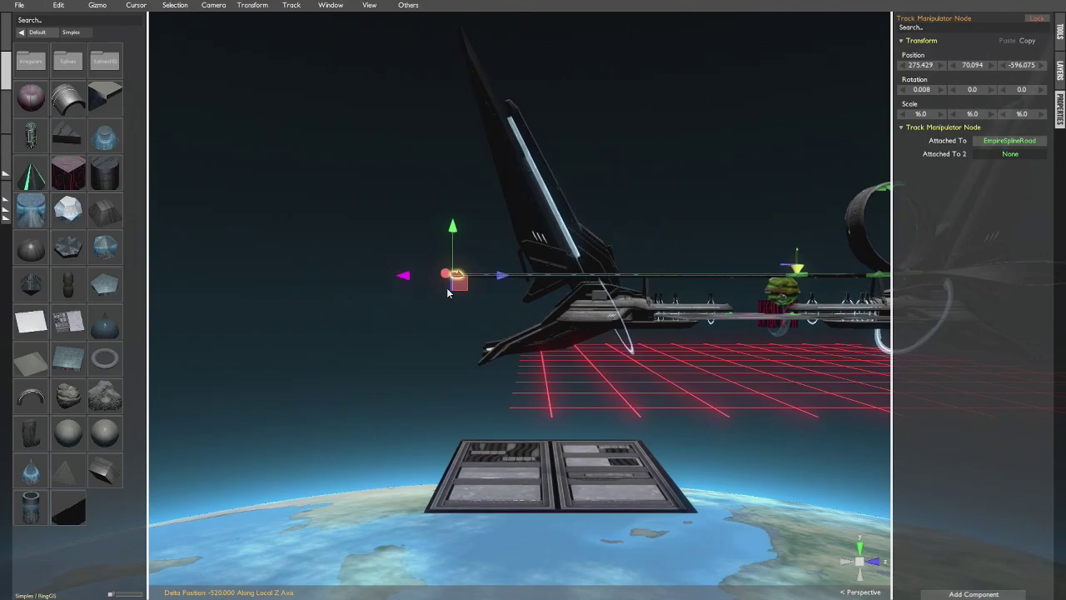
# - Raise the road's open end node to about Y 355, Z -626 and roll it to 270 degrees around Z
pyautogui.press('e')
pyautogui.moveTo(447, 240); pyautogui.dragTo(474, 119)
pyautogui.press('w')
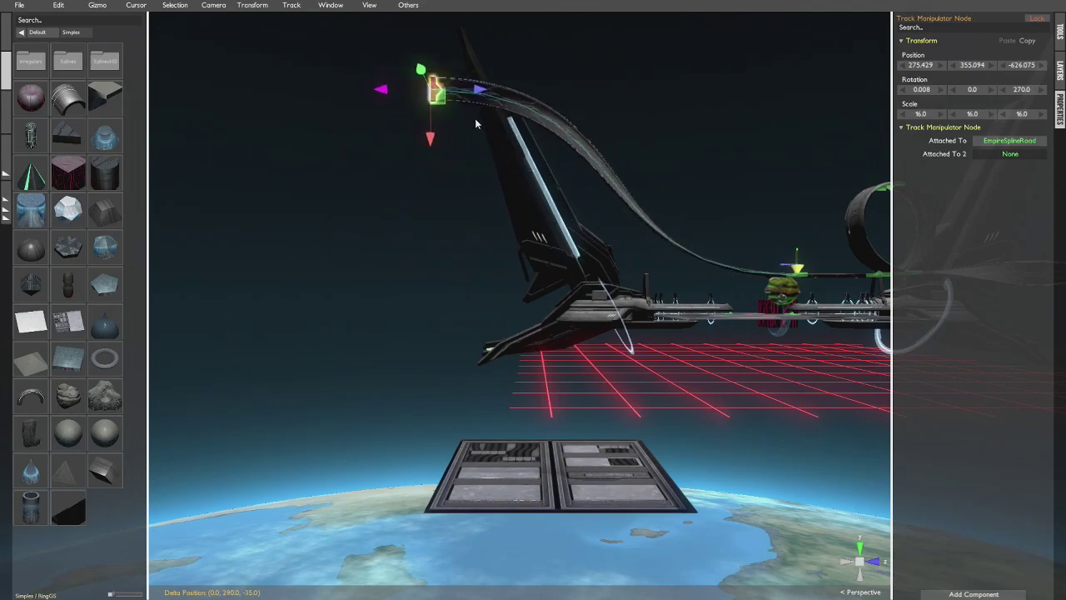
# - Extend the road with a segment that curls back underneath, placing its end node at about Y 180, Z -632
pyautogui.press('r')
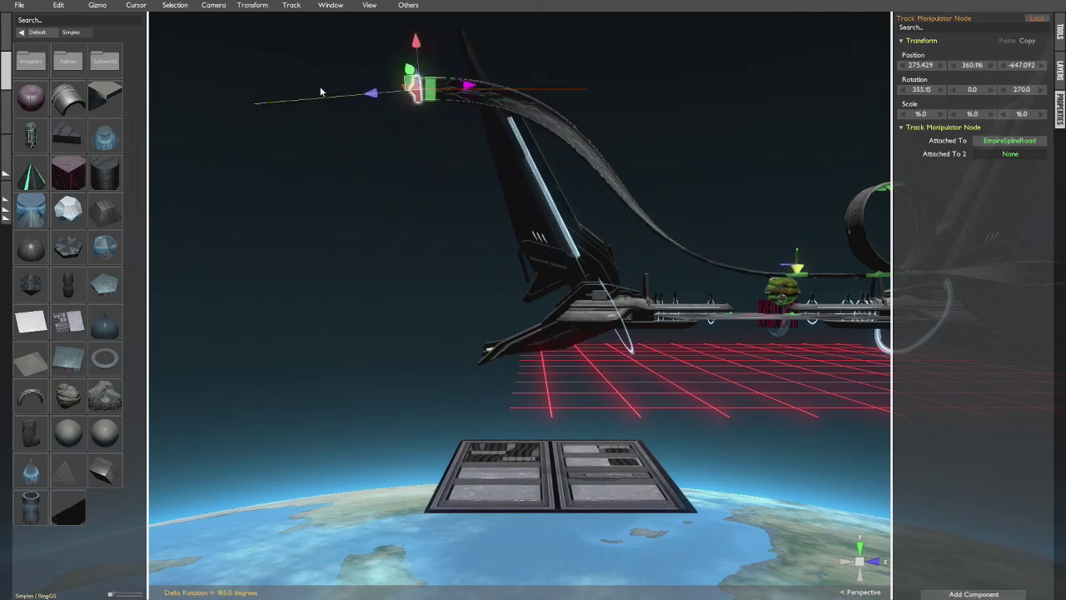
pyautogui.click(331, 83)
pyautogui.press('g')
pyautogui.moveTo(321, 308); pyautogui.dragTo(337, 200)
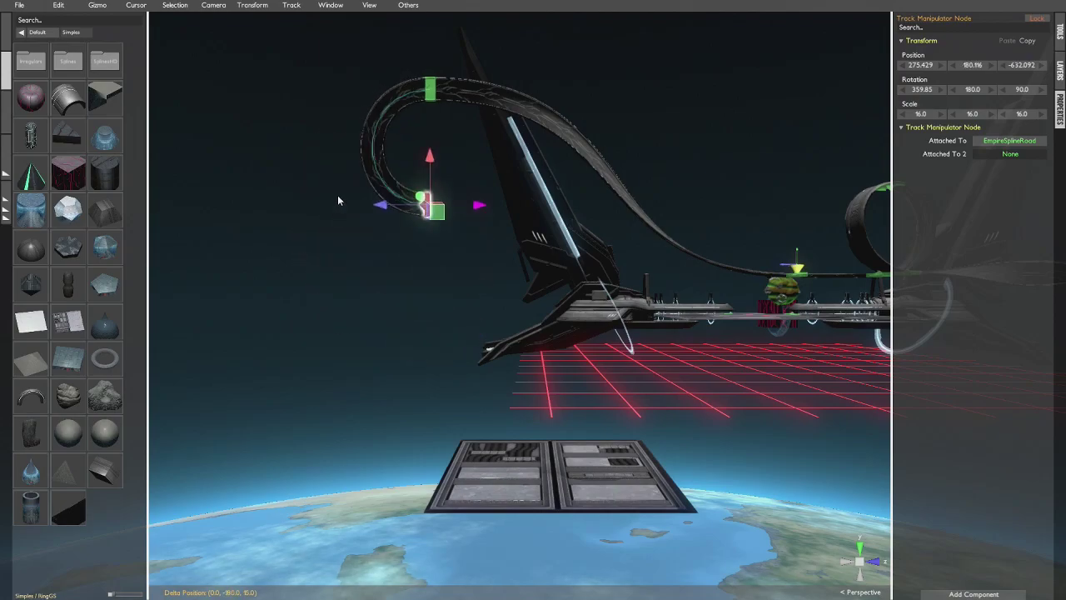
# - Examine the curled road end from the top and bottom views and return to an angled view
pyautogui.moveTo(452, 65); pyautogui.dragTo(541, 148, button='middle')
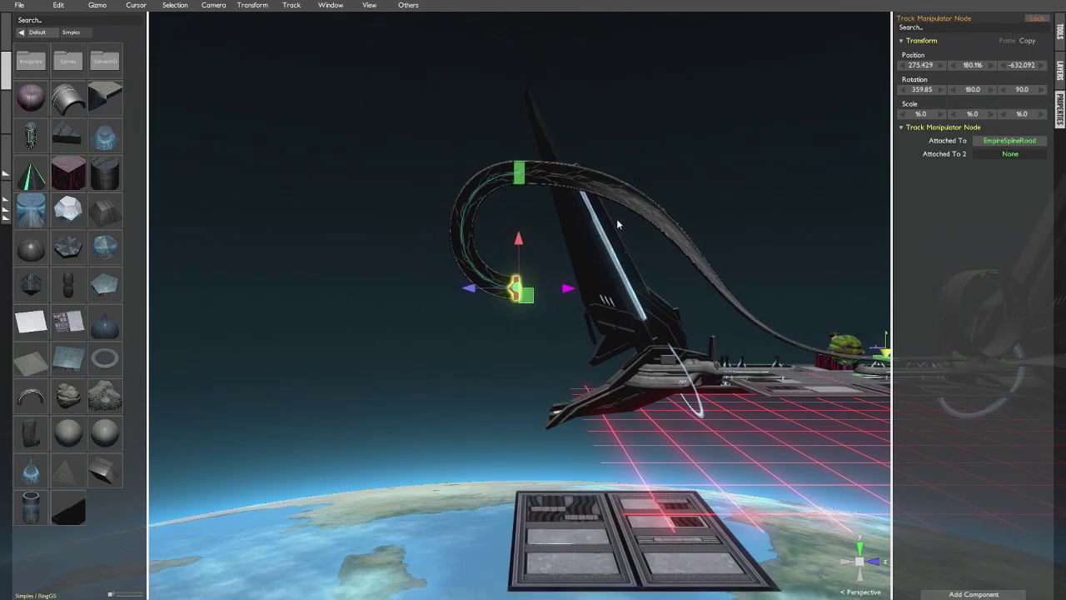
pyautogui.press('ctrl+KP_7')
pyautogui.press('KP_7')
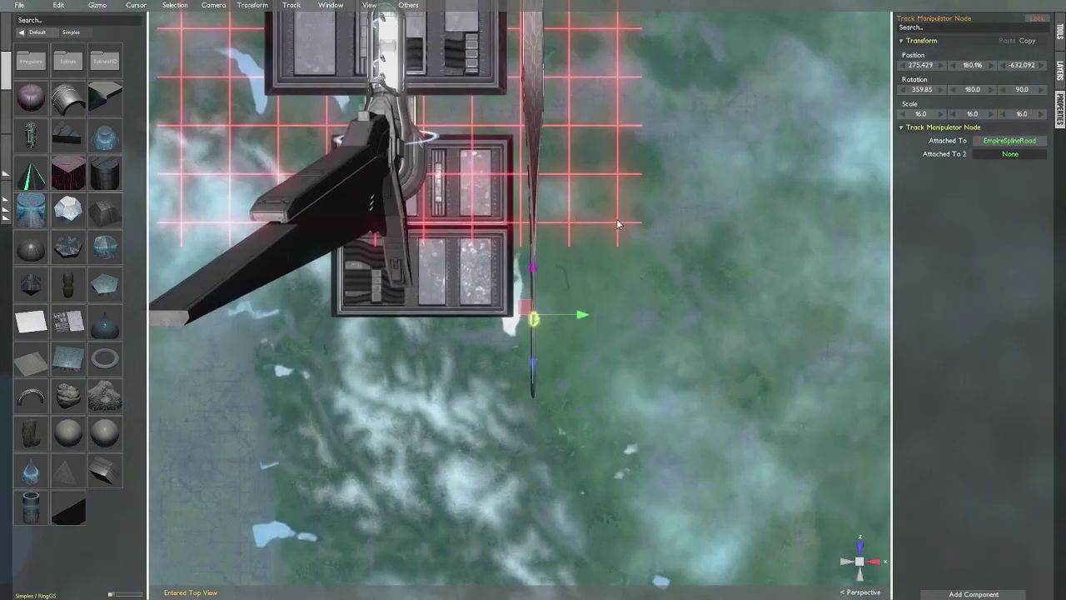
pyautogui.press('ctrl+KP_7')
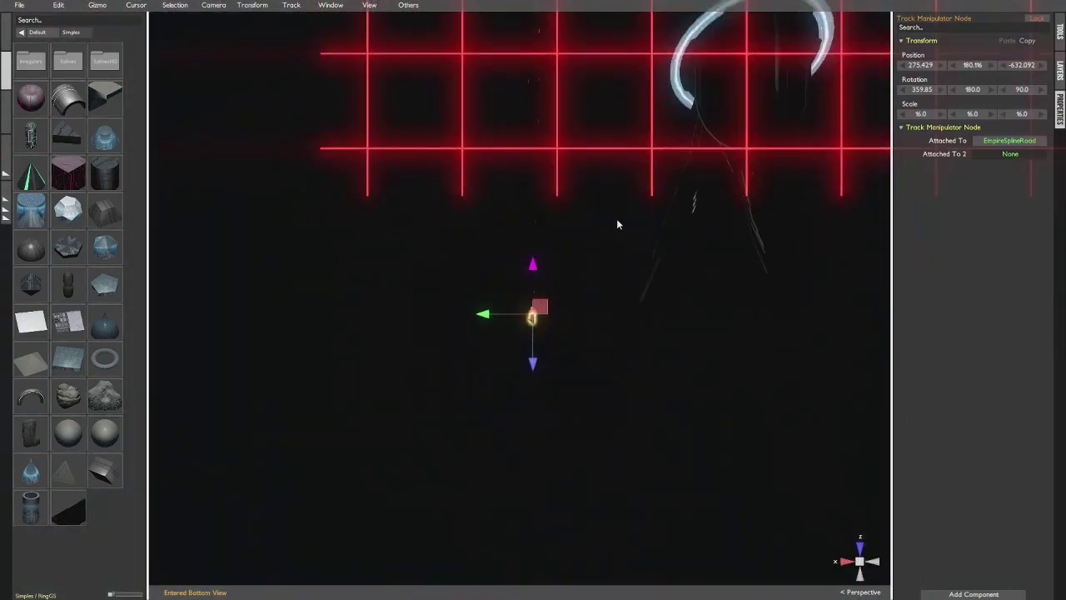
pyautogui.press('KP_7')
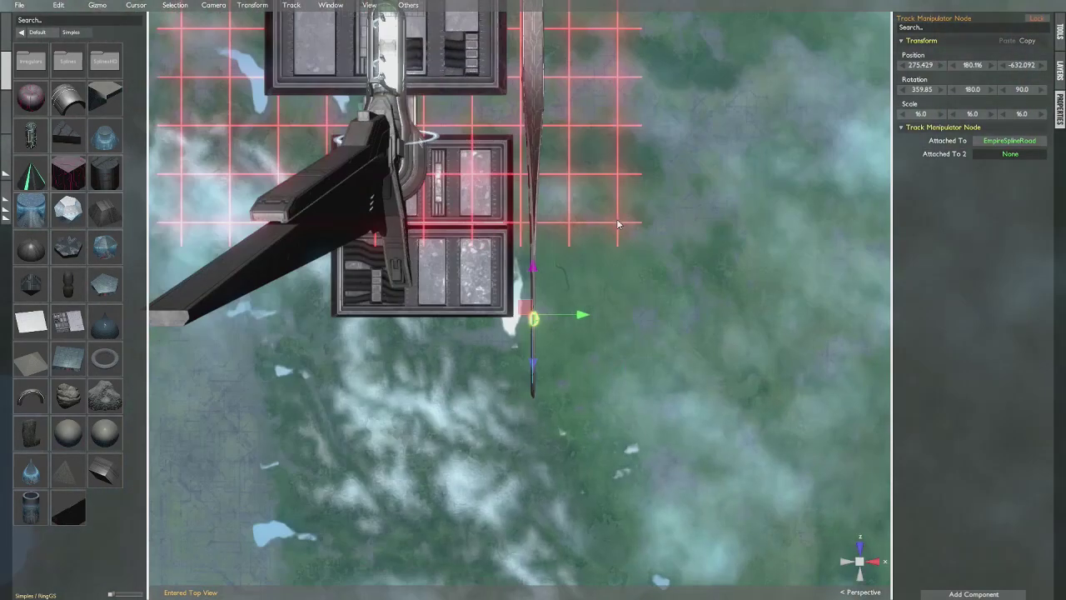
pyautogui.moveTo(615, 227); pyautogui.dragTo(456, 80, button='middle')
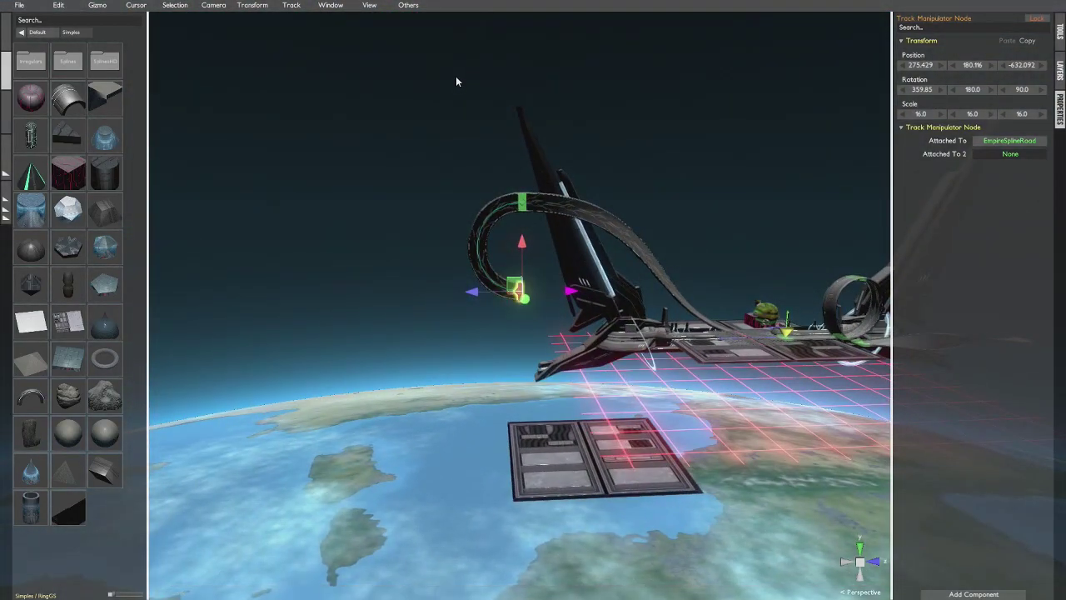
# - Examine the level in orthographic mode from the side and top, and return to an angled perspective view
pyautogui.press('KP_5')
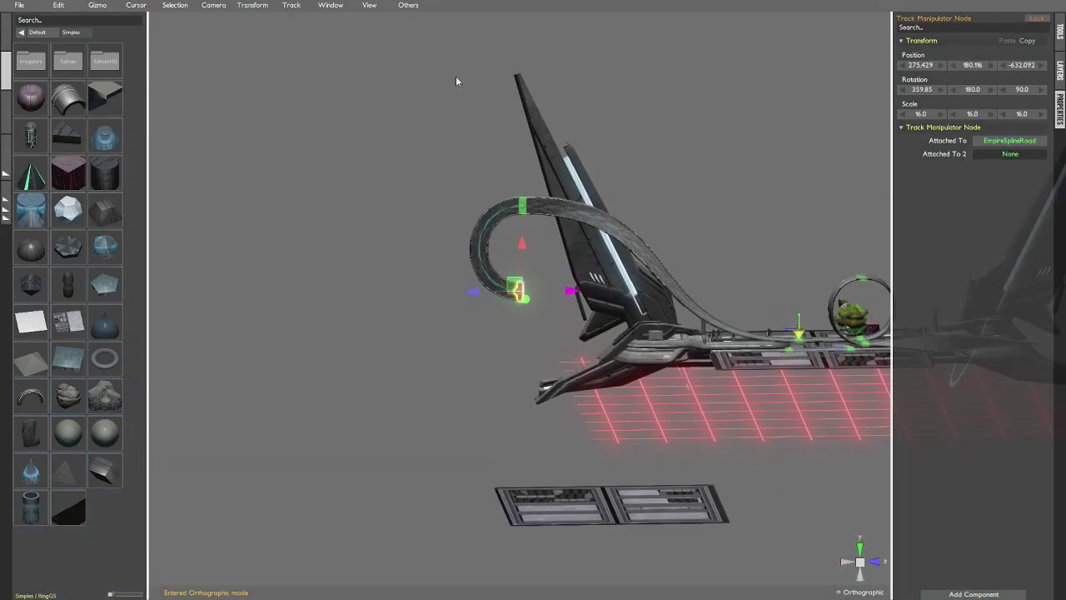
pyautogui.moveTo(596, 118); pyautogui.dragTo(725, 108, button='middle')
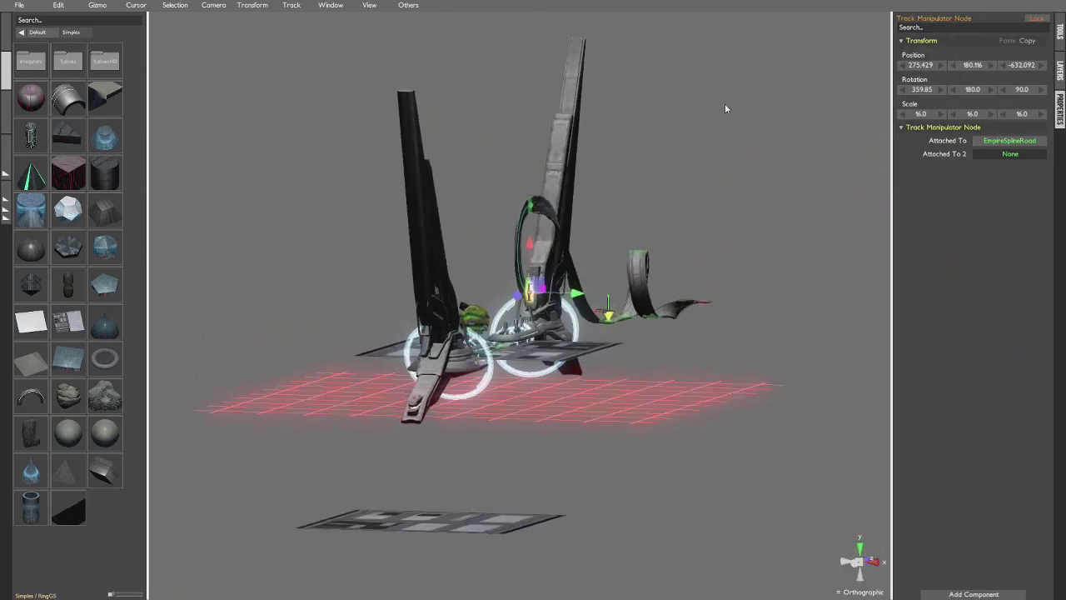
pyautogui.press('KP_7')
pyautogui.moveTo(645, 117); pyautogui.dragTo(688, 200, button='middle')
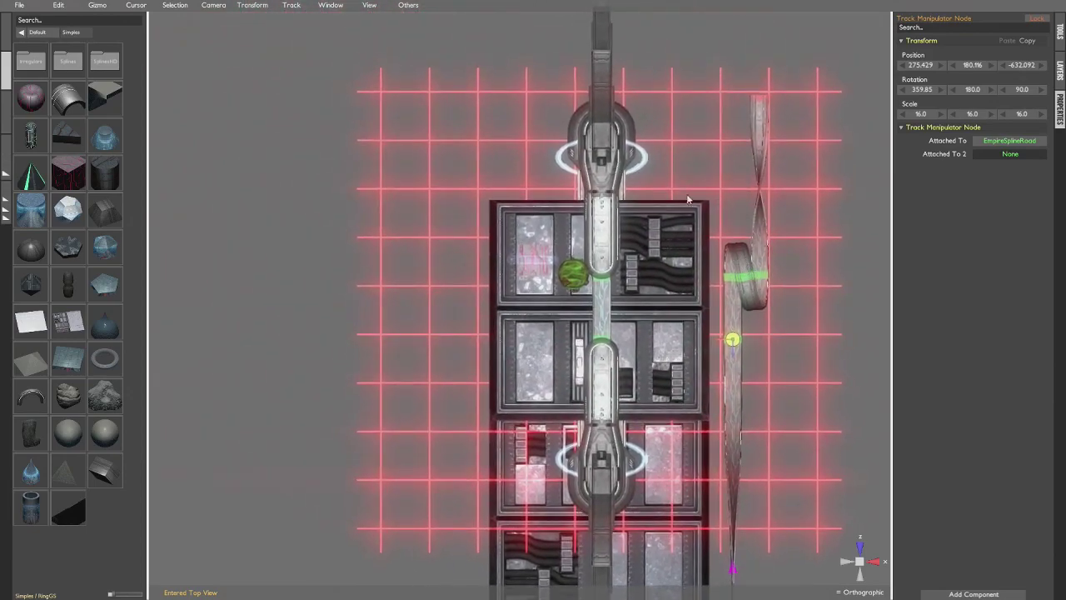
pyautogui.moveTo(642, 254); pyautogui.dragTo(467, 252, button='middle')
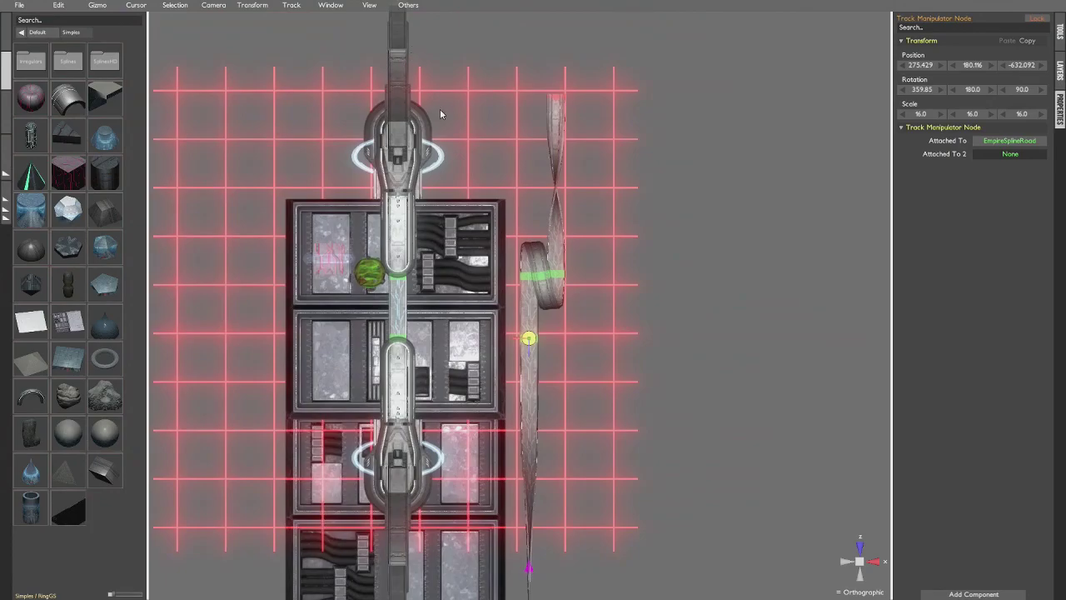
pyautogui.press('KP_5')
pyautogui.moveTo(563, 167); pyautogui.dragTo(603, 134, button='middle')
pyautogui.moveTo(601, 133); pyautogui.dragTo(722, 105, button='right')
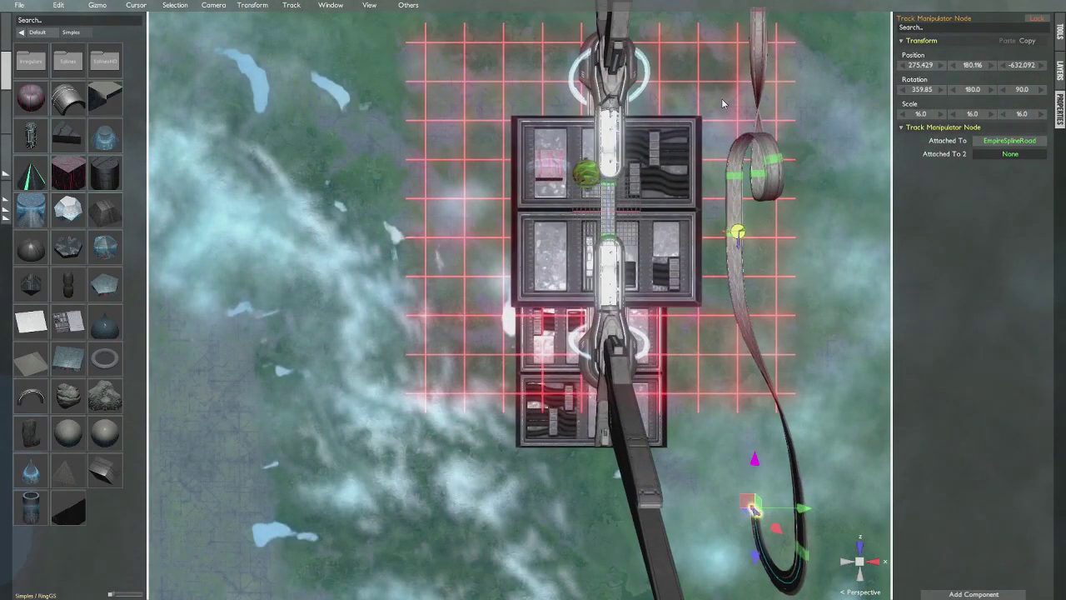
pyautogui.moveTo(722, 102); pyautogui.dragTo(594, 212, button='right')
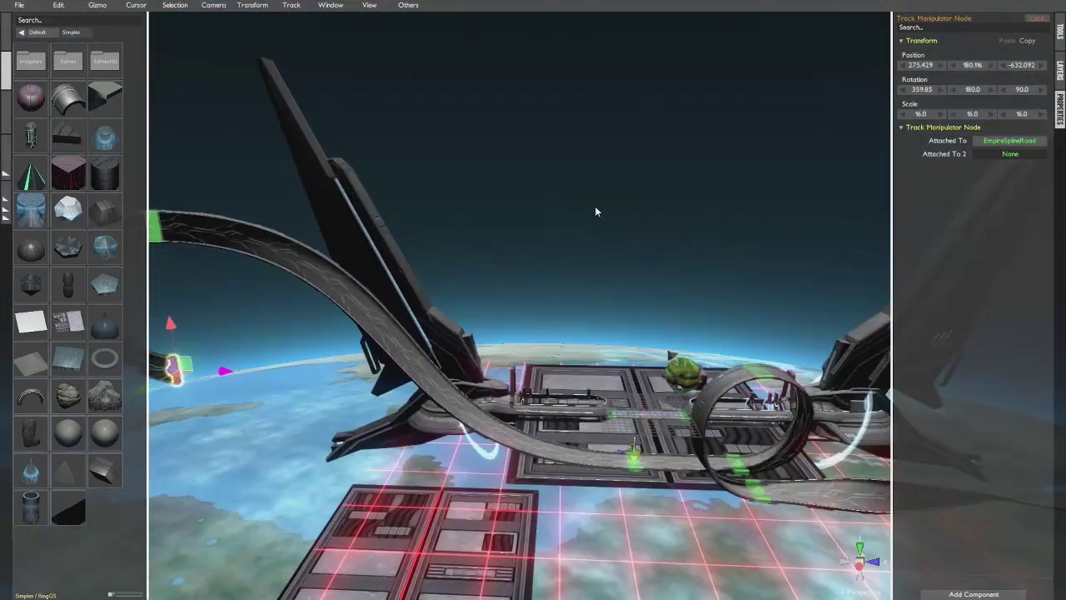
# - Bring the cursor to the curled road's end node, activate the rotate gizmo and inspect the node up close
pyautogui.press('f')
pyautogui.scroll(3, 589, 221)
pyautogui.keyDown('alt'); pyautogui.moveTo(590, 220); pyautogui.dragTo(634, 211); pyautogui.keyUp('alt')
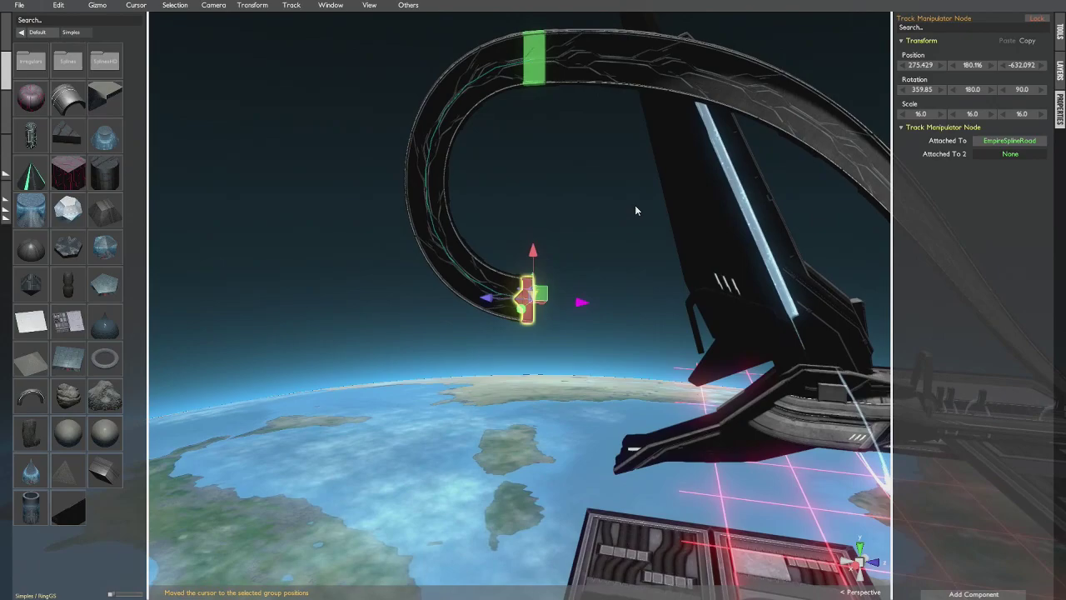
pyautogui.keyDown('alt'); pyautogui.moveTo(634, 206); pyautogui.dragTo(585, 236); pyautogui.keyUp('alt')
pyautogui.press('e')
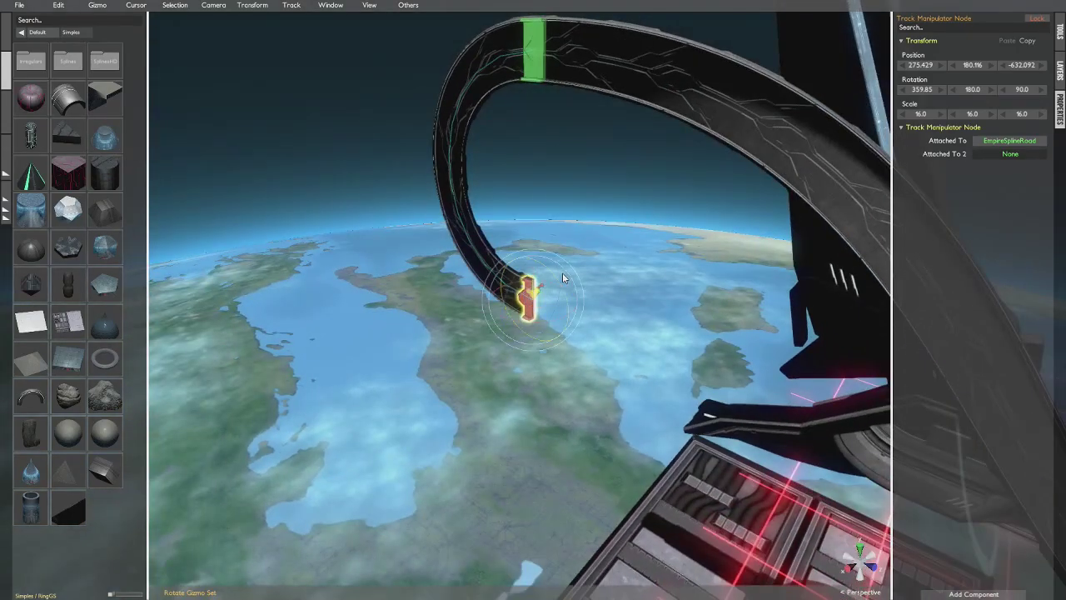
pyautogui.scroll(3, 562, 273)
pyautogui.keyDown('alt'); pyautogui.moveTo(562, 272); pyautogui.dragTo(632, 227); pyautogui.keyUp('alt')
pyautogui.scroll(3, 550, 277)
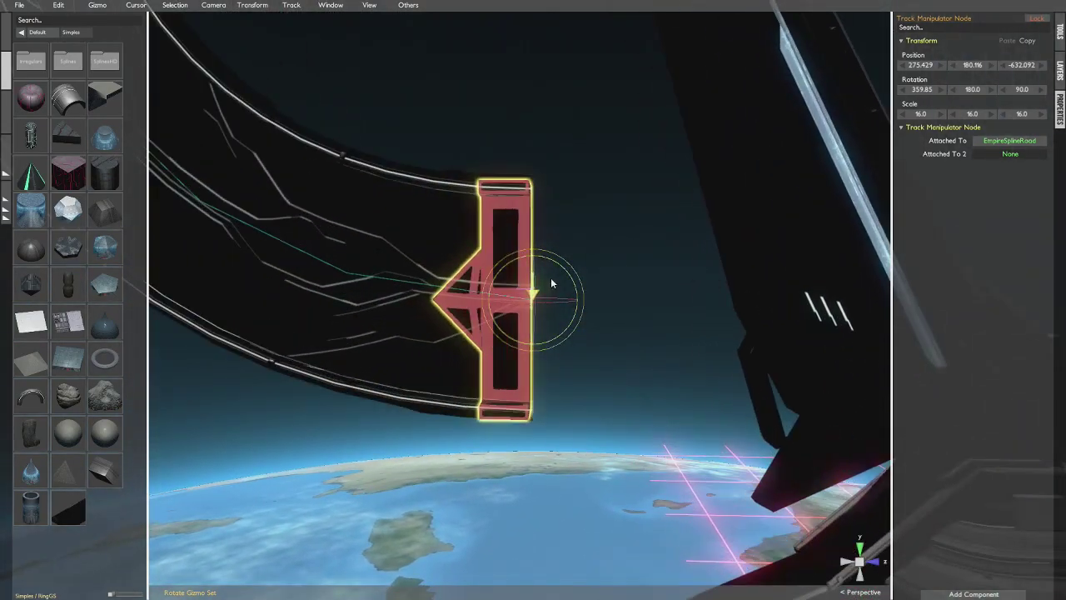
pyautogui.moveTo(551, 277); pyautogui.dragTo(564, 264, button='right')
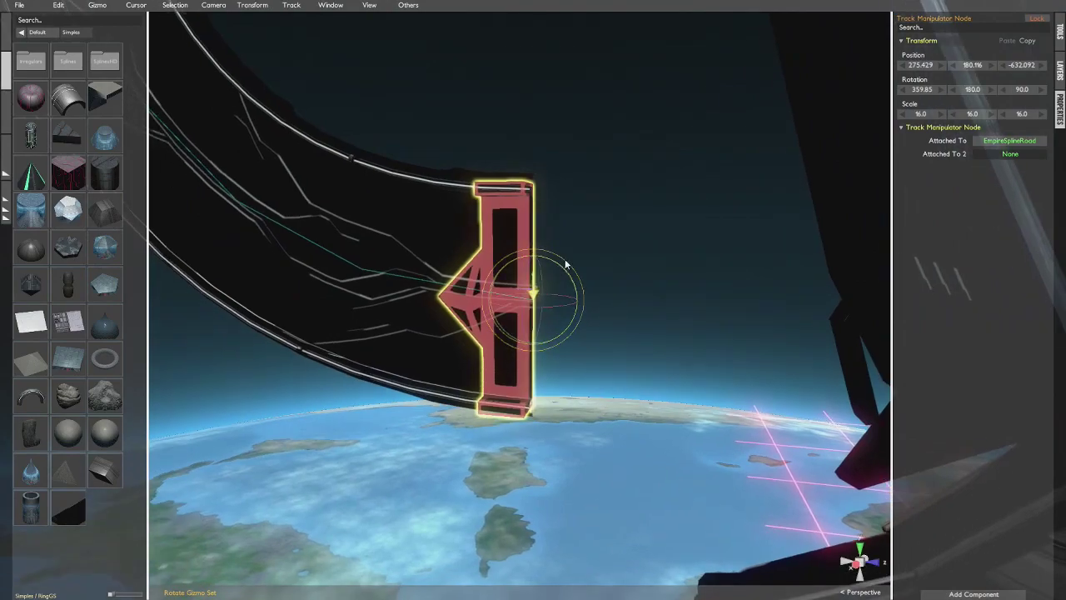
# - Try rotating the end node 5 degrees around its local Y axis and undo the trial rotations
pyautogui.moveTo(569, 267); pyautogui.dragTo(543, 273)
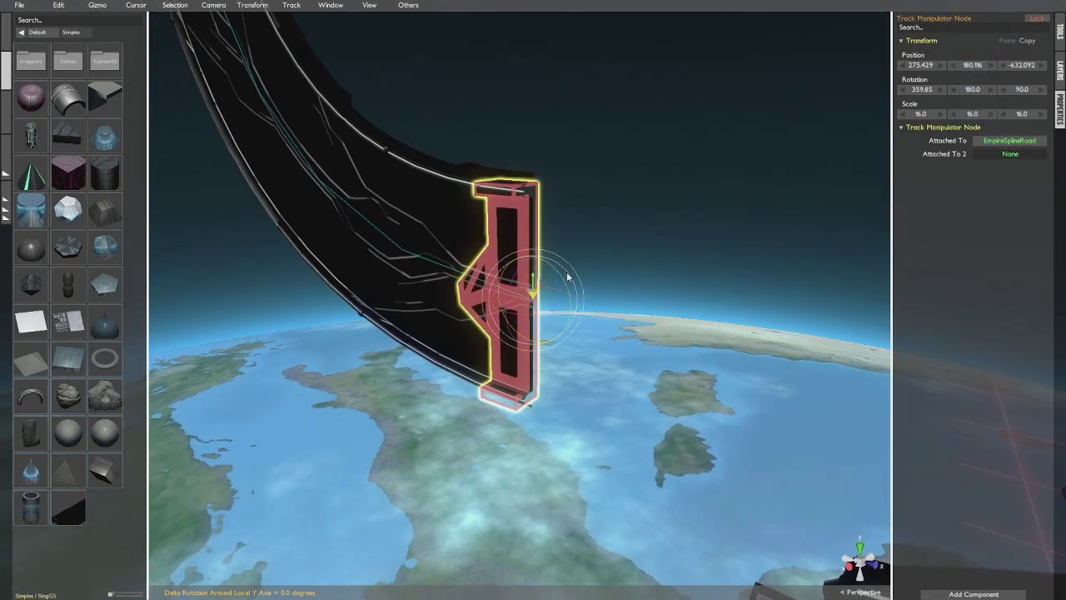
pyautogui.moveTo(569, 277); pyautogui.dragTo(570, 281)
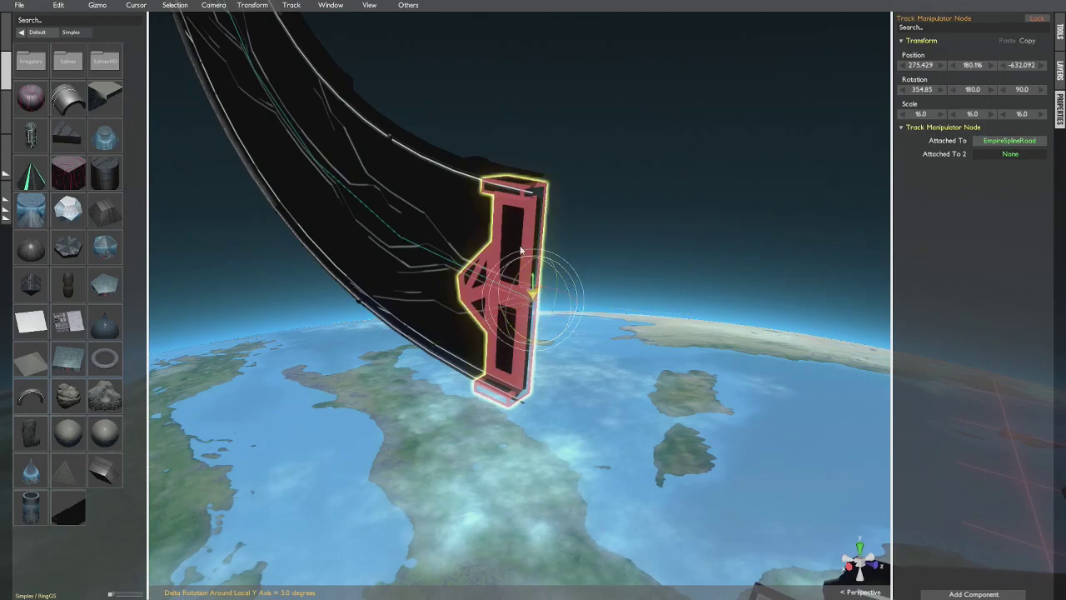
pyautogui.hotkey('ctrl', 'z')
pyautogui.keyDown('alt'); pyautogui.moveTo(618, 255); pyautogui.dragTo(578, 236); pyautogui.keyUp('alt')
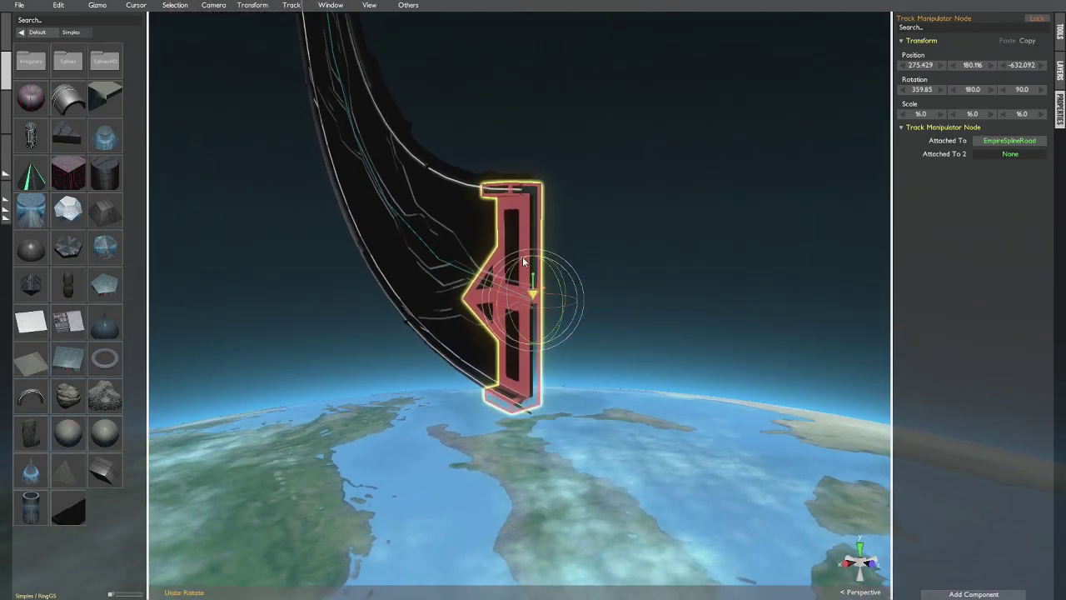
pyautogui.moveTo(517, 263); pyautogui.dragTo(542, 331)
pyautogui.hotkey('ctrl', 'z')
pyautogui.hotkey('ctrl', 'z')
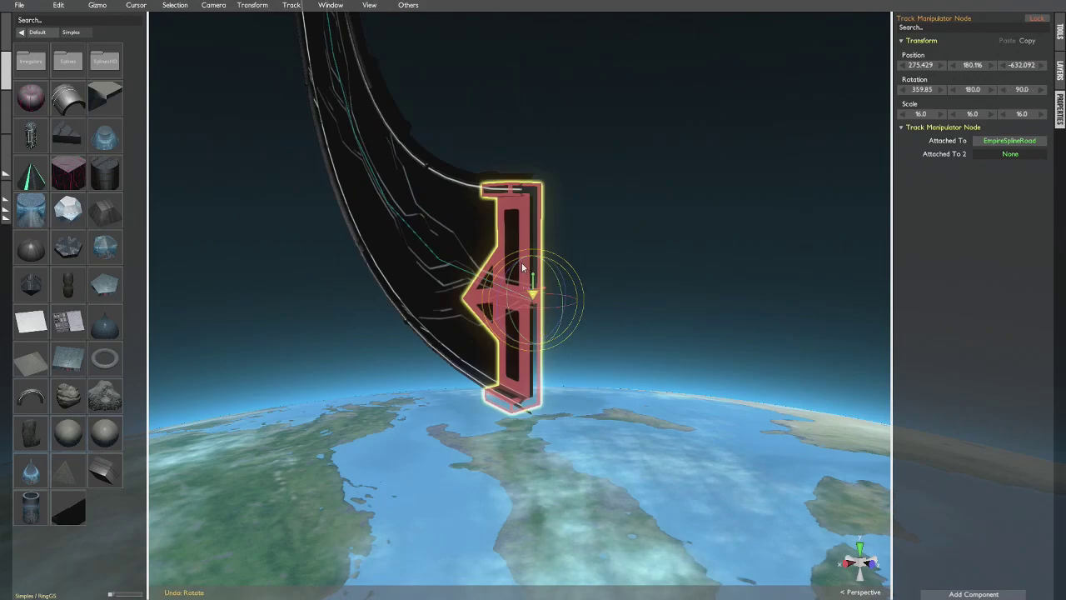
# - Try banking the end node around its local Z axis to a rotation of about 50 degrees
pyautogui.moveTo(515, 263)
pyautogui.mouseDown(button='middle')
pyautogui.moveTo(552, 237)
pyautogui.moveTo(517, 251)
pyautogui.mouseUp(button='middle')
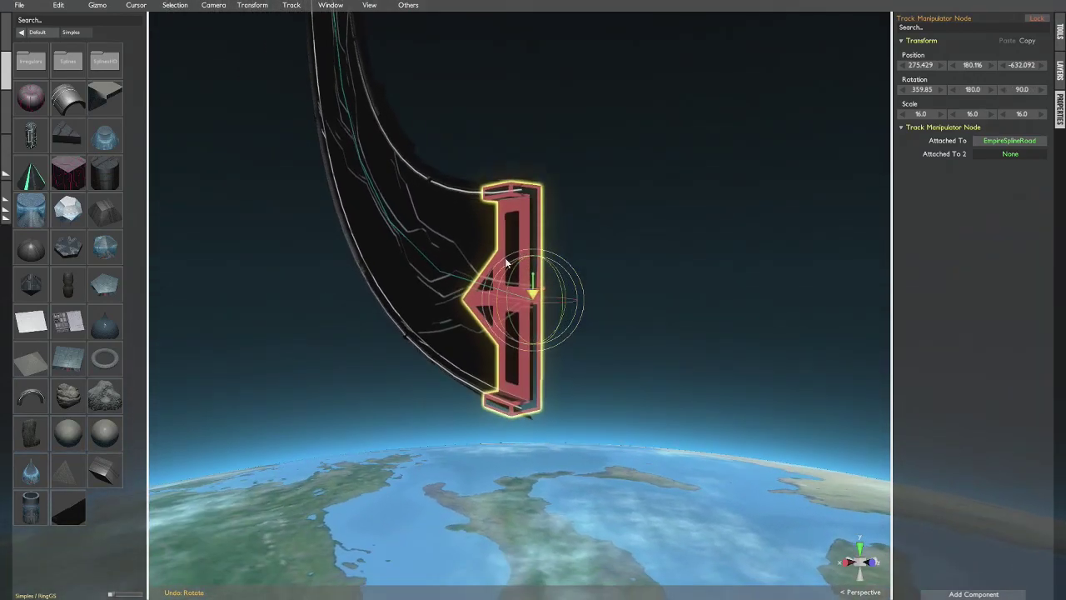
pyautogui.moveTo(505, 263); pyautogui.dragTo(587, 341)
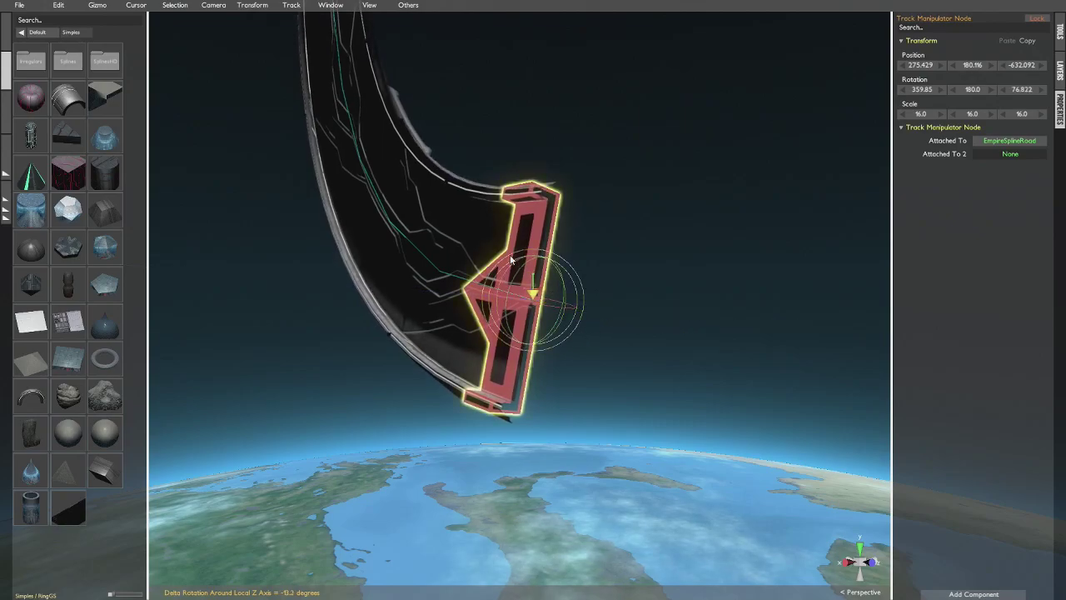
pyautogui.moveTo(507, 265); pyautogui.dragTo(516, 352)
pyautogui.press('w')
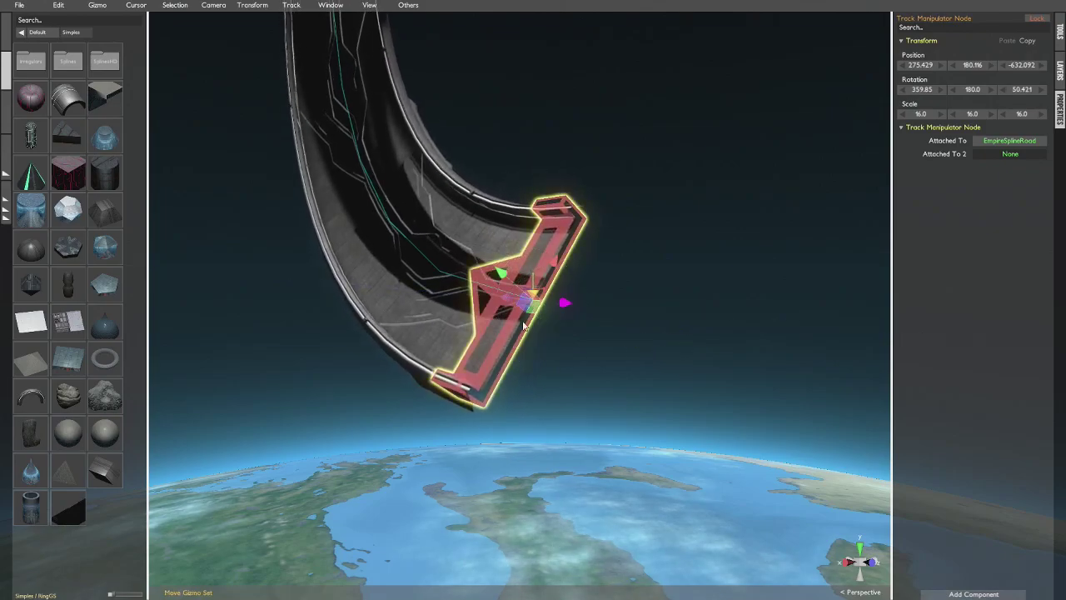
# - Try scaling the end node uniformly to about 17.2 and undo the scaling together with the banking rotations
pyautogui.moveTo(466, 308); pyautogui.dragTo(519, 300, button='middle')
pyautogui.press('r')
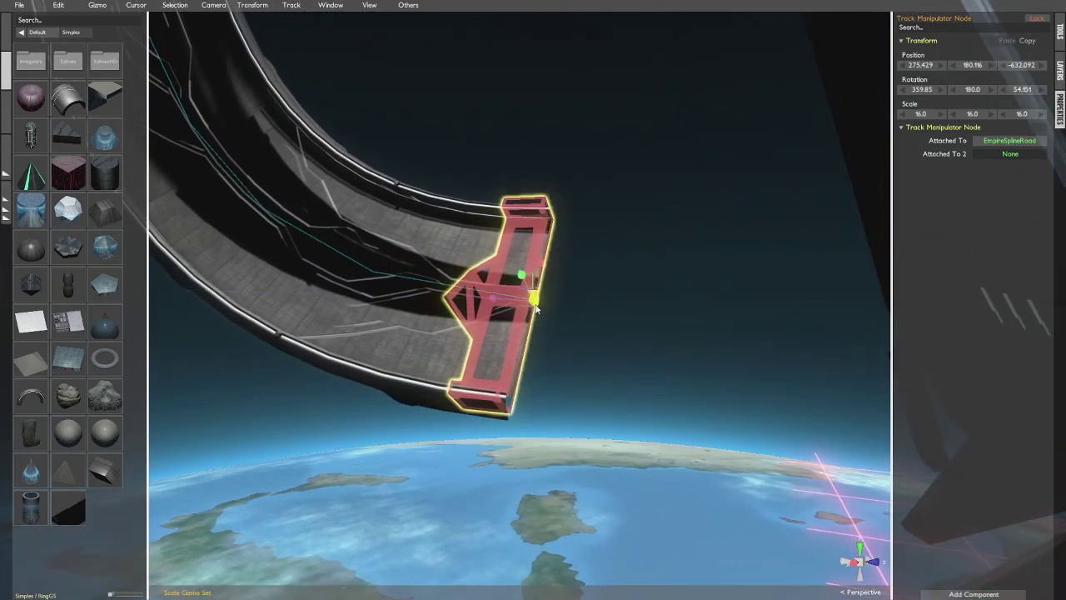
pyautogui.moveTo(537, 301); pyautogui.dragTo(544, 306)
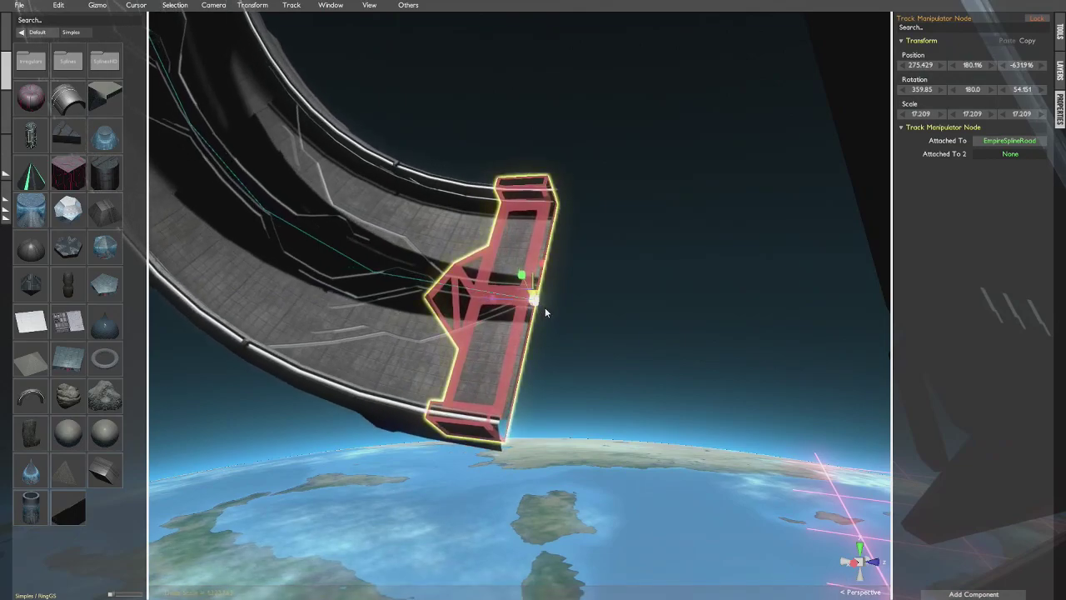
pyautogui.hotkey('ctrl', 'z')
pyautogui.hotkey('ctrl', 'z')
pyautogui.hotkey('ctrl', 'z')
# - Raise the curled road's end node along its local X axis to about Y 270 with the move gizmo
pyautogui.scroll(-5, 558, 299)
pyautogui.moveTo(557, 299)
pyautogui.mouseDown(button='middle')
pyautogui.moveTo(611, 306)
pyautogui.moveTo(551, 306)
pyautogui.mouseUp(button='middle')
pyautogui.press('w')
pyautogui.scroll(-5, 600, 306)
pyautogui.scroll(-4, 552, 305)
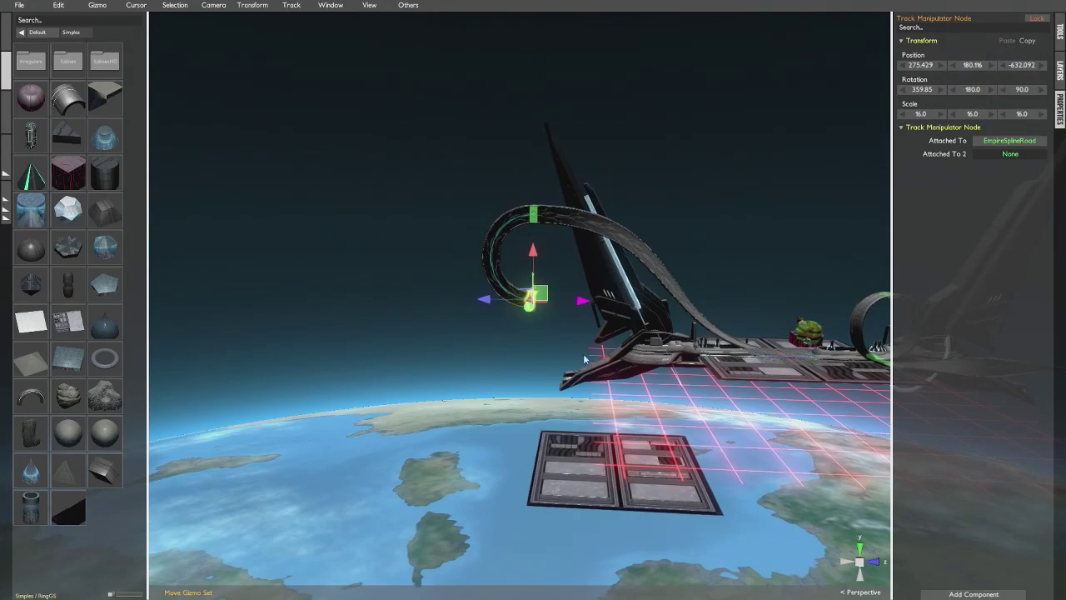
pyautogui.moveTo(580, 307); pyautogui.dragTo(587, 267, button='right')
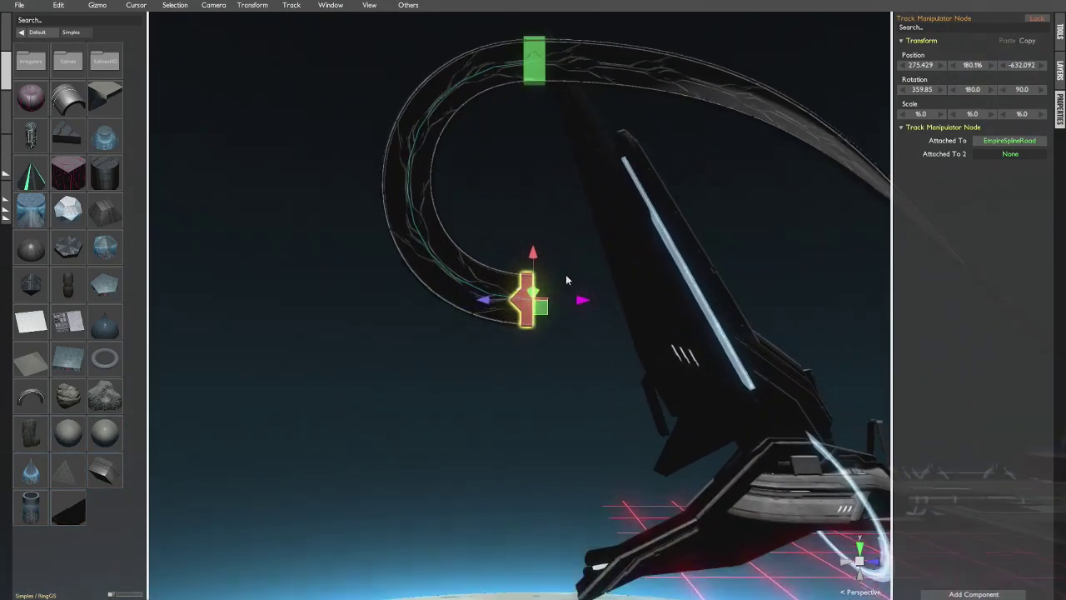
pyautogui.keyDown('alt'); pyautogui.moveTo(566, 276); pyautogui.dragTo(555, 317); pyautogui.keyUp('alt')
pyautogui.scroll(-3, 563, 304)
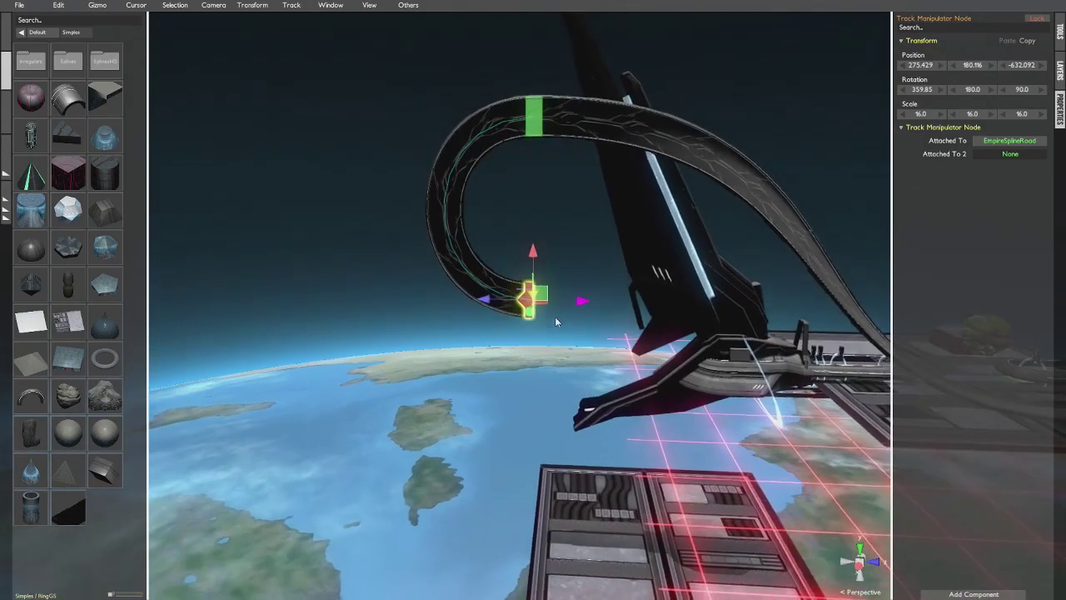
pyautogui.moveTo(556, 322); pyautogui.dragTo(547, 287, button='middle')
pyautogui.moveTo(534, 260); pyautogui.dragTo(535, 133)
# - In the orthographic side view, extend the road into an S-curve with its end node at about Y 170, Z -631, rolled to 270 degrees
pyautogui.press('KP_1')
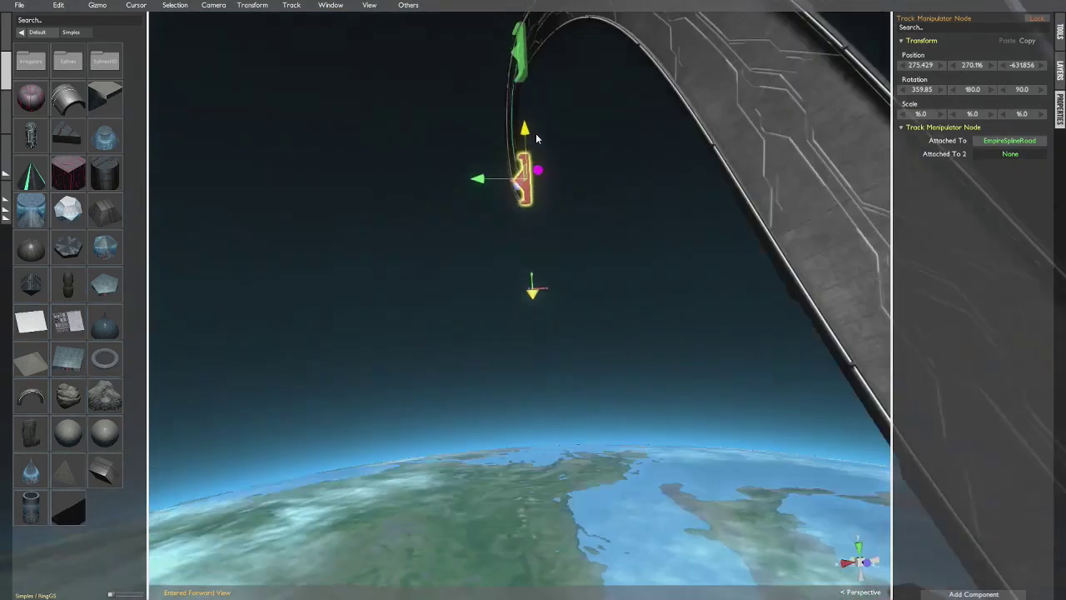
pyautogui.press('KP_3')
pyautogui.press('KP_5')
pyautogui.moveTo(571, 104); pyautogui.dragTo(579, 201, button='middle')
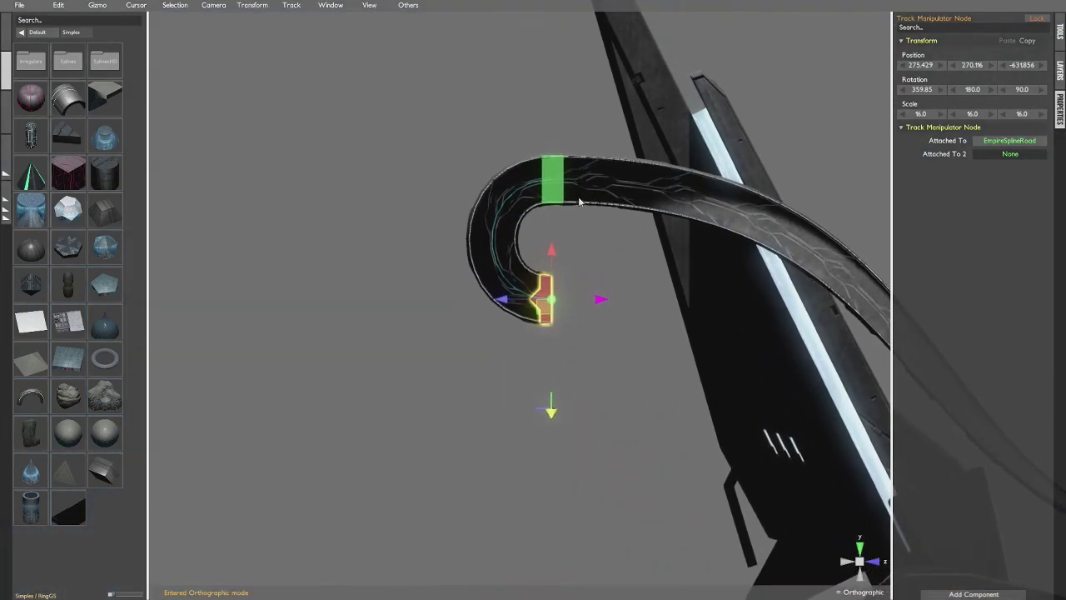
pyautogui.moveTo(505, 301); pyautogui.dragTo(503, 301)
pyautogui.press('e')
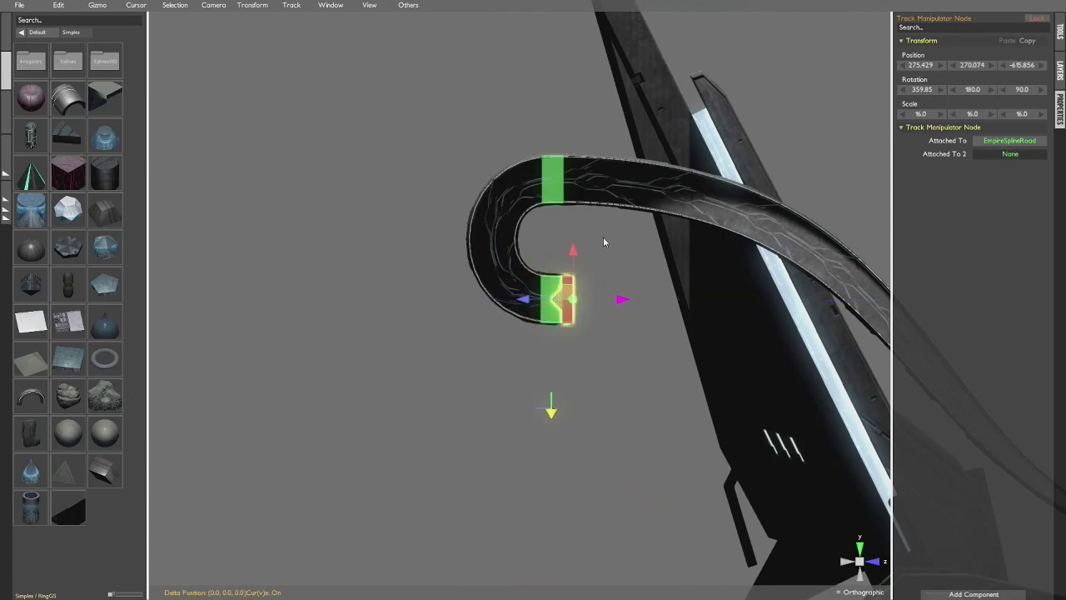
pyautogui.moveTo(623, 299); pyautogui.dragTo(573, 483)
pyautogui.press('w')
pyautogui.moveTo(623, 434); pyautogui.dragTo(601, 433)
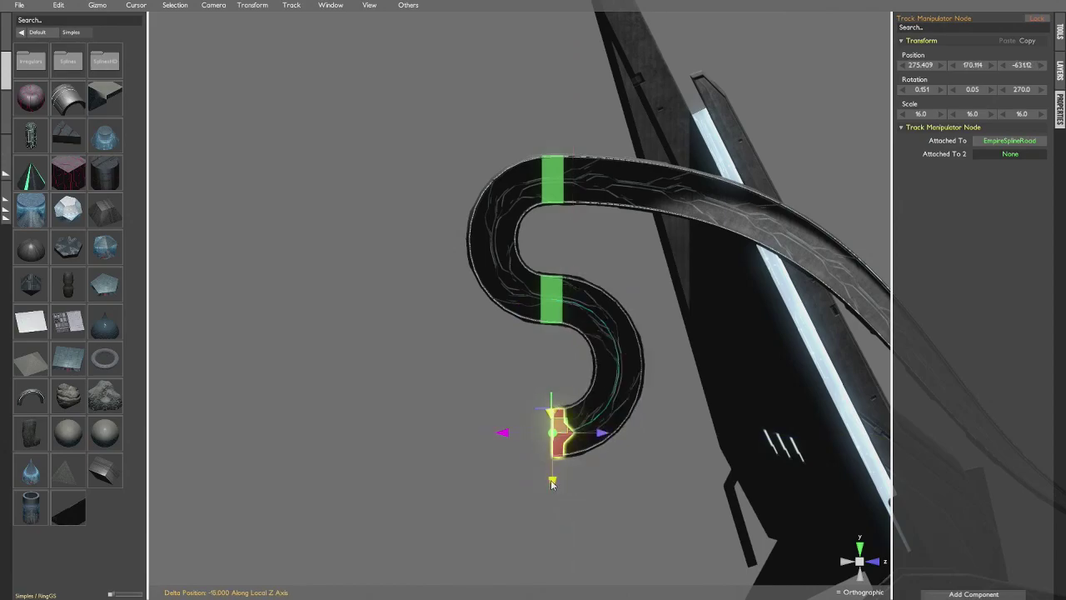
pyautogui.moveTo(582, 346); pyautogui.dragTo(580, 329, button='middle')
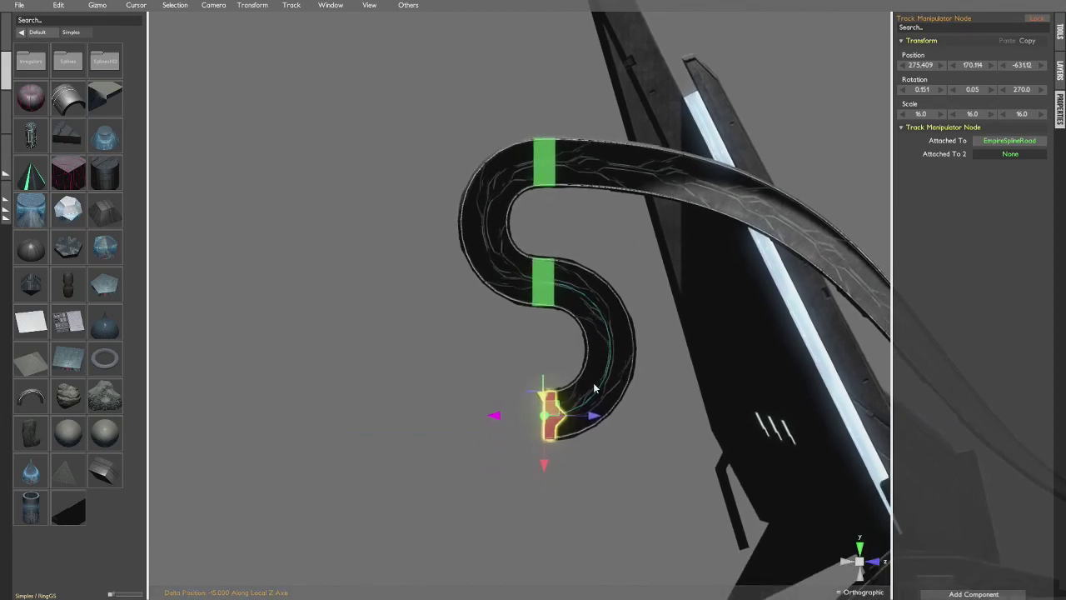
# - Select both curved segments of the S-curve road, try pasting a copy of them, and undo it
pyautogui.click(501, 254)
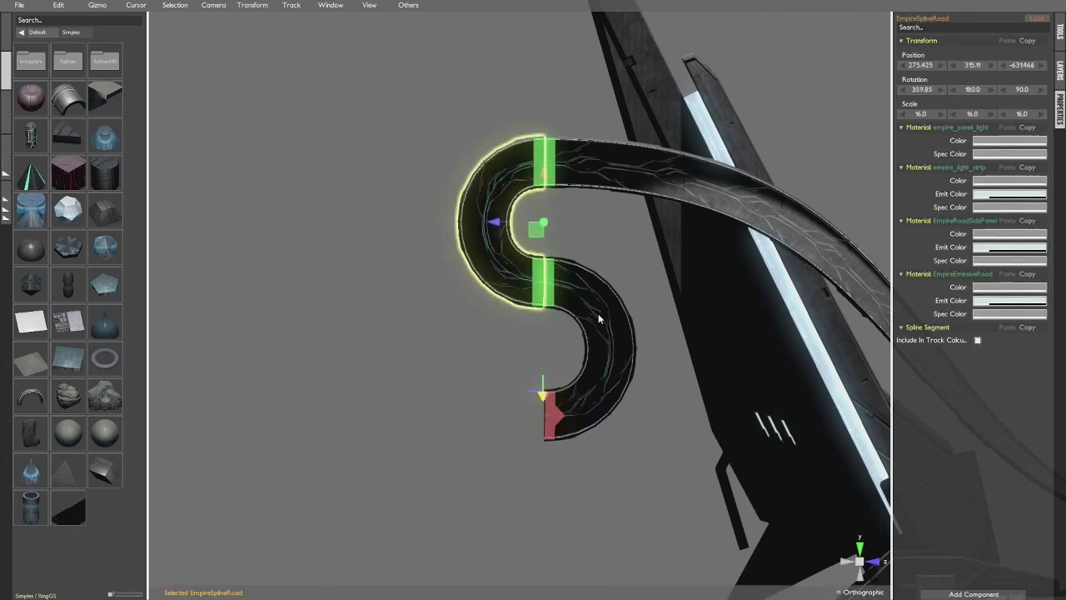
pyautogui.keyDown('ctrl'); pyautogui.click(599, 316); pyautogui.keyUp('ctrl')
pyautogui.scroll(-2, 594, 283)
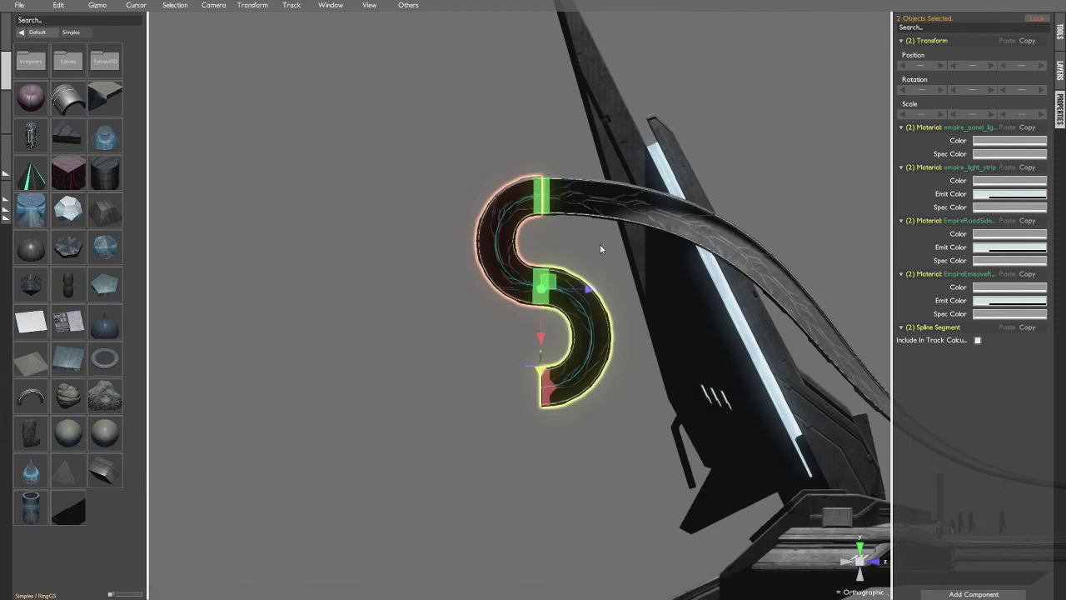
pyautogui.hotkey('ctrl', 'v')
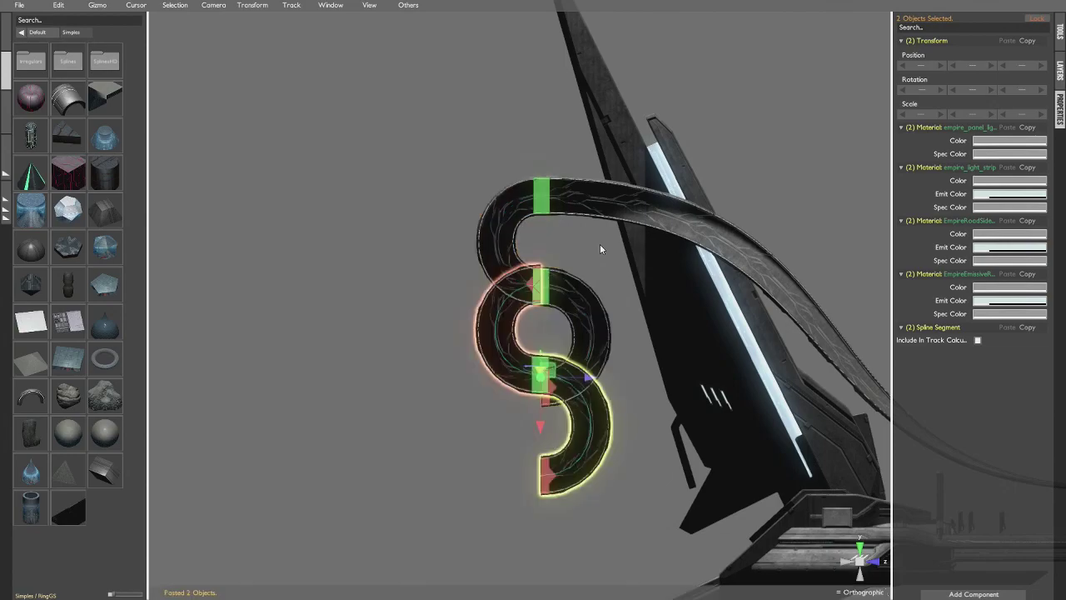
pyautogui.hotkey('ctrl', 'z')
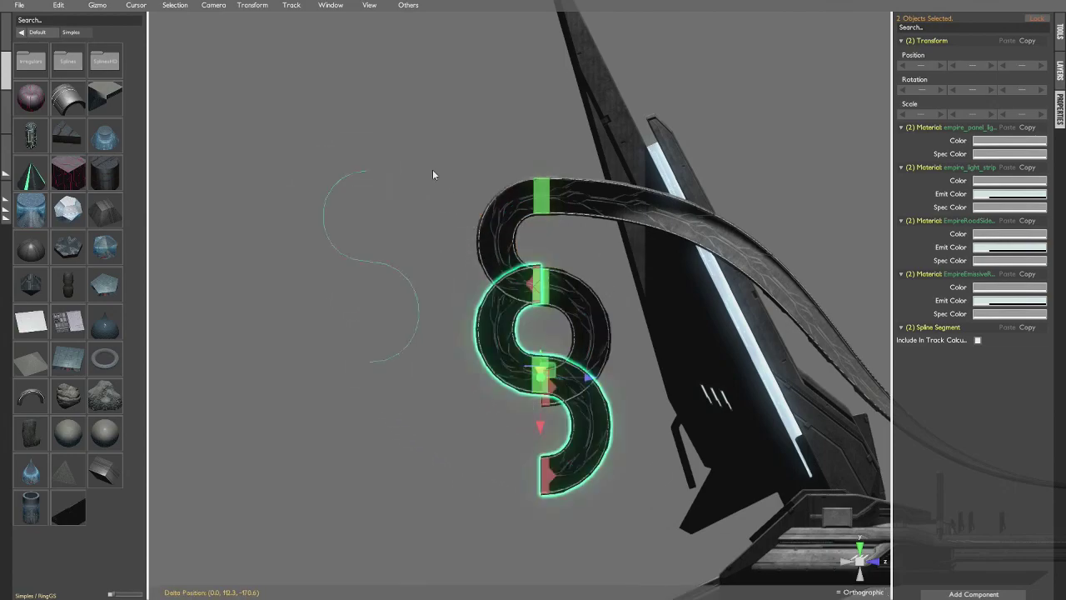
# - Duplicate the two S-curve segments together and place the copy 190 units down along the global Y axis
pyautogui.click(488, 234)
pyautogui.keyDown('shift'); pyautogui.click(605, 289); pyautogui.keyUp('shift')
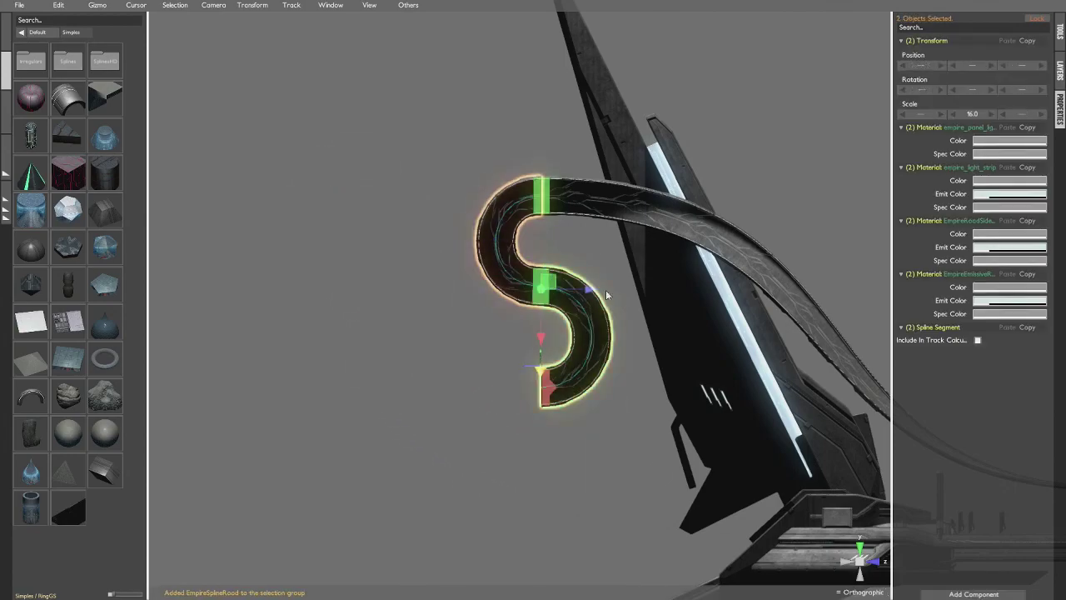
pyautogui.hotkey('ctrl', 'd')
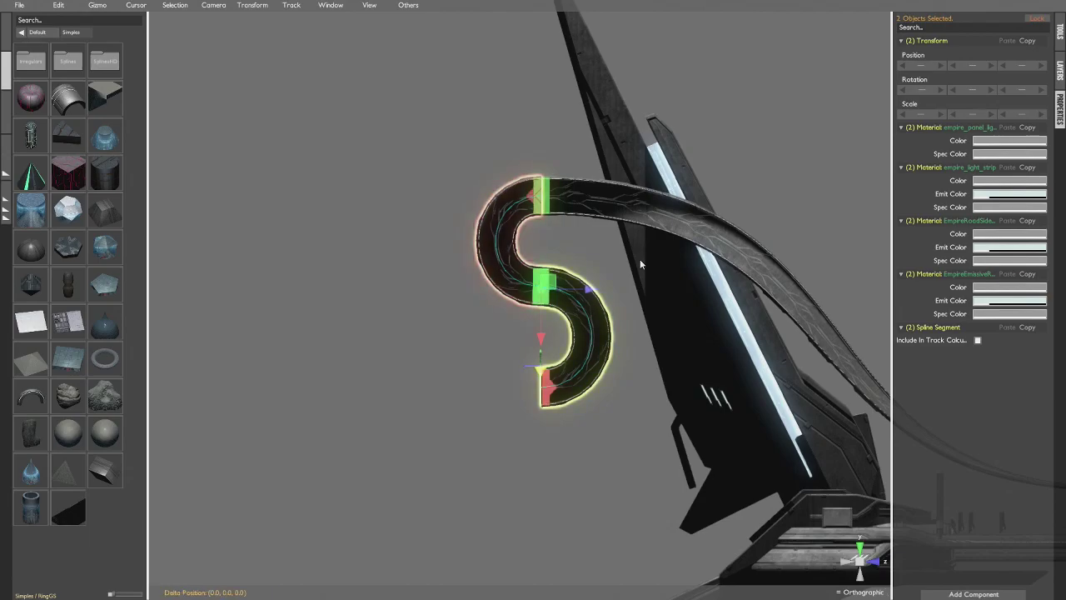
pyautogui.hotkey('ctrl', 'z')
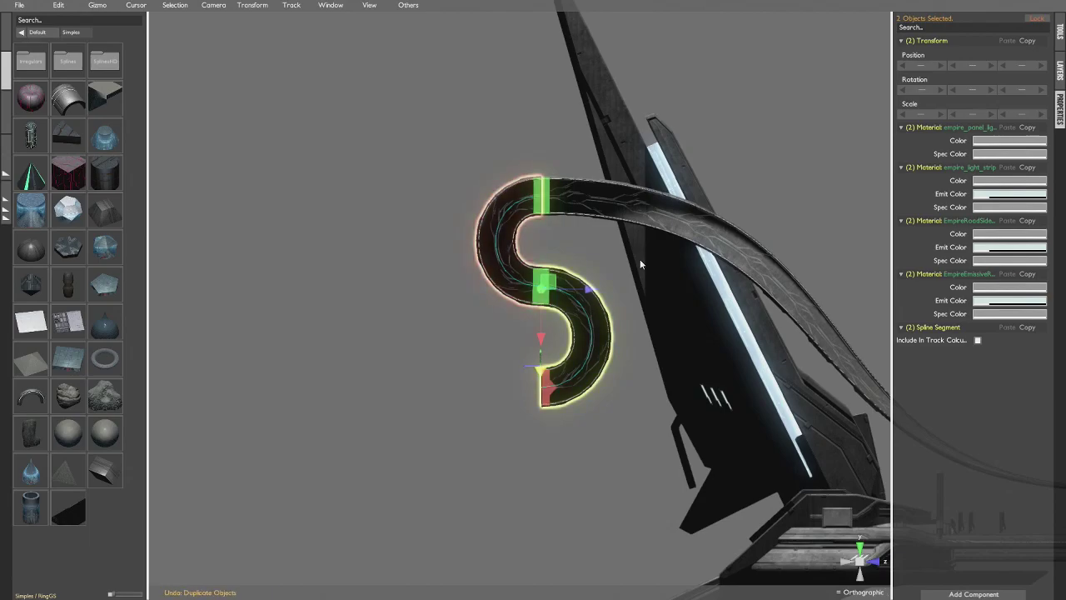
pyautogui.hotkey('ctrl', 'd')
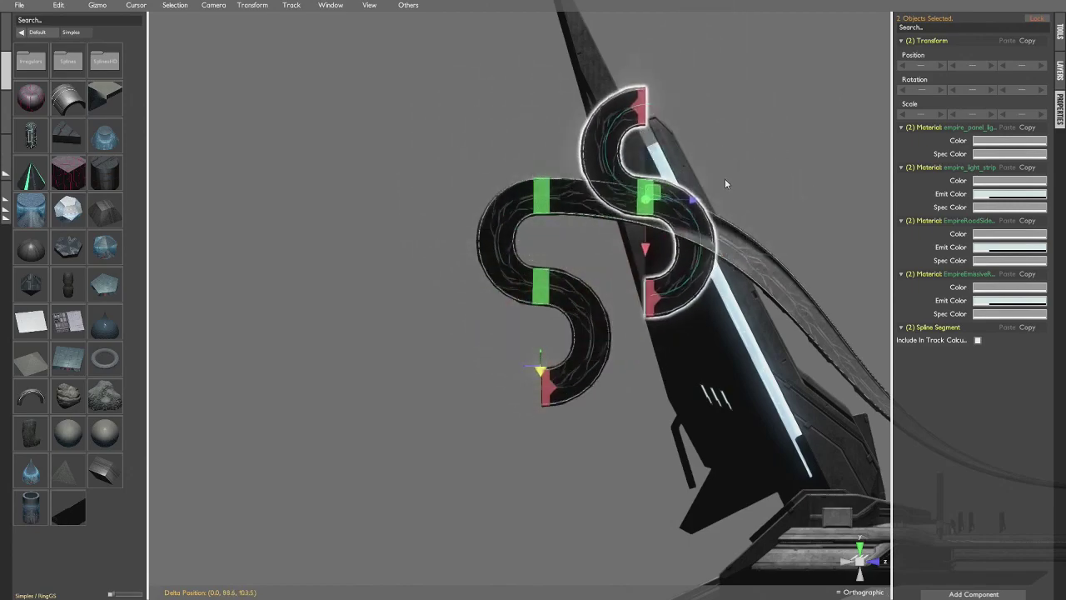
pyautogui.press('x')
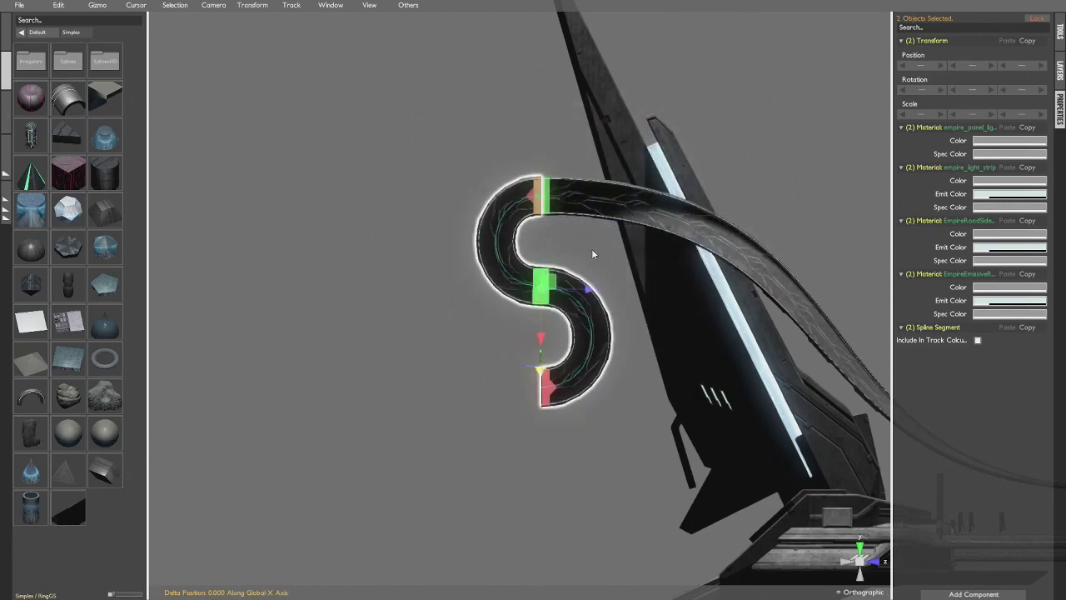
pyautogui.press('z')
pyautogui.press('y')
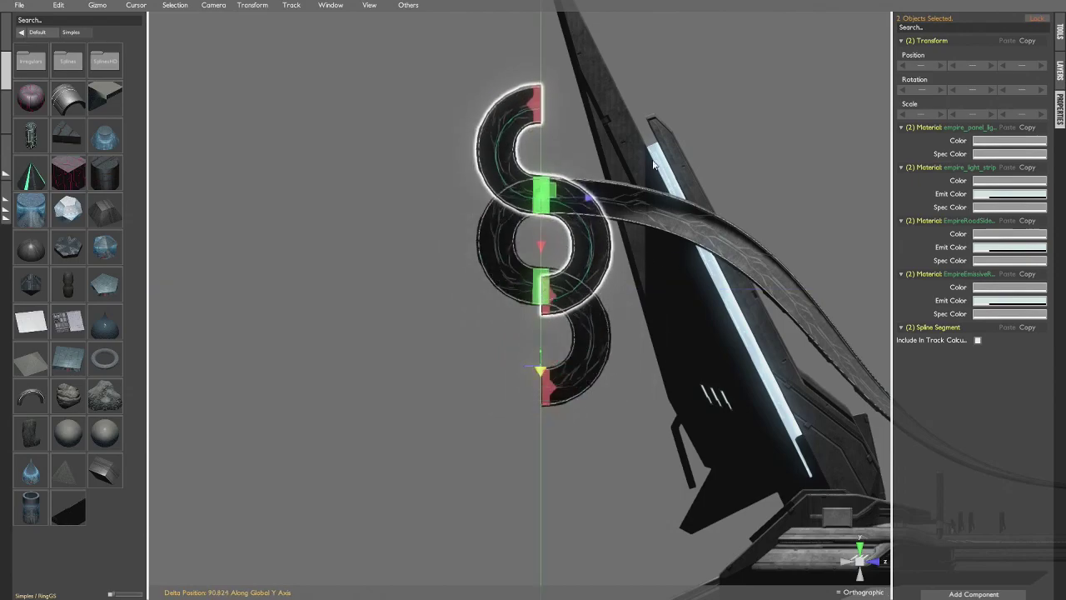
pyautogui.click(640, 452)
# - Duplicate the copied S-curve pair once more, offset another -190 along the global Y axis, continuing the snaking road
pyautogui.moveTo(634, 445); pyautogui.dragTo(634, 210, button='middle')
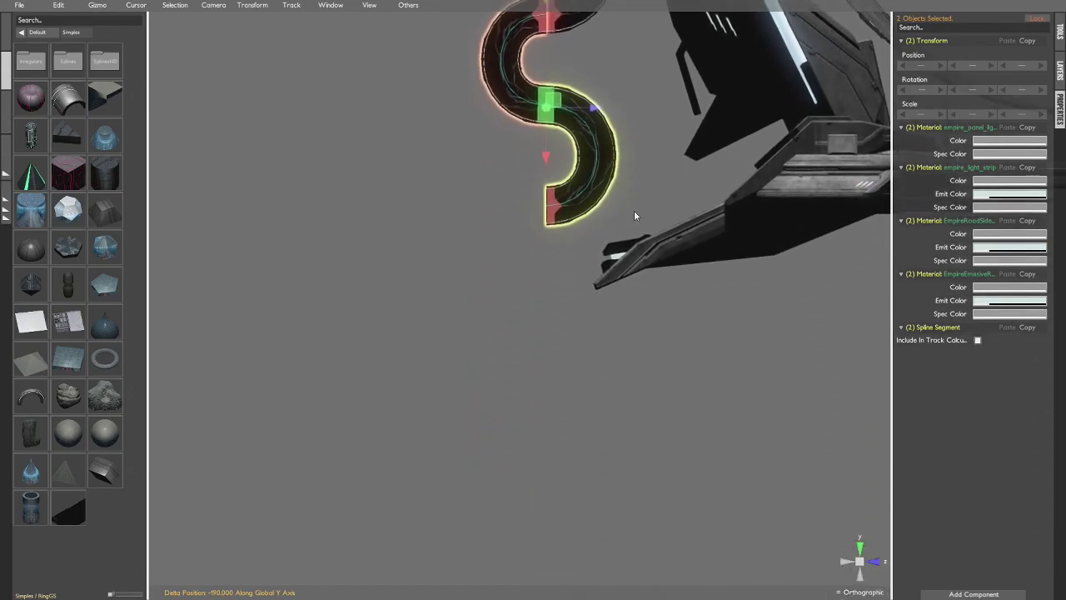
pyautogui.hotkey('shift', 'd')
pyautogui.press('z')
pyautogui.press('y')
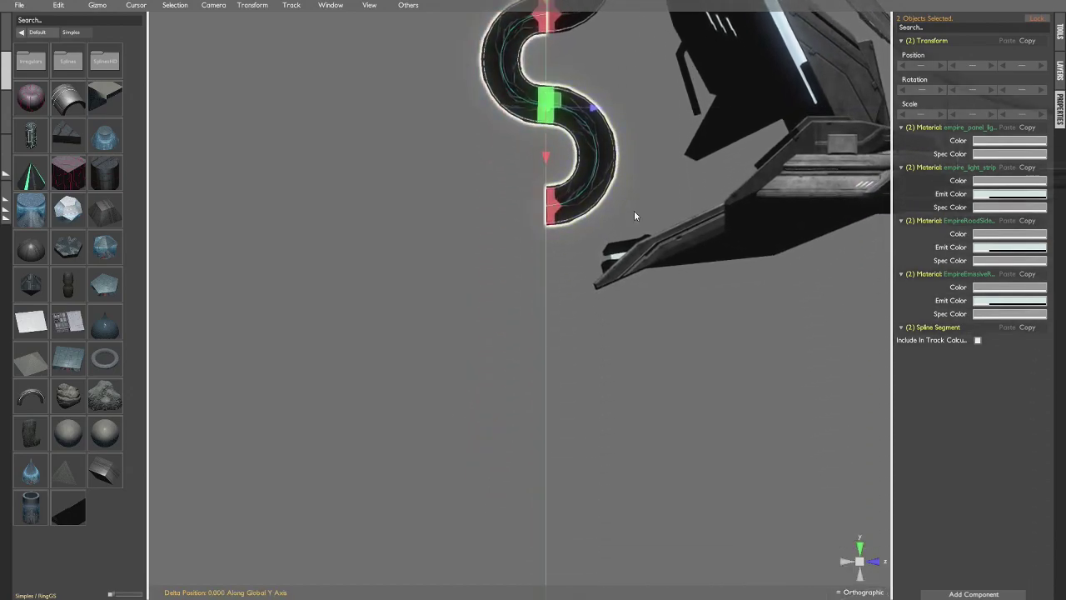
pyautogui.click(624, 405)
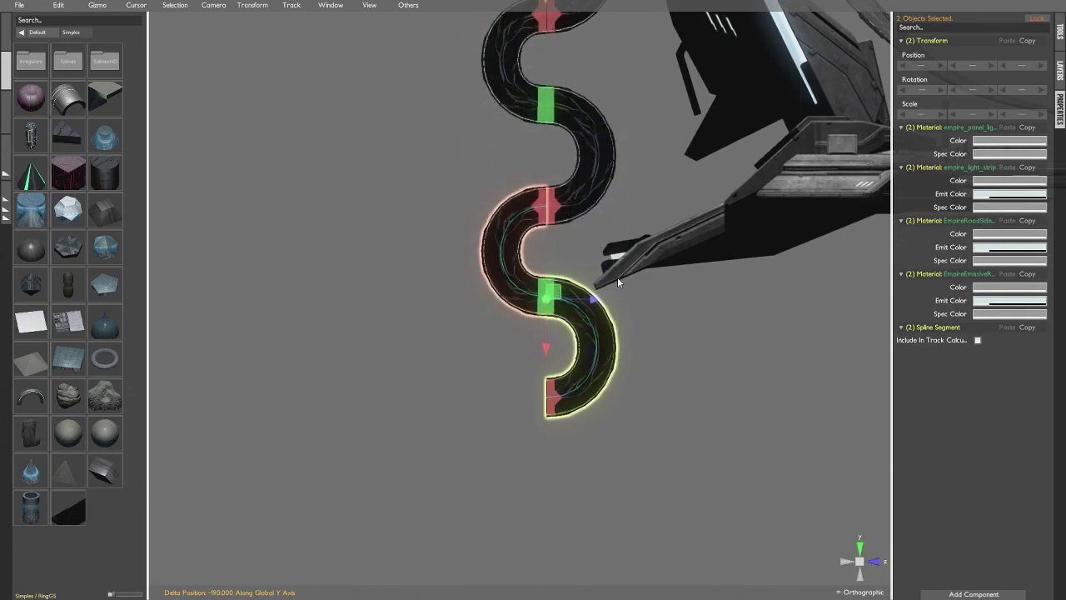
# - Clear the selection and switch from the orthographic side view to an angled perspective view of the loop
pyautogui.press('a')
pyautogui.moveTo(572, 125); pyautogui.dragTo(587, 390, button='middle')
pyautogui.moveTo(712, 333); pyautogui.dragTo(801, 375, button='middle')
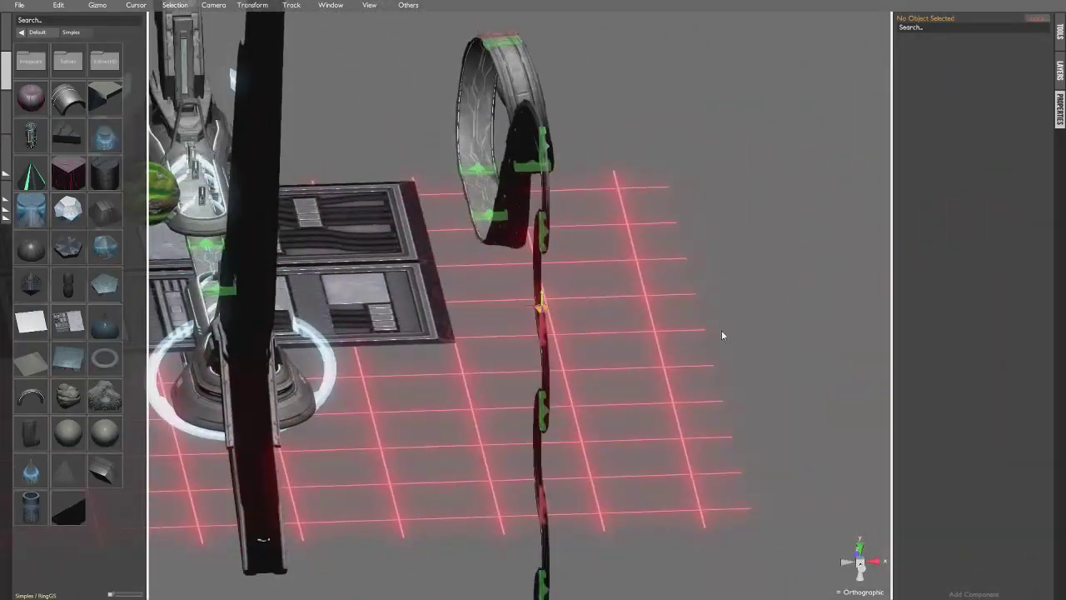
pyautogui.scroll(-1, 718, 329)
pyautogui.press('KP_5')
pyautogui.moveTo(495, 241); pyautogui.dragTo(635, 363, button='middle')
pyautogui.scroll(3, 635, 363)
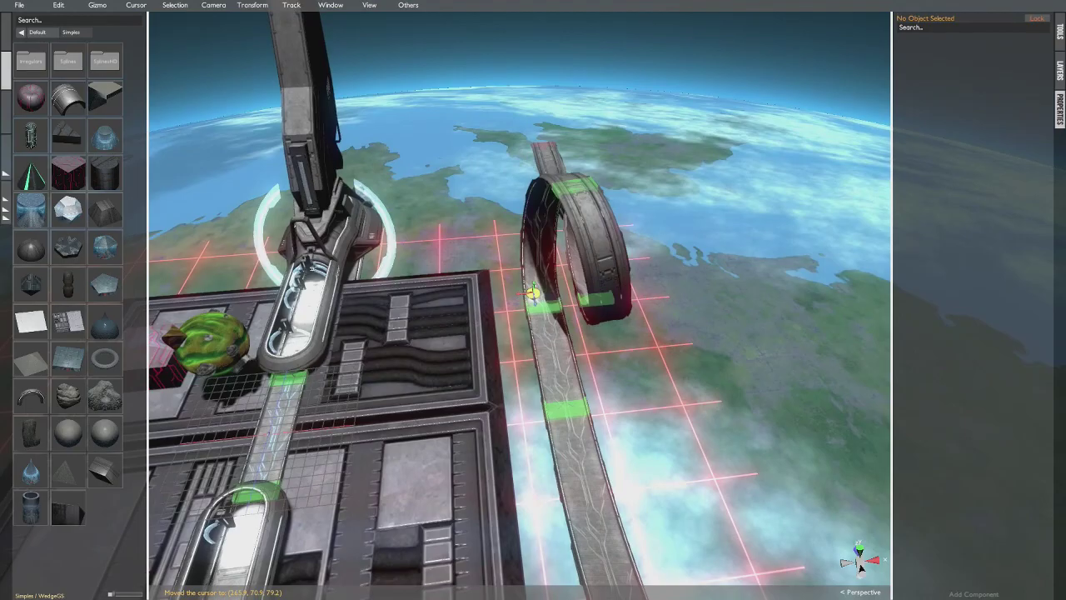
# - Duplicate the straight road segment at the loop's base and move the copy 240 units along its local X axis
pyautogui.moveTo(503, 310); pyautogui.dragTo(483, 274, button='middle')
pyautogui.moveTo(575, 211); pyautogui.dragTo(534, 343, button='middle')
pyautogui.click(534, 343)
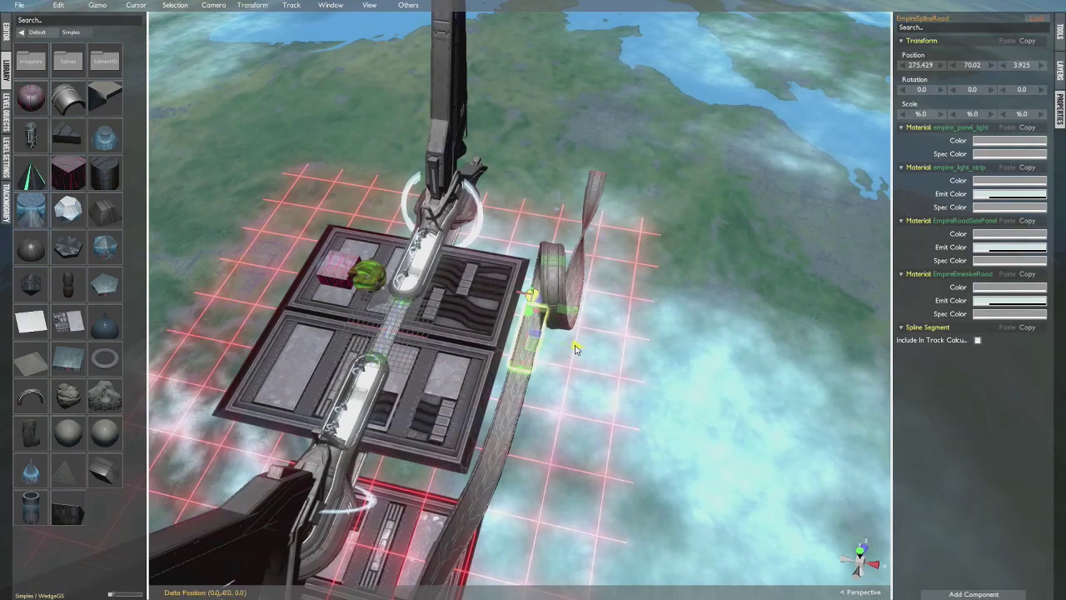
pyautogui.moveTo(573, 348); pyautogui.dragTo(666, 357)
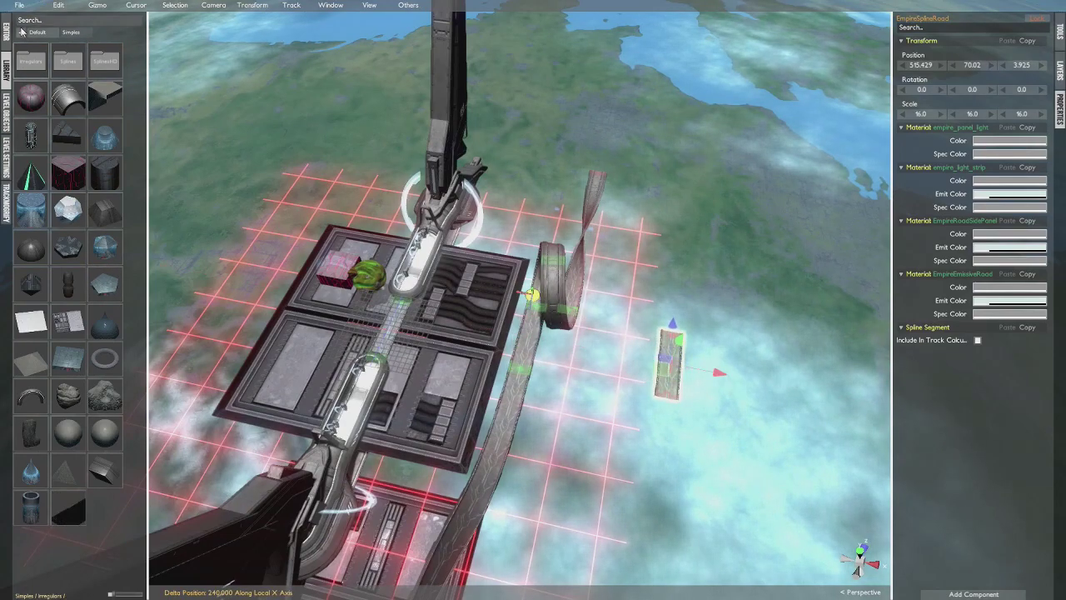
# - Leave the Simples folder, search the object library for "road", and browse the road pieces
pyautogui.click(21, 32)
pyautogui.click(48, 24)
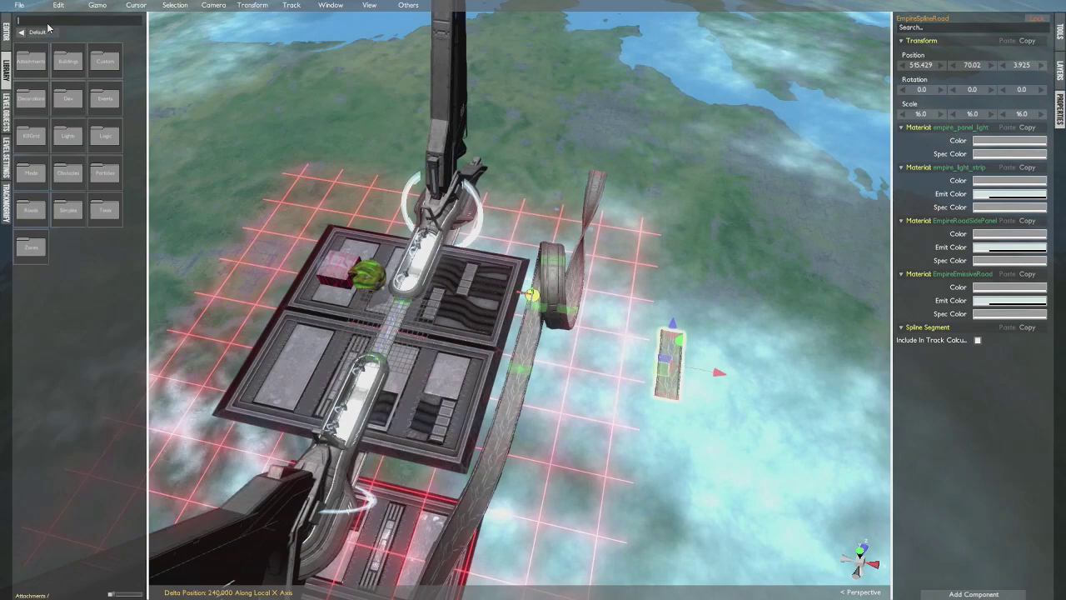
pyautogui.write('road')
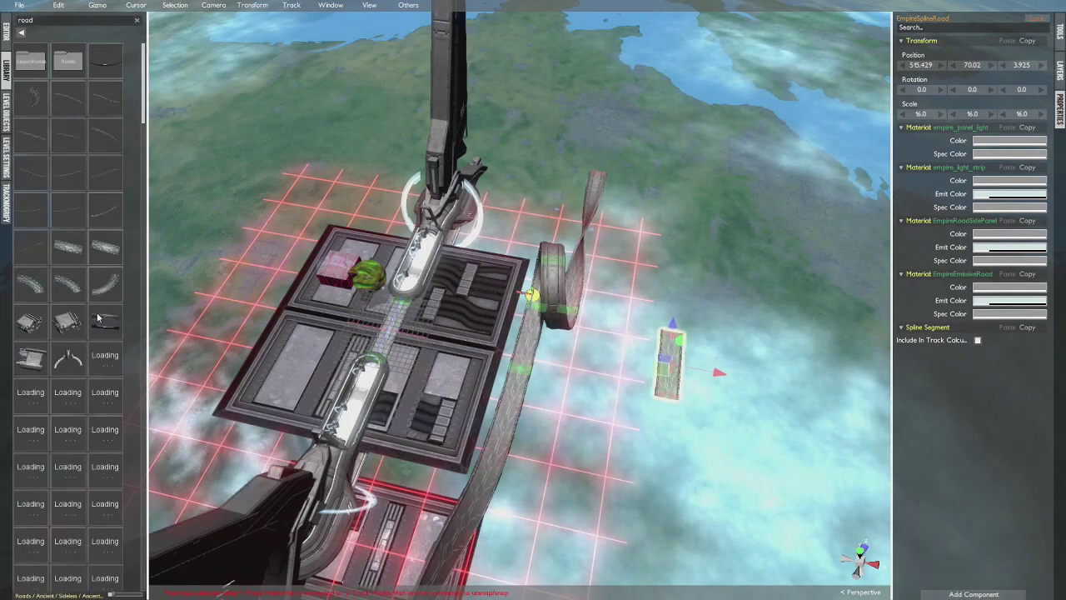
pyautogui.scroll(-5, 95, 378)
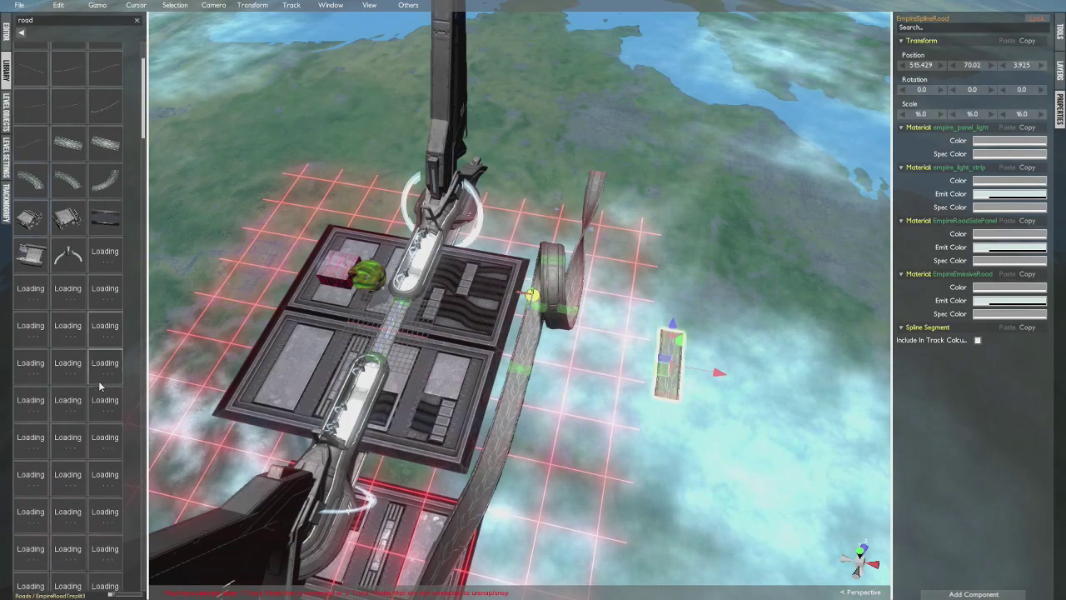
pyautogui.scroll(-1, 95, 379)
# - Extend the duplicated straight road from its end node with a short straight piece ending at Z 83.925
pyautogui.press('f')
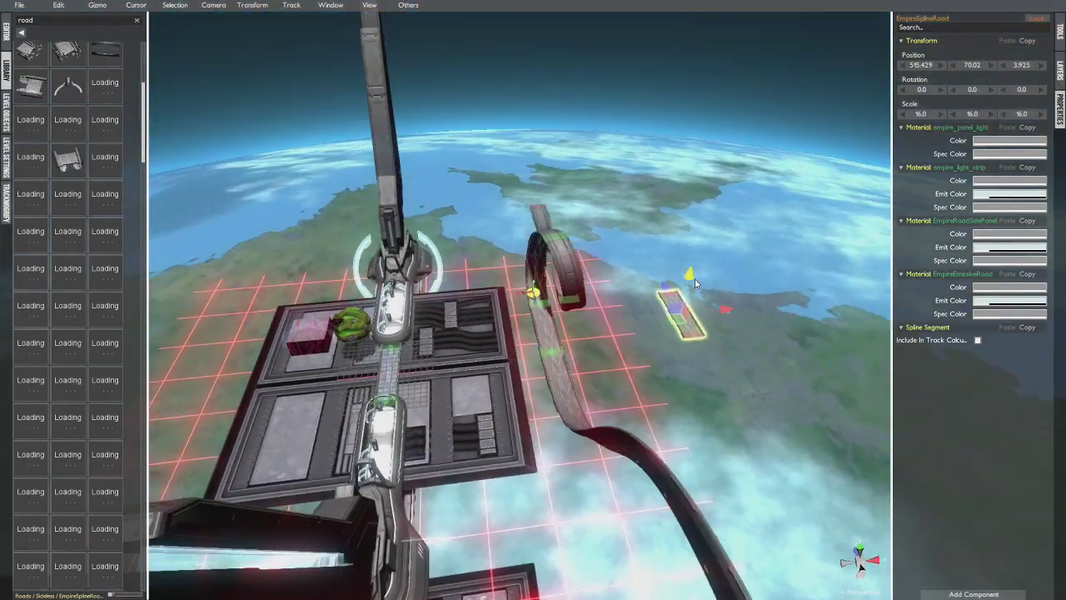
pyautogui.keyDown('alt'); pyautogui.moveTo(631, 270); pyautogui.dragTo(598, 313); pyautogui.keyUp('alt')
pyautogui.scroll(-4, 445, 276)
pyautogui.click(614, 298)
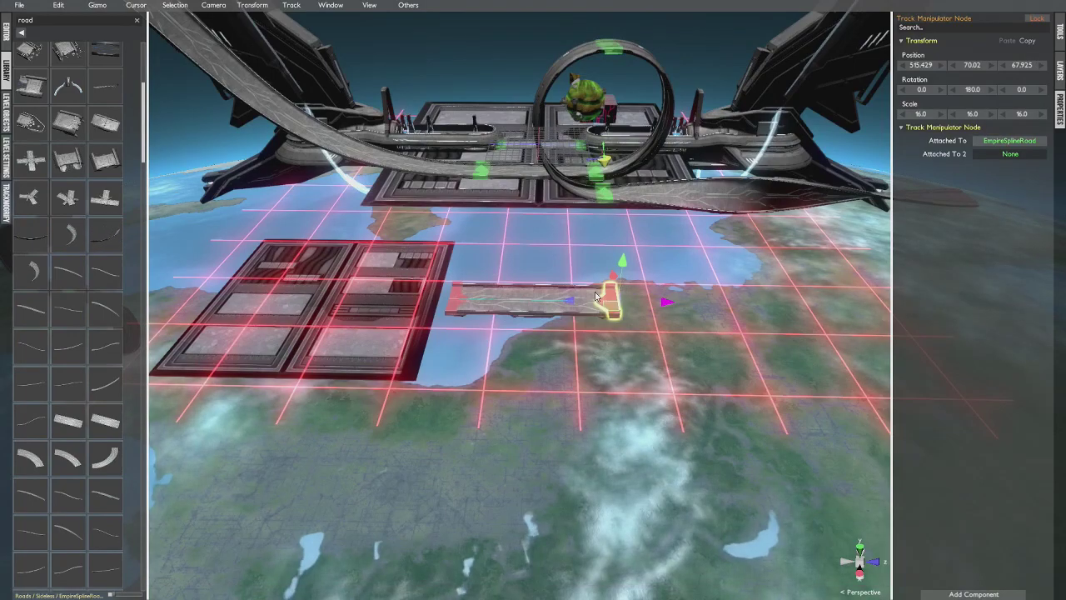
pyautogui.moveTo(595, 295); pyautogui.dragTo(680, 169)
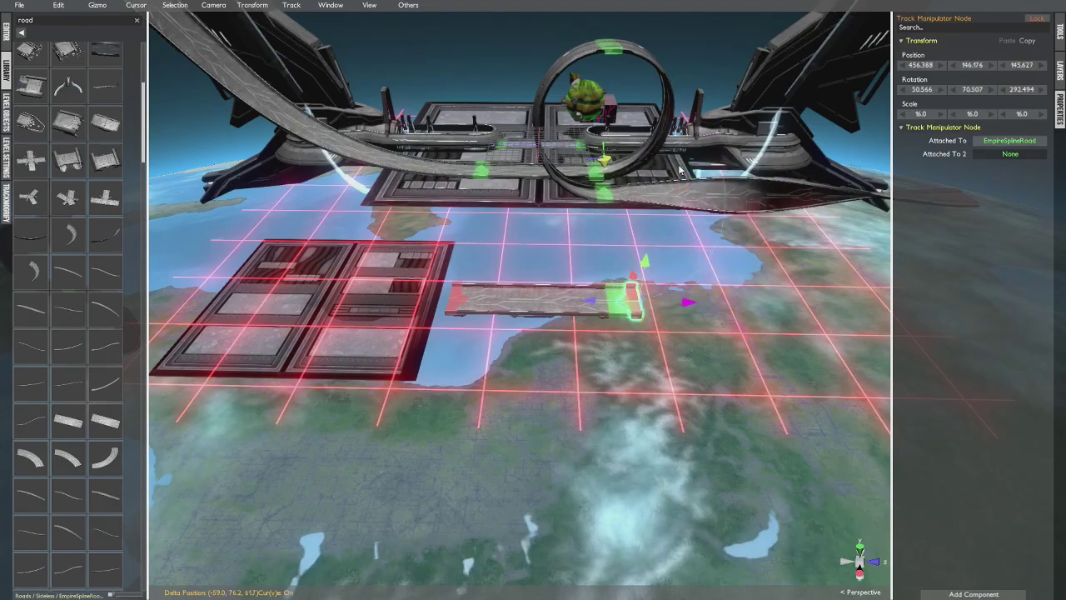
# - In the orthographic right view, rotate the new end node upside down to a Z rotation of 180 degrees
pyautogui.moveTo(675, 304); pyautogui.dragTo(597, 279, button='middle')
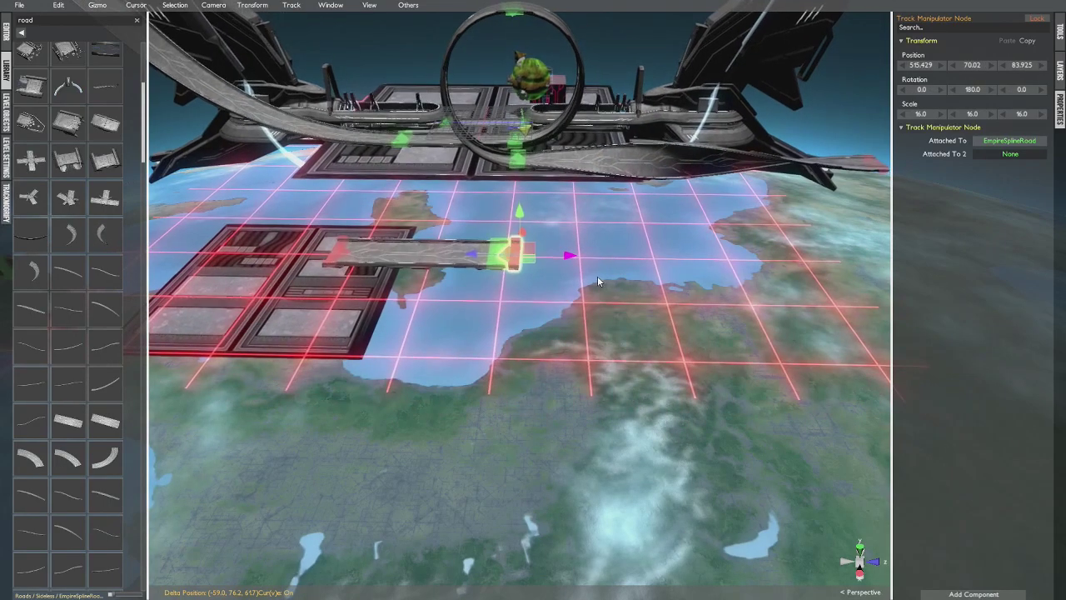
pyautogui.moveTo(597, 278); pyautogui.dragTo(591, 227, button='right')
pyautogui.press('KP_1')
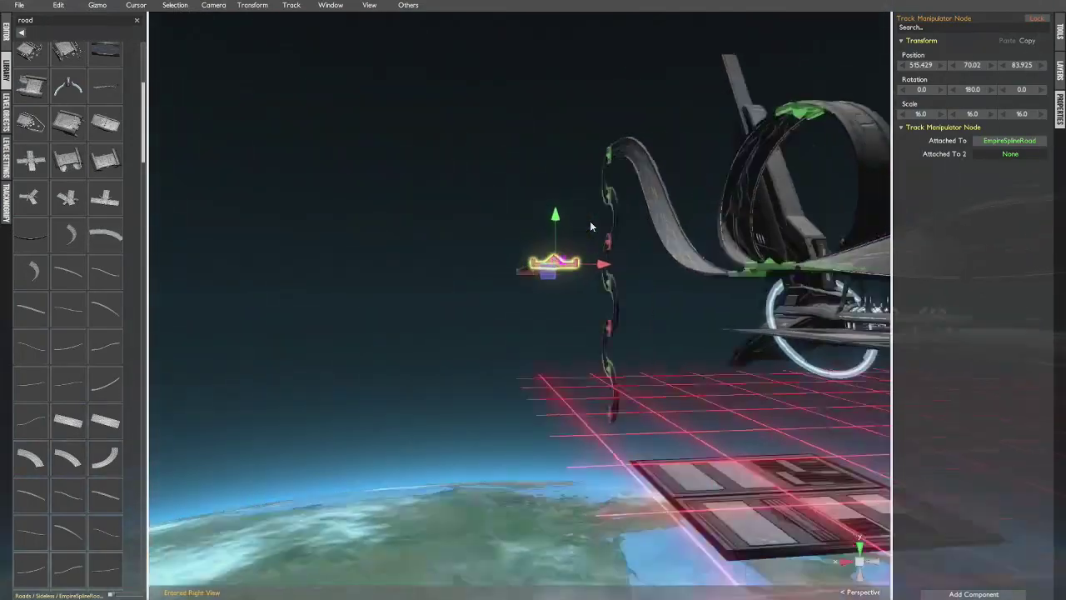
pyautogui.press('KP_3')
pyautogui.press('KP_5')
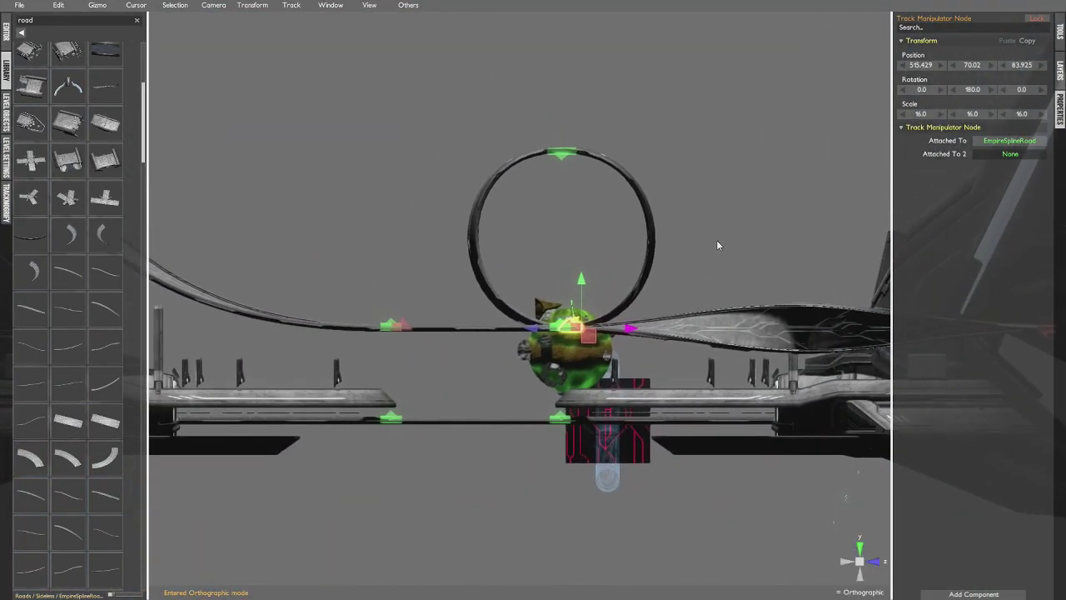
pyautogui.press('e')
pyautogui.moveTo(622, 295); pyautogui.dragTo(508, 397)
# - Move the inverted end node to Y 290.02, Z 63.925 so the road forms a large half loop
pyautogui.press('w')
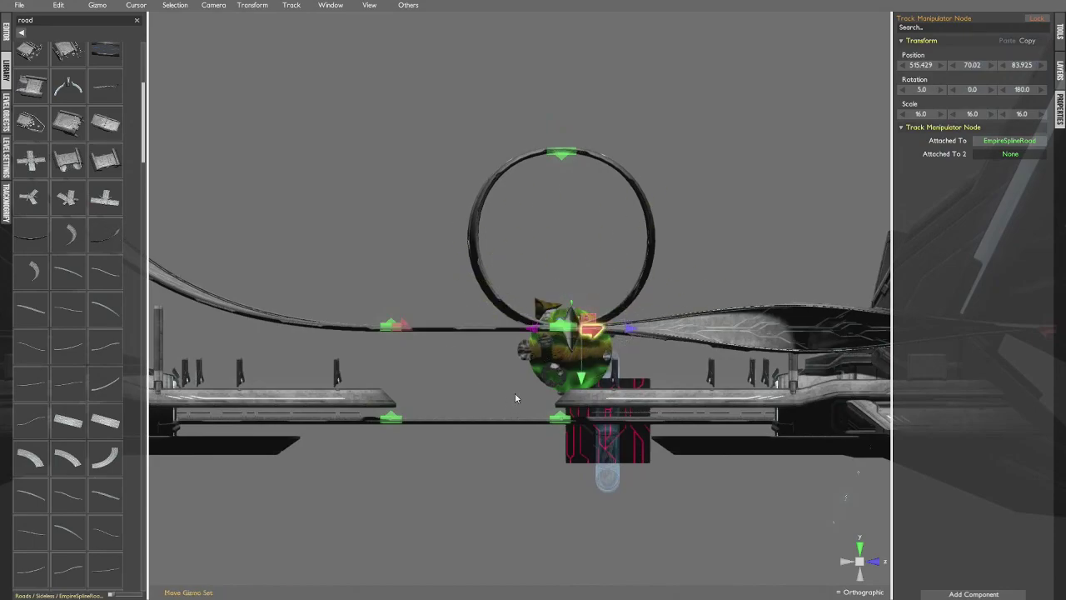
pyautogui.moveTo(581, 377); pyautogui.dragTo(565, 200)
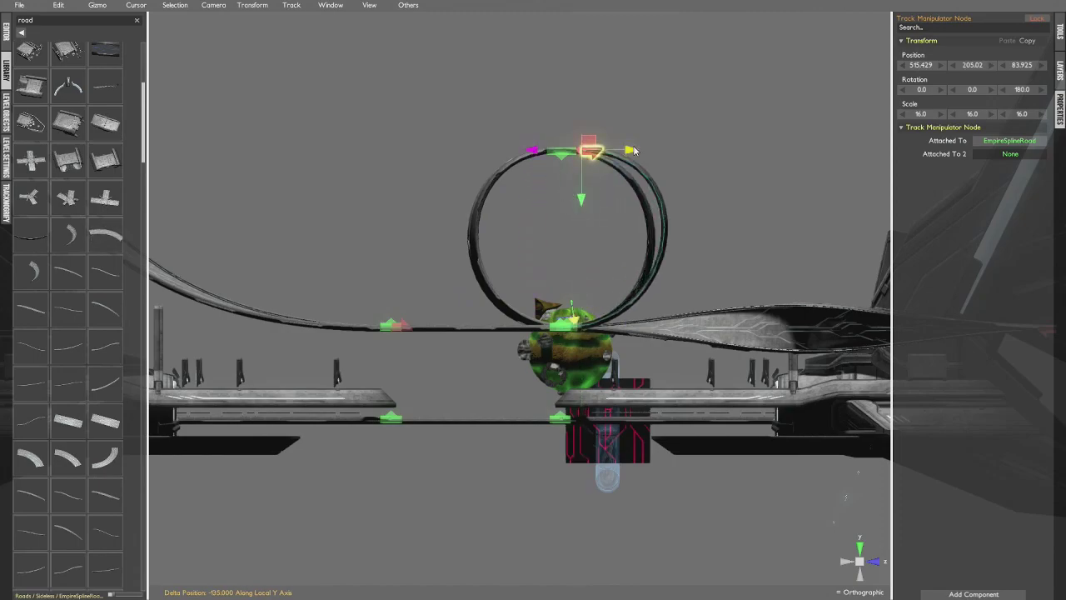
pyautogui.moveTo(630, 151); pyautogui.dragTo(605, 149)
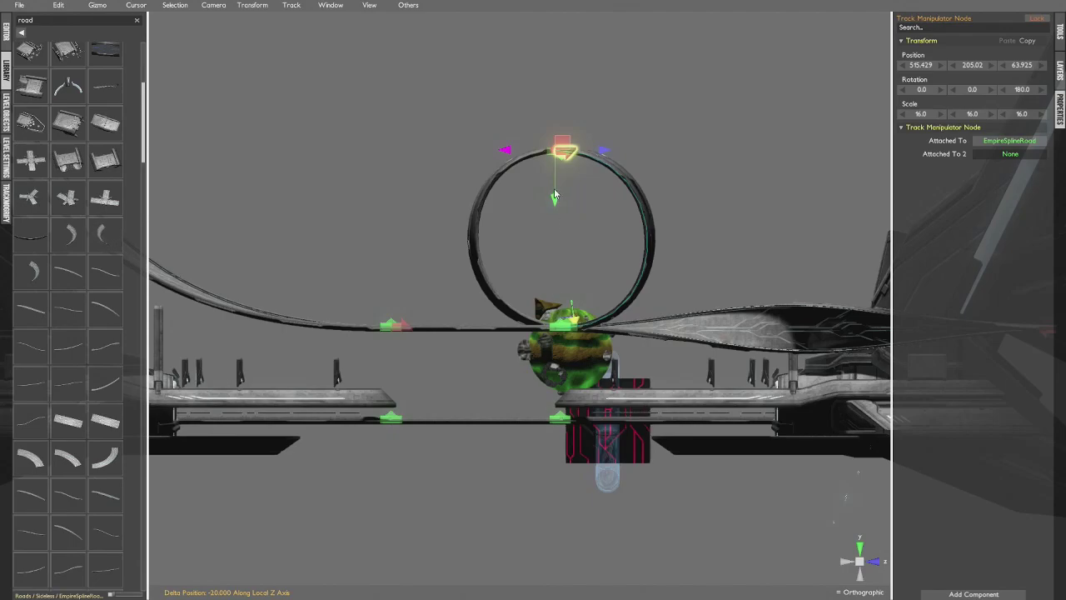
pyautogui.moveTo(556, 205); pyautogui.dragTo(540, 91)
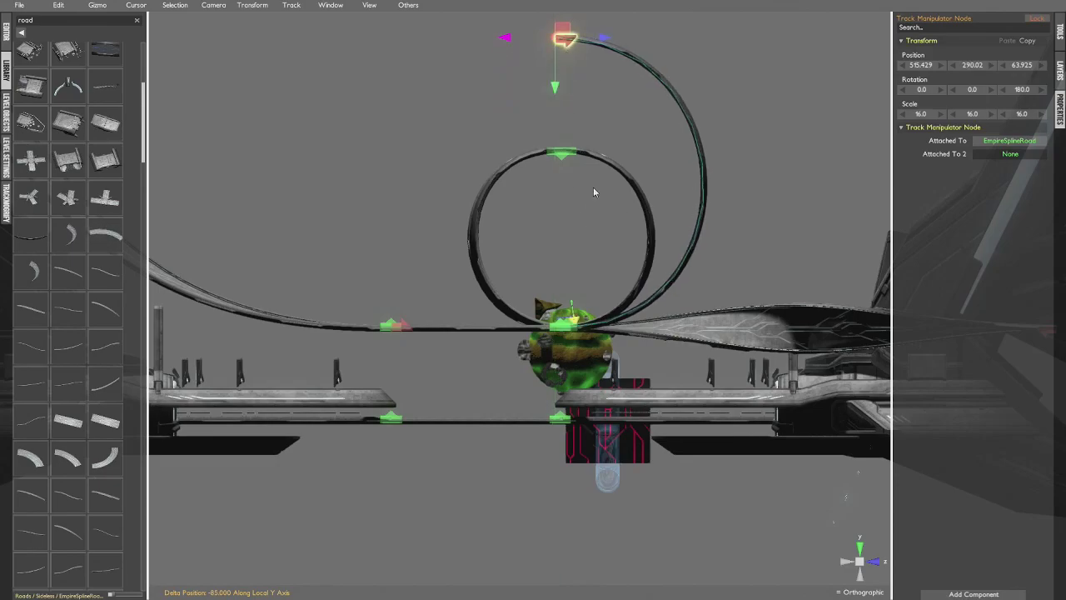
# - Try raising the half loop's end node to Y 560.02 along its local Y axis and undo the move
pyautogui.scroll(-3, 601, 194)
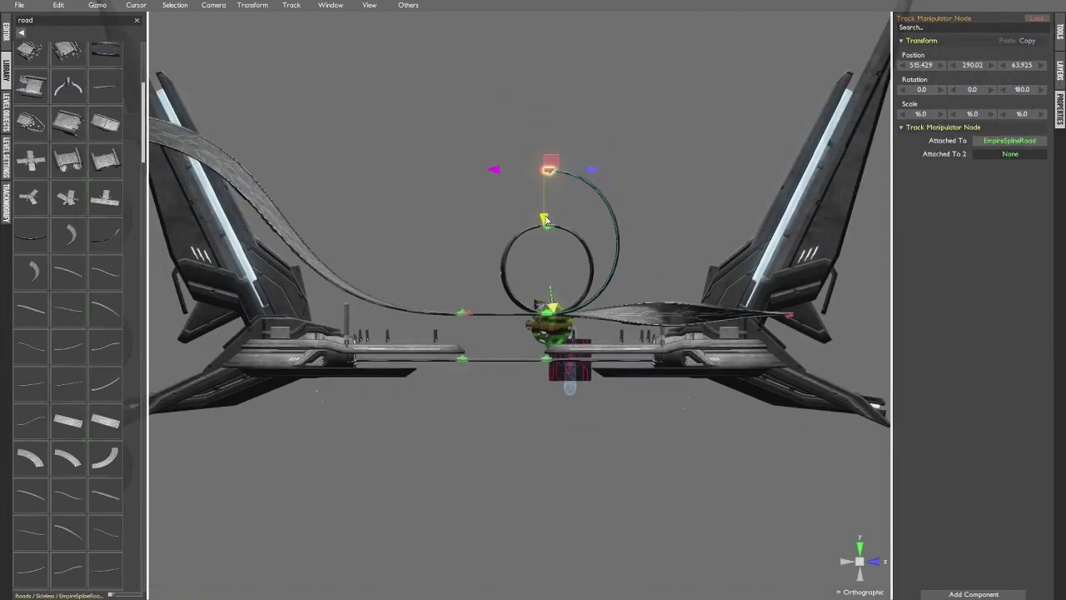
pyautogui.moveTo(544, 219); pyautogui.dragTo(540, 67)
pyautogui.hotkey('ctrl', 'z')
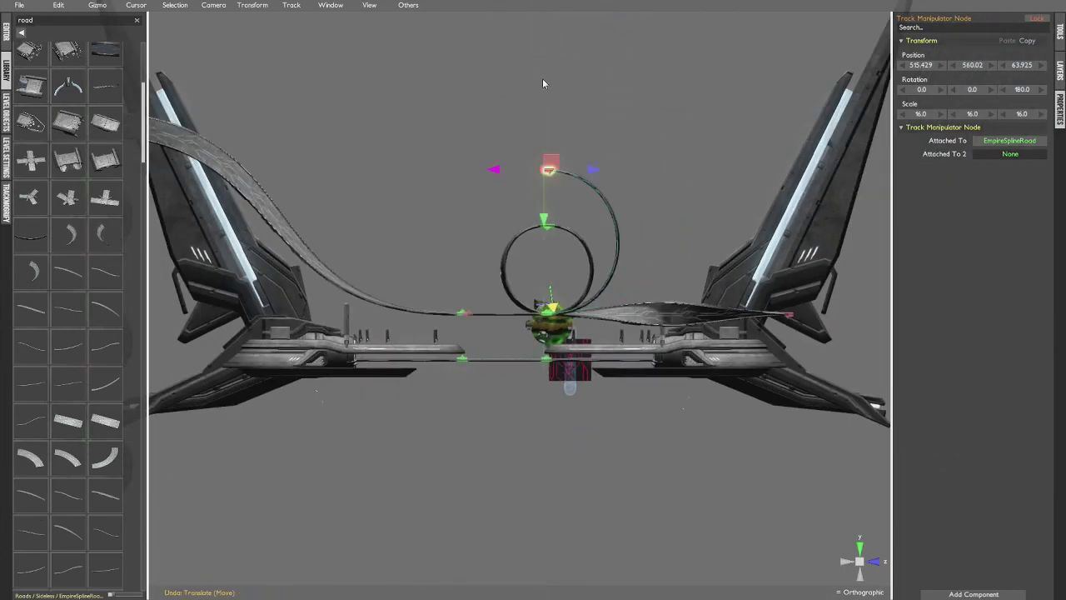
# - Extend the road from the half loop's top node, turn the new node upright, and move it to Y 70.02, Z 72.925 to close the loop
pyautogui.scroll(5, 569, 178)
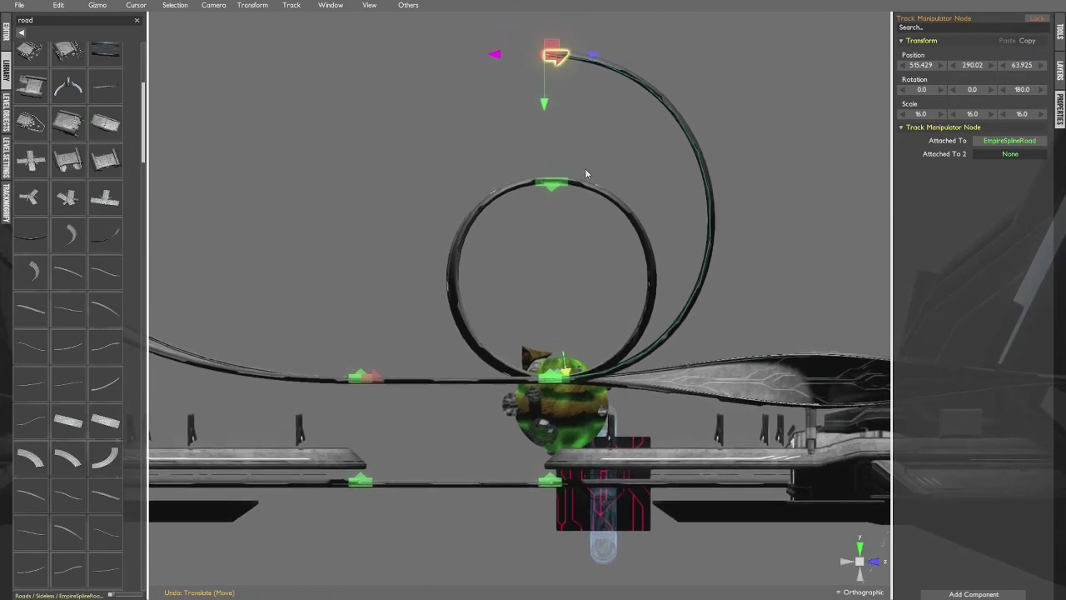
pyautogui.press('e')
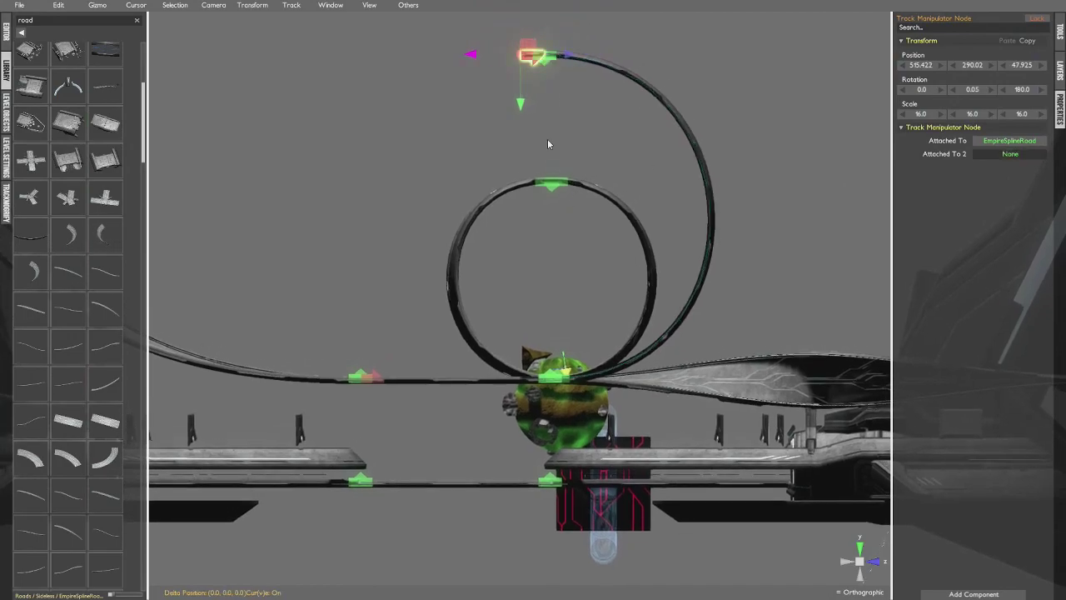
pyautogui.press('e')
pyautogui.moveTo(497, 96); pyautogui.dragTo(555, 6)
pyautogui.press('w')
pyautogui.moveTo(528, 60); pyautogui.dragTo(570, 395)
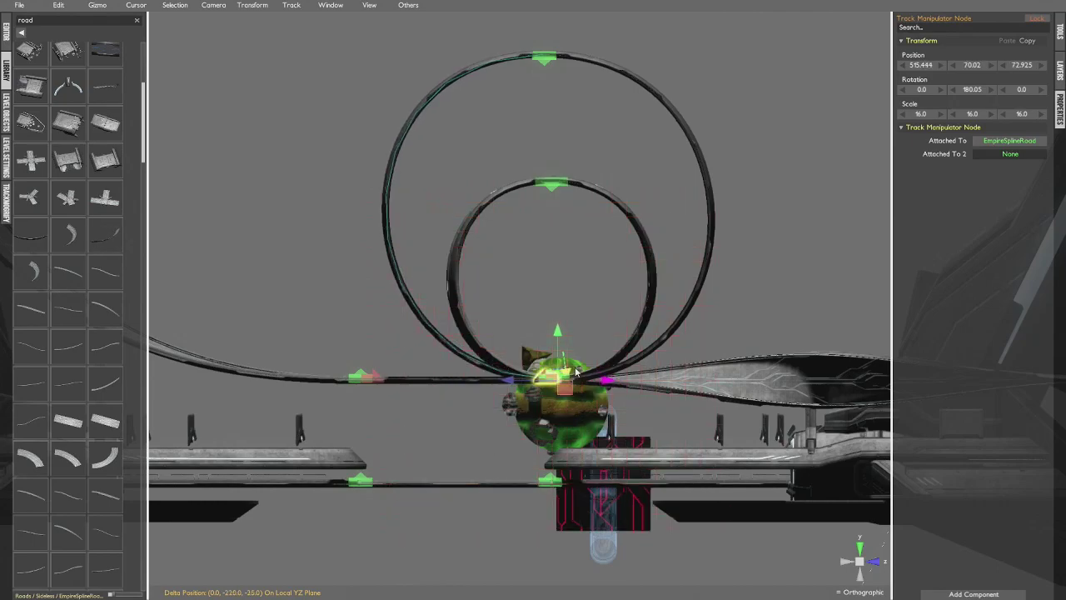
# - In the top view, offset the large loop's end node sideways to X 555.444
pyautogui.press('KP_7')
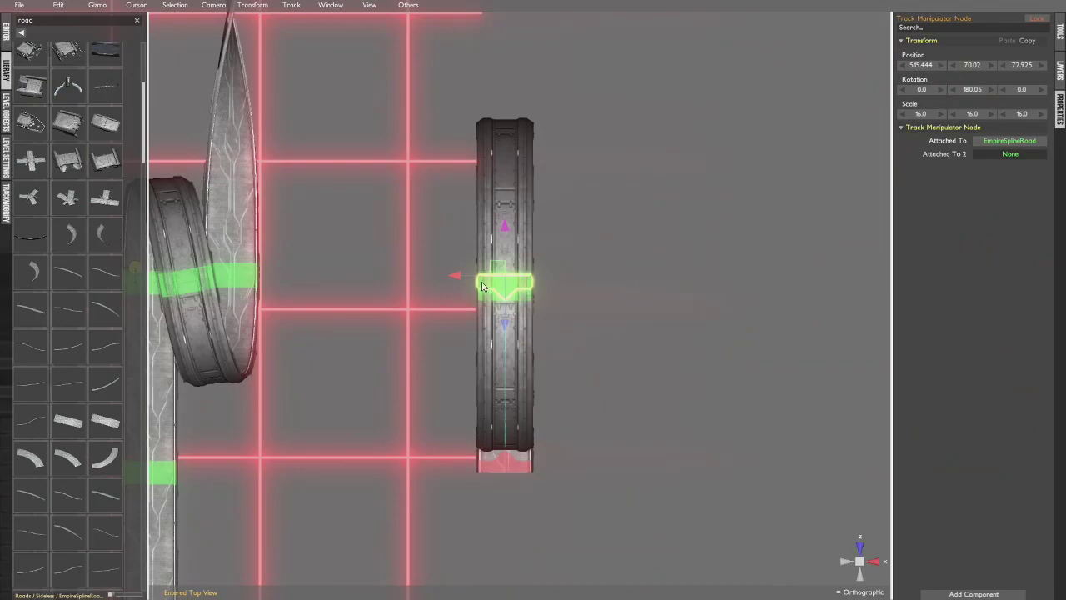
pyautogui.moveTo(455, 278); pyautogui.dragTo(516, 291)
pyautogui.moveTo(515, 291); pyautogui.dragTo(448, 292, button='middle')
pyautogui.scroll(-1, 448, 292)
# - Move the large loop's top node to X 535.429, Z 68.925 and its end node to X 555.439, Z 67.89
pyautogui.click(447, 291)
pyautogui.keyDown('alt'); pyautogui.moveTo(447, 291); pyautogui.dragTo(547, 256); pyautogui.keyUp('alt')
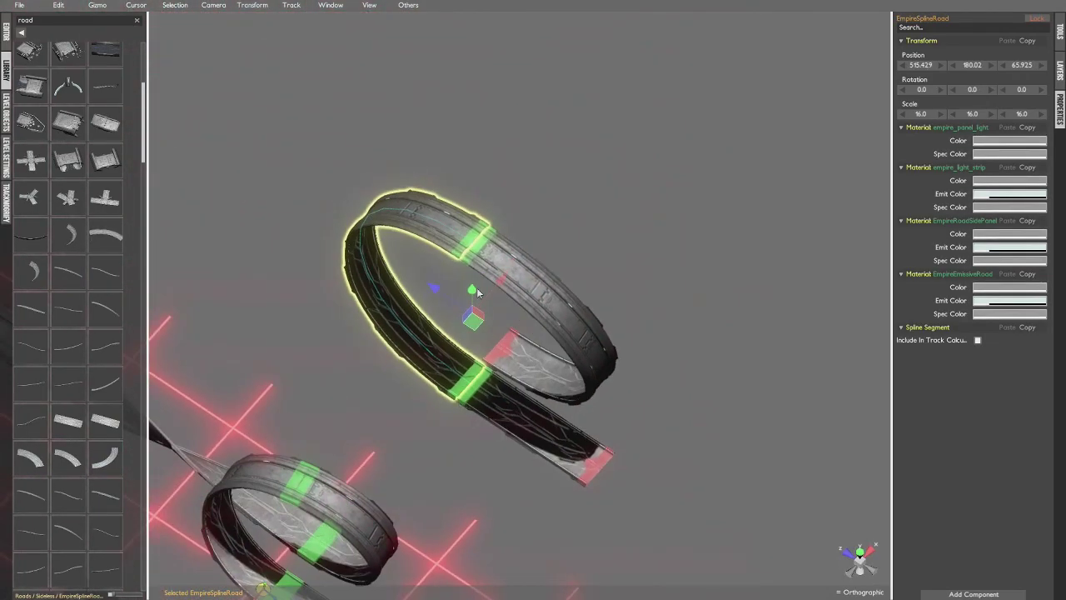
pyautogui.click(477, 252)
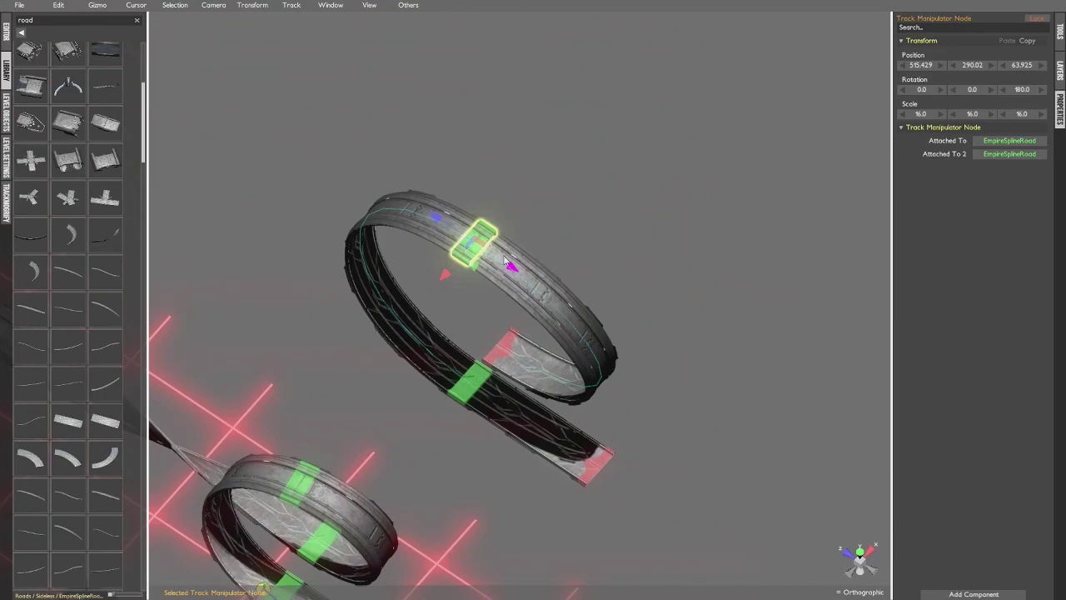
pyautogui.press('KP_7')
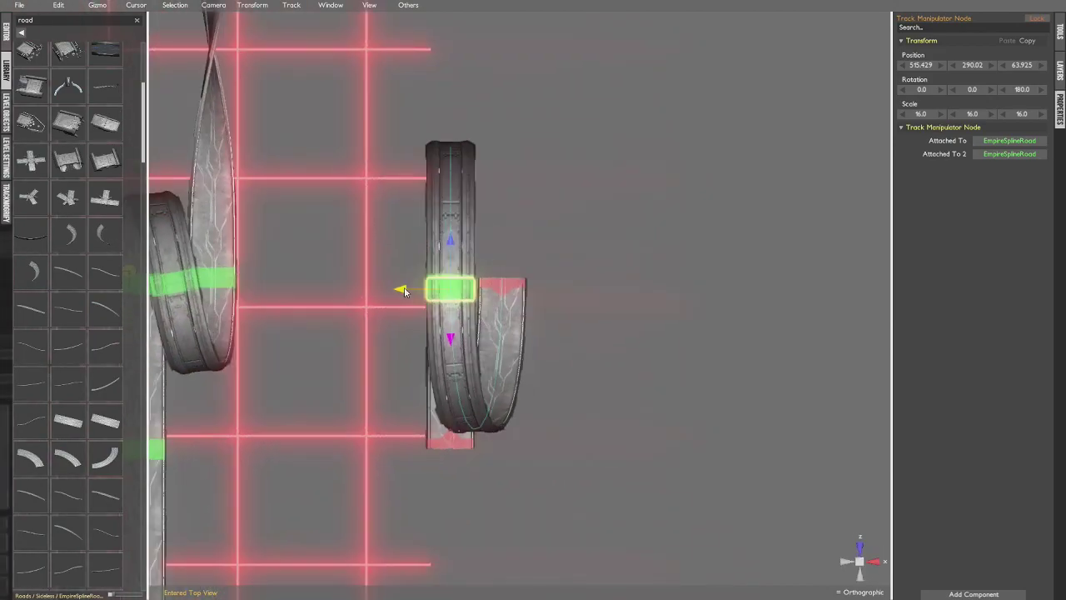
pyautogui.moveTo(404, 290); pyautogui.dragTo(432, 292)
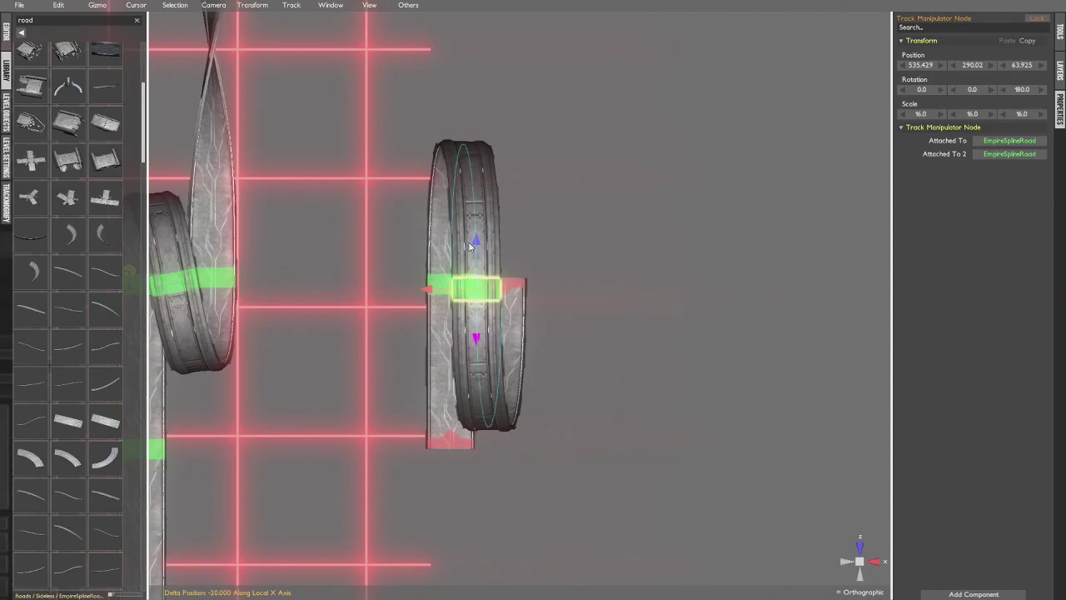
pyautogui.moveTo(471, 243); pyautogui.dragTo(481, 238)
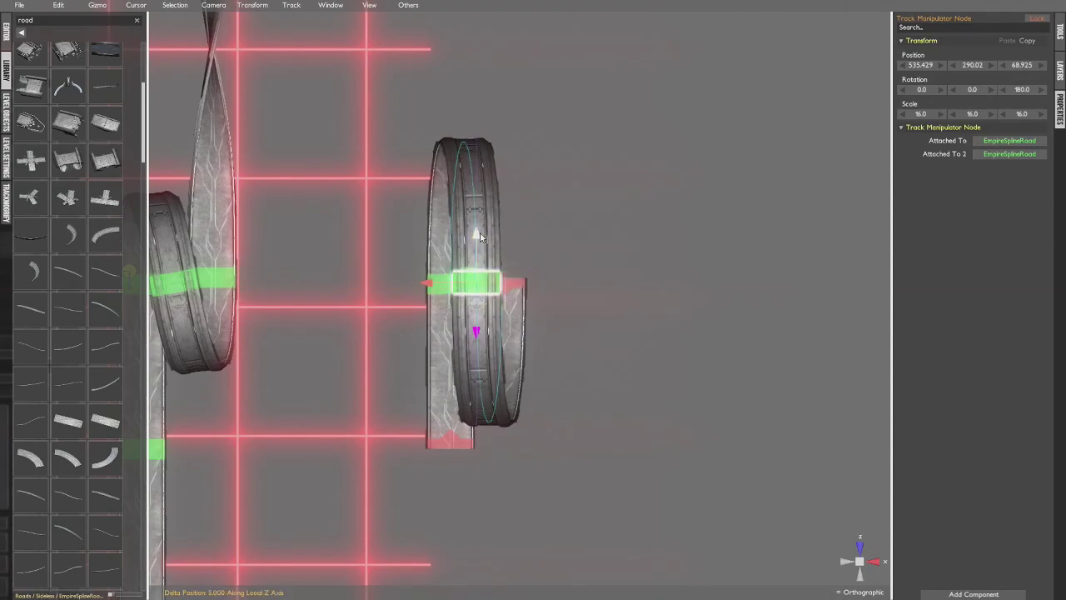
pyautogui.click(505, 283)
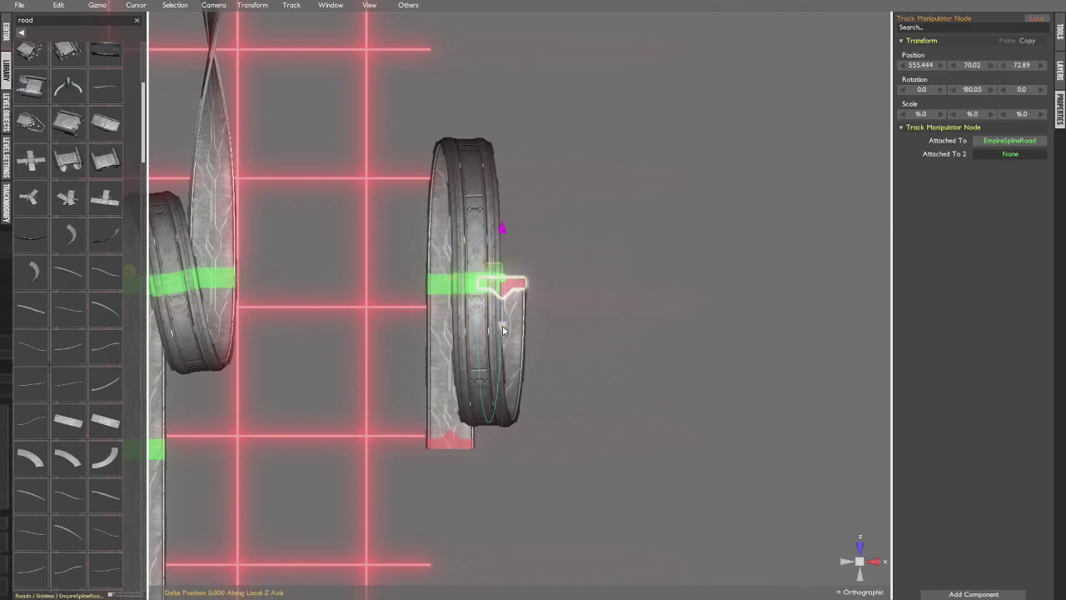
pyautogui.moveTo(503, 330); pyautogui.dragTo(503, 333)
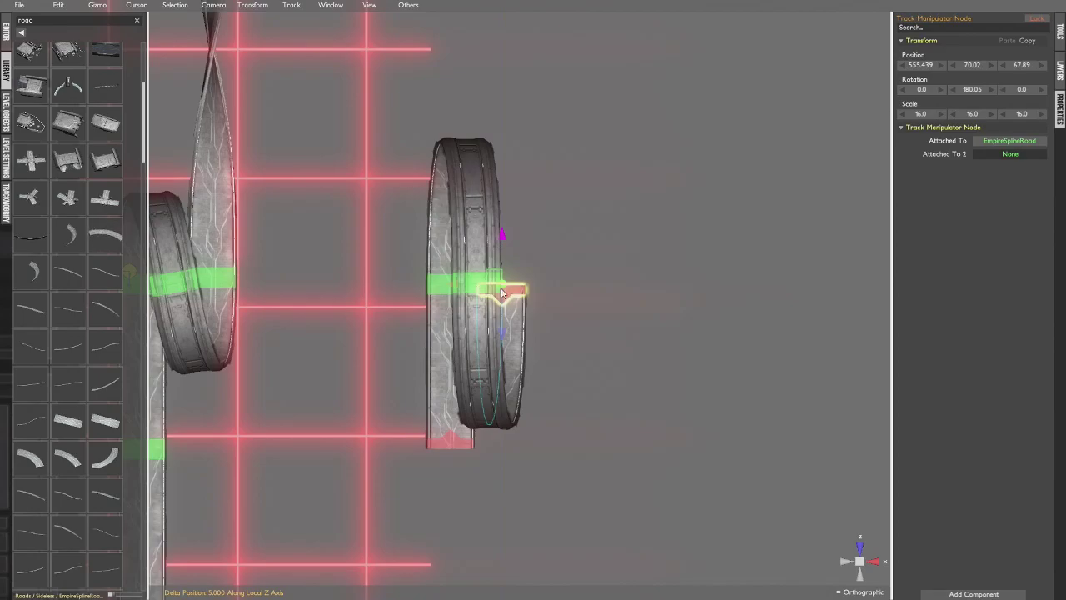
# - In the top view, rotate the large loop's top node 10 degrees around its local Y axis to a Y rotation of 350
pyautogui.click(475, 279)
pyautogui.moveTo(493, 280); pyautogui.dragTo(529, 285, button='middle')
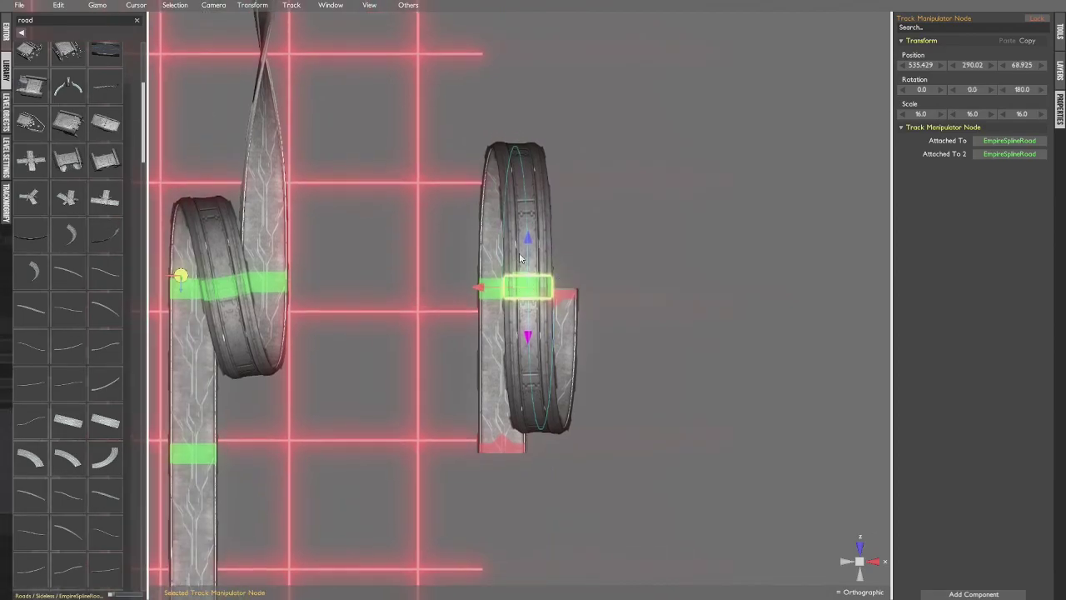
pyautogui.keyDown('alt'); pyautogui.moveTo(532, 297); pyautogui.dragTo(582, 251); pyautogui.keyUp('alt')
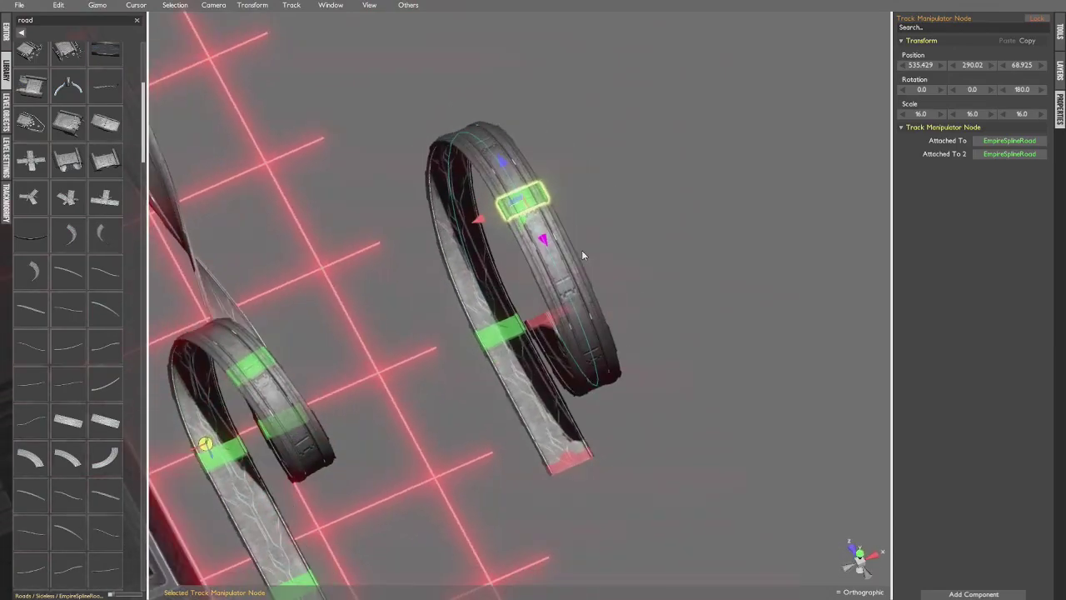
pyautogui.press('KP_7')
pyautogui.press('e')
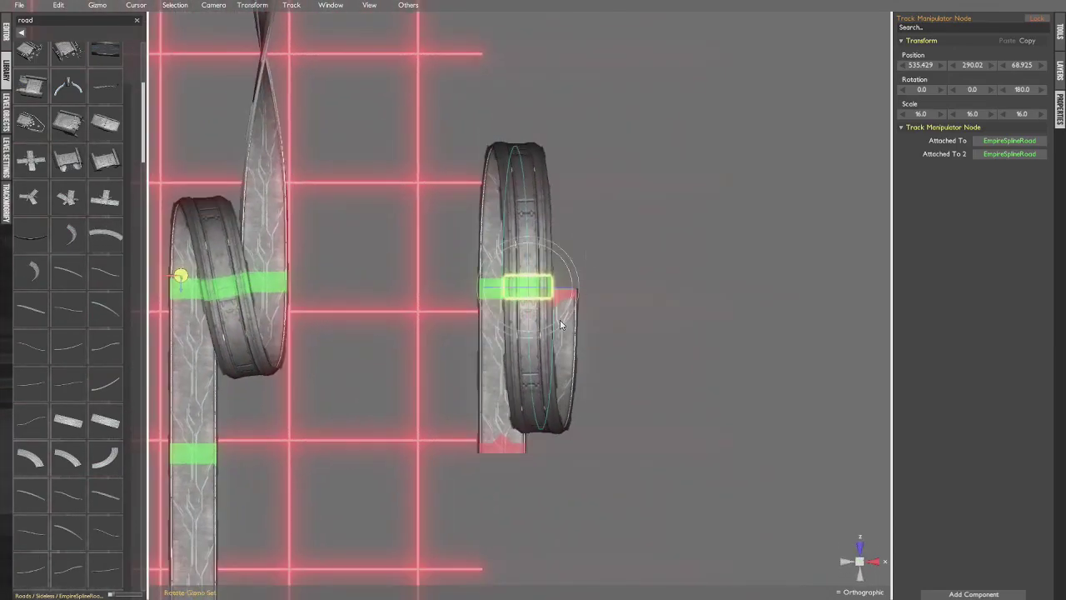
pyautogui.moveTo(557, 324); pyautogui.dragTo(565, 324)
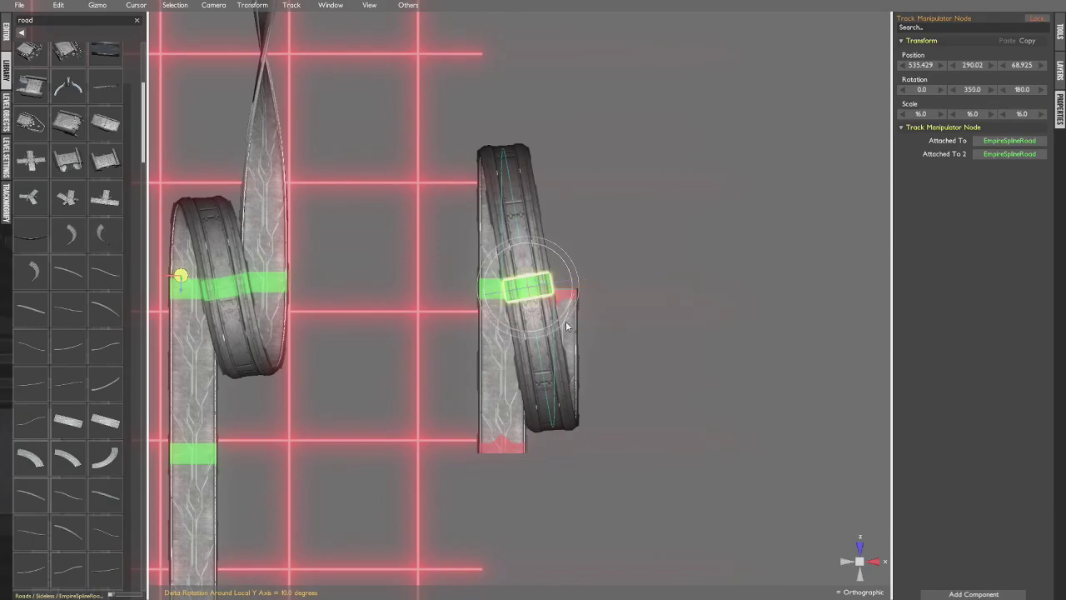
# - Hide the track manipulator nodes and save the level
pyautogui.moveTo(563, 322); pyautogui.dragTo(344, 265, button='middle')
pyautogui.press('n')
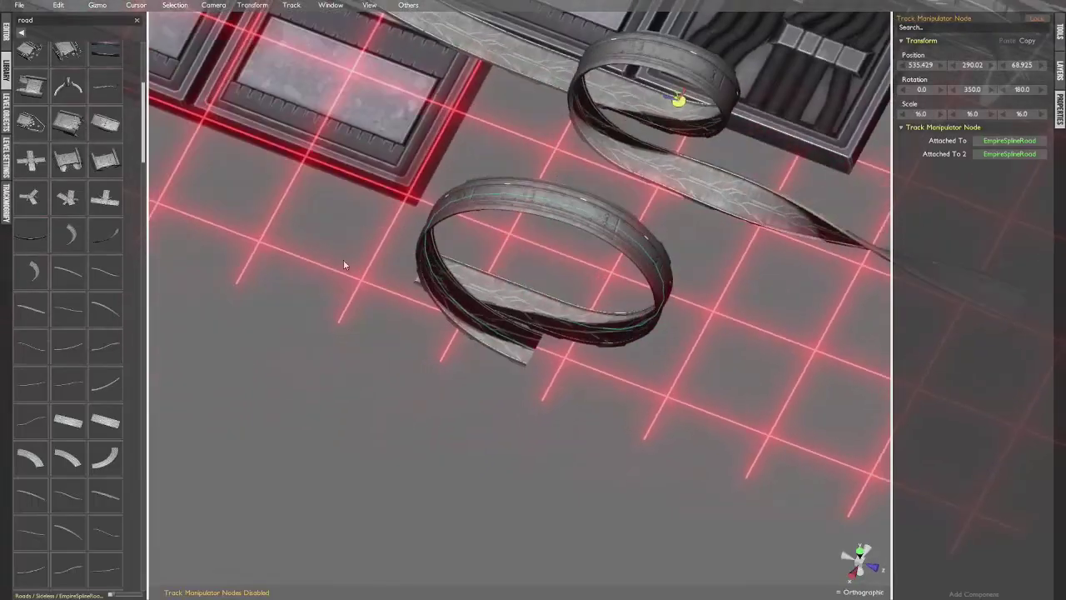
pyautogui.moveTo(551, 313); pyautogui.dragTo(324, 261, button='middle')
pyautogui.hotkey('ctrl', 's')
# - Examine the large loop in perspective view, showing the track manipulator nodes again and checking the top and entry nodes' transform values
pyautogui.moveTo(564, 265); pyautogui.dragTo(809, 389, button='middle')
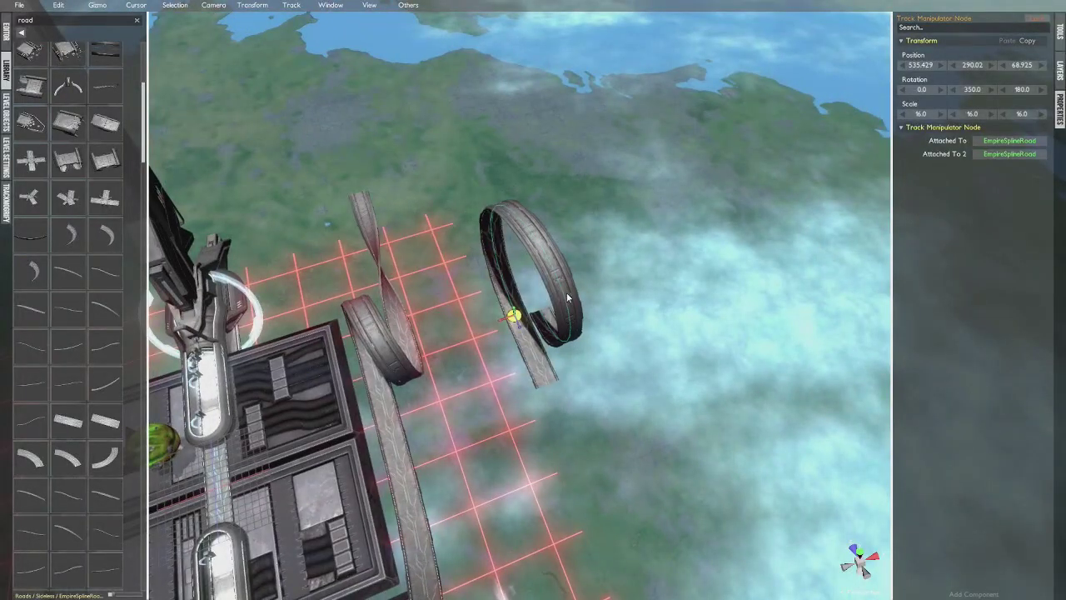
pyautogui.moveTo(575, 285); pyautogui.dragTo(517, 273, button='middle')
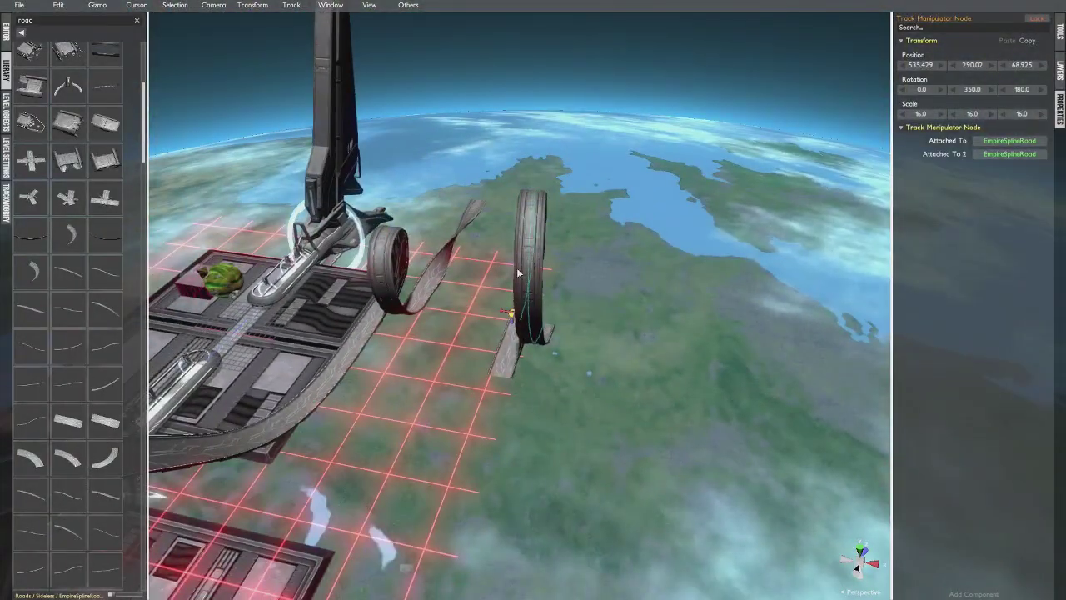
pyautogui.moveTo(590, 258); pyautogui.dragTo(468, 284, button='middle')
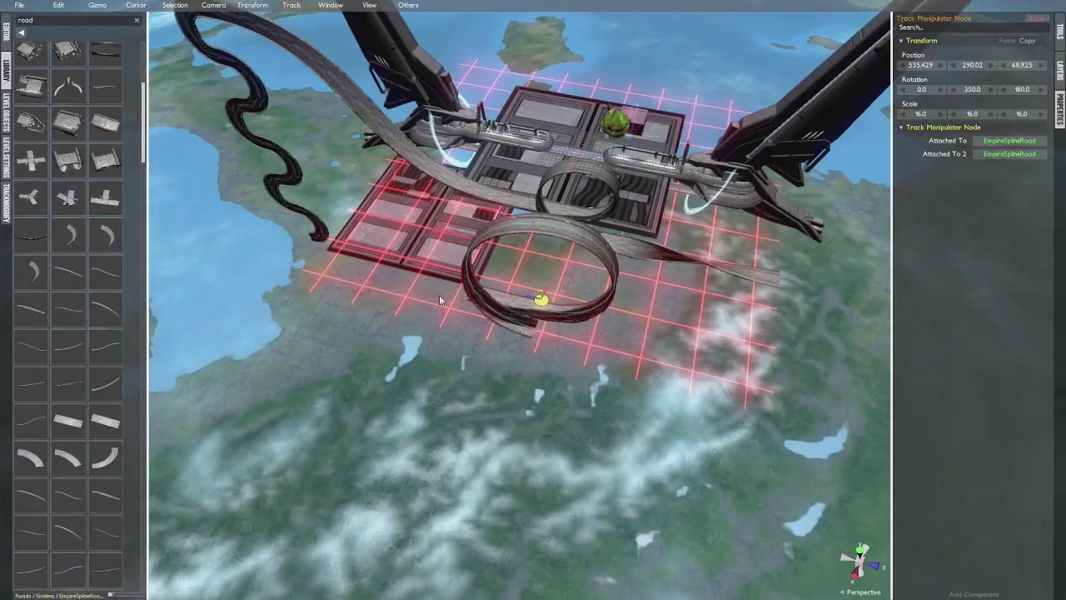
pyautogui.press('n')
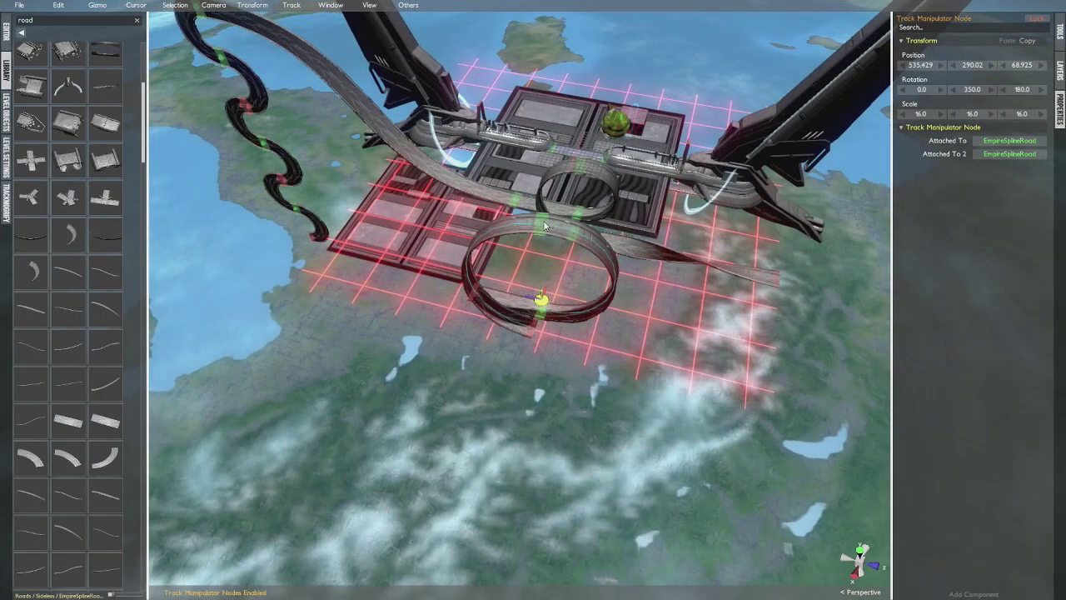
pyautogui.click(544, 219)
pyautogui.moveTo(545, 220); pyautogui.dragTo(578, 213, button='middle')
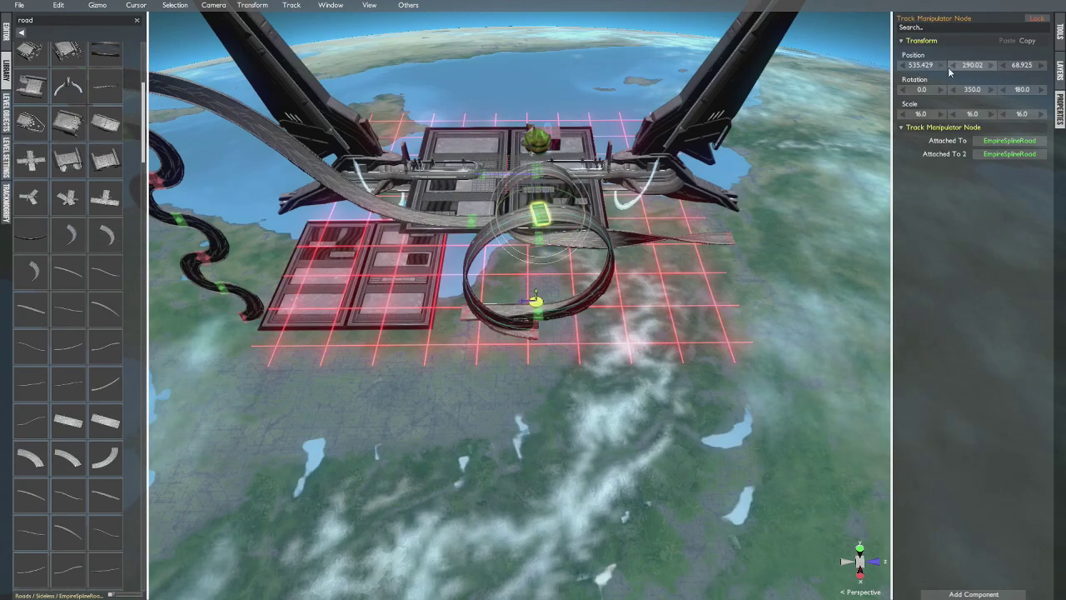
pyautogui.click(537, 309)
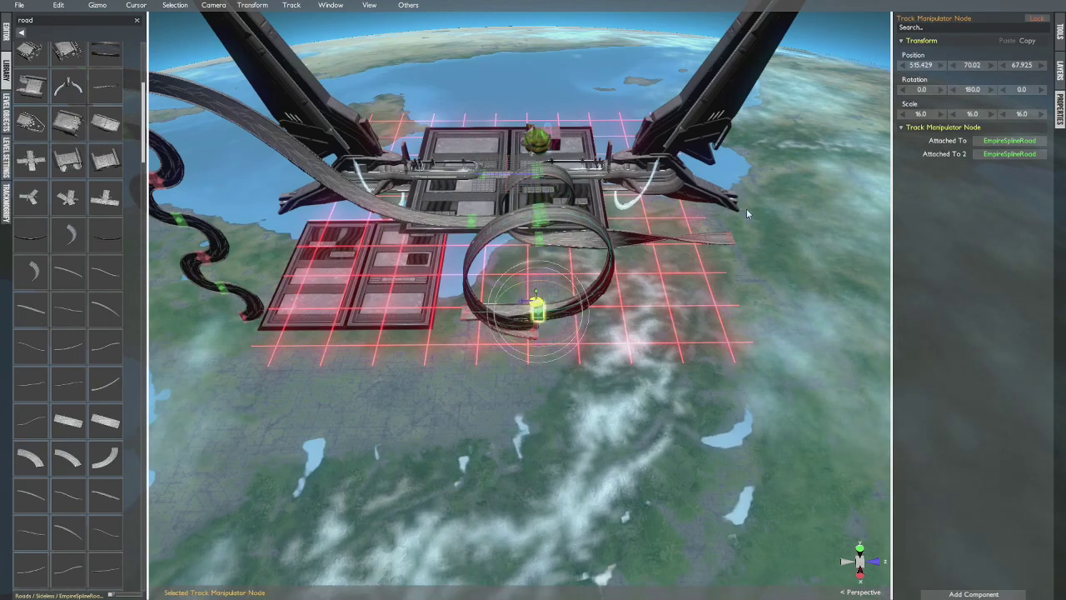
# - Try freely moving and rotating the large loop's end node, revert both changes, and deselect the node
pyautogui.click(536, 339)
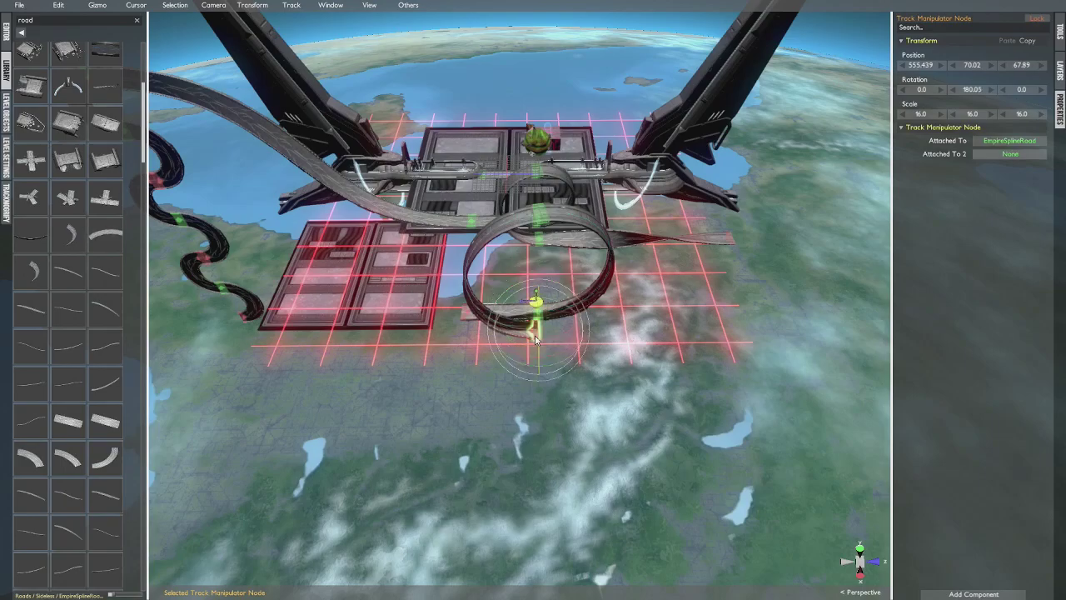
pyautogui.press('g')
pyautogui.rightClick(646, 312)
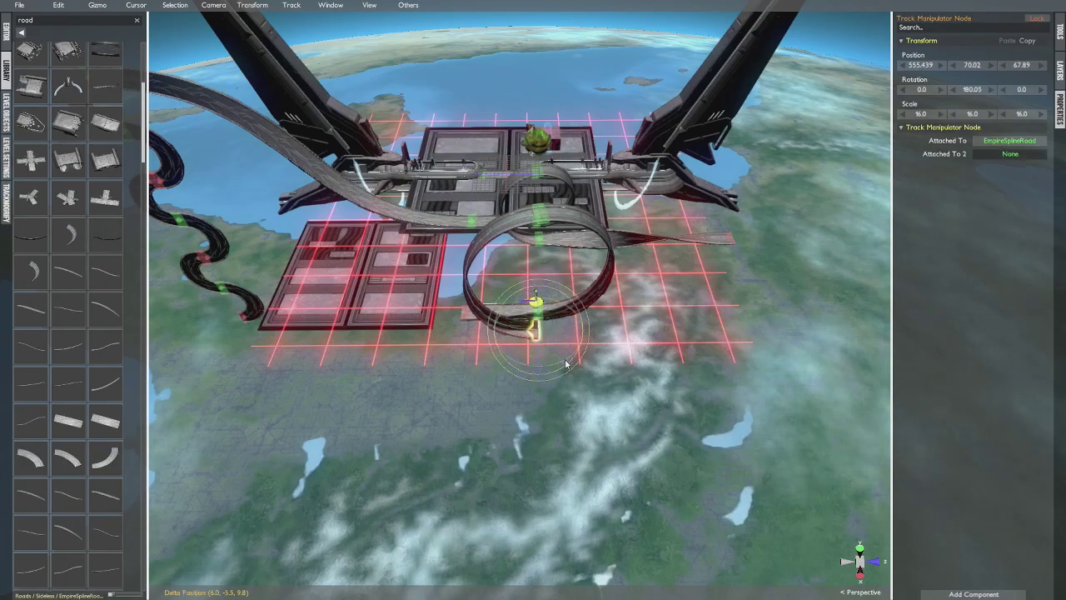
pyautogui.moveTo(566, 364); pyautogui.dragTo(517, 361)
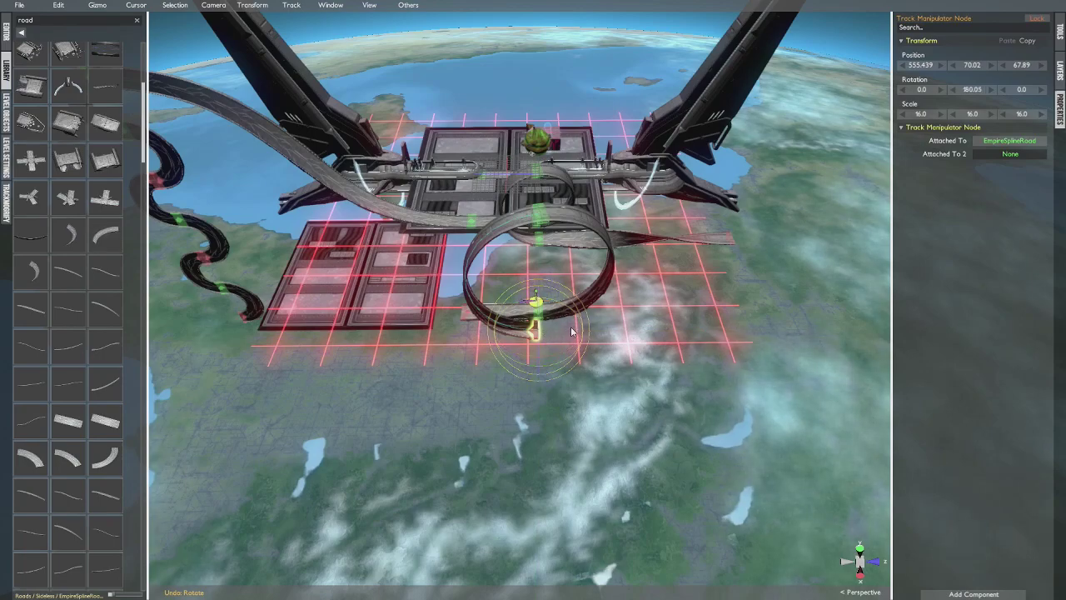
pyautogui.click(537, 332)
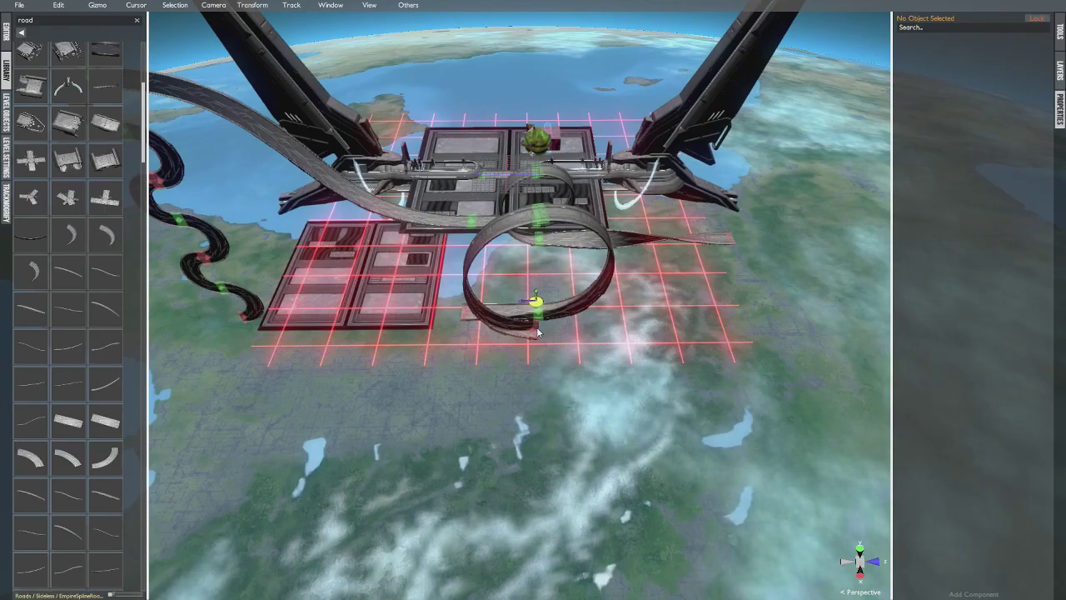
# - Place the cursor on the green and brown sphere and examine the sphere up close from several angles
pyautogui.middleClick(547, 144)
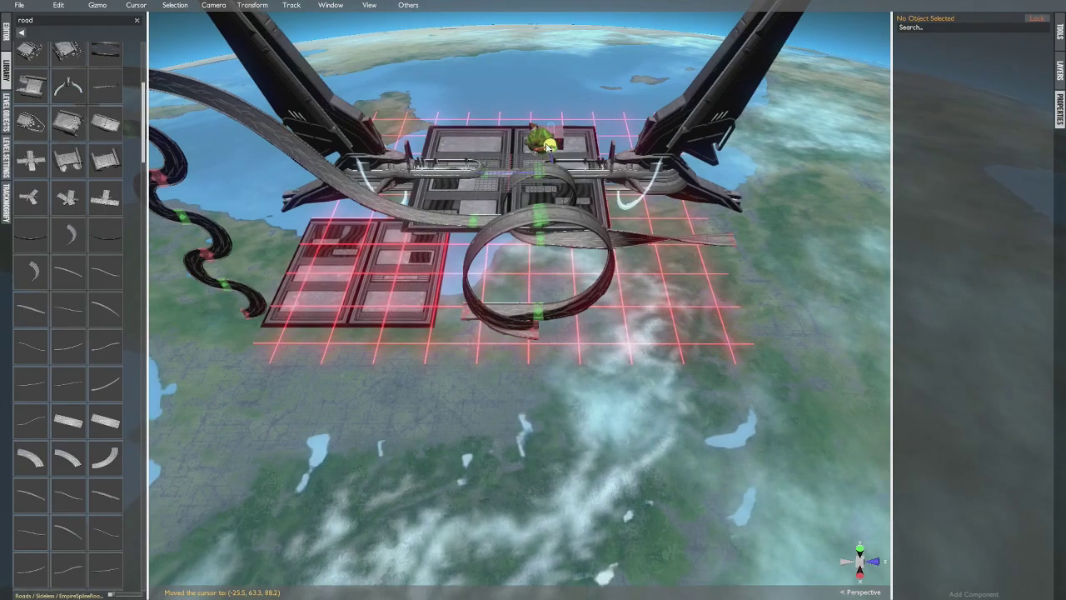
pyautogui.scroll(8, 555, 200)
pyautogui.moveTo(558, 198); pyautogui.dragTo(769, 141, button='middle')
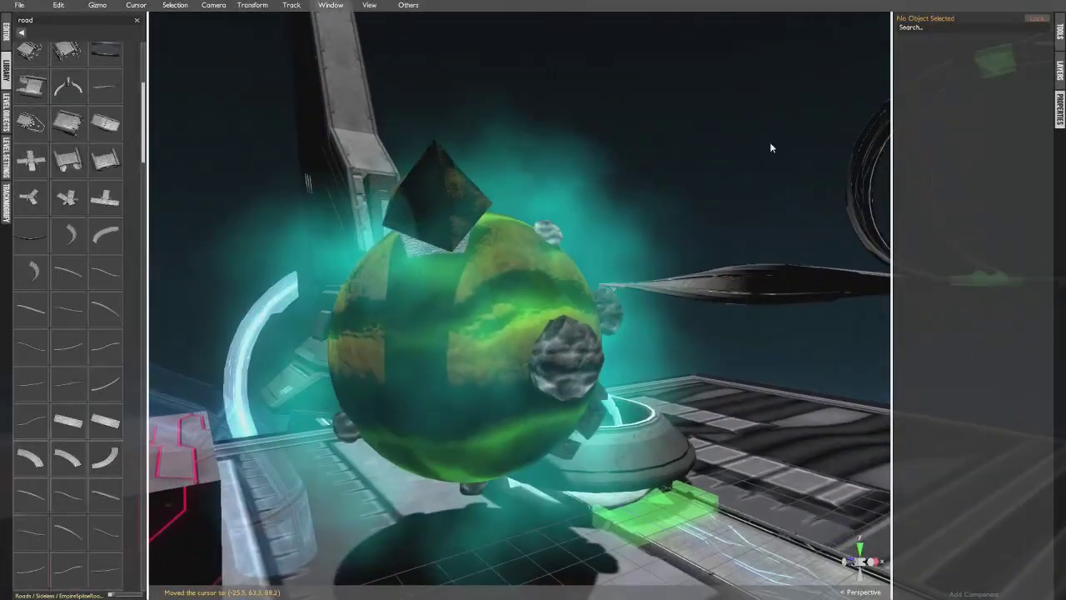
pyautogui.middleClick(477, 336)
pyautogui.moveTo(488, 337); pyautogui.dragTo(586, 254, button='middle')
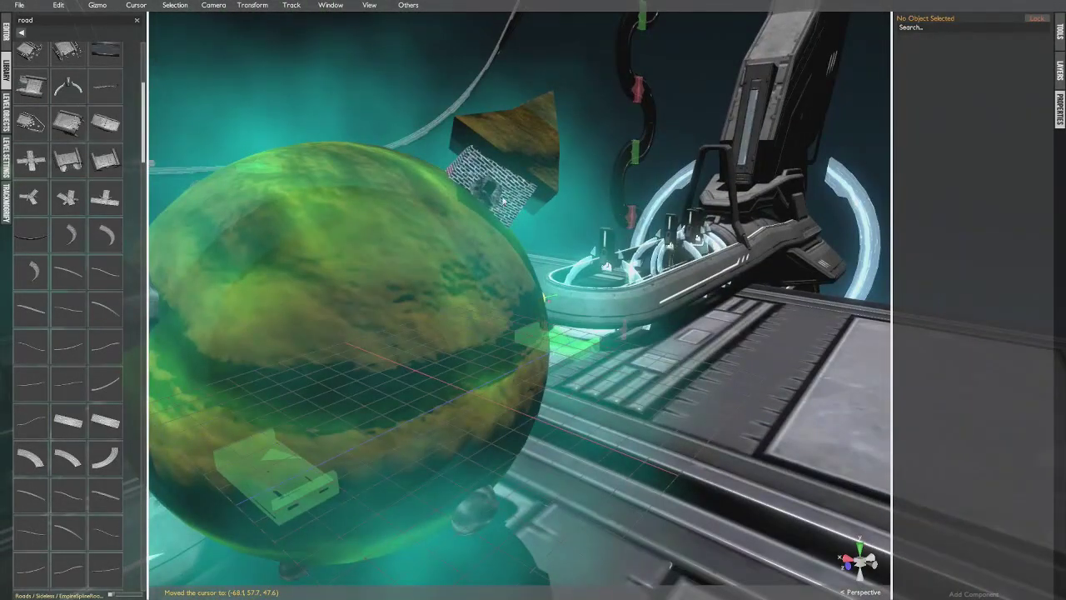
pyautogui.middleClick(390, 340)
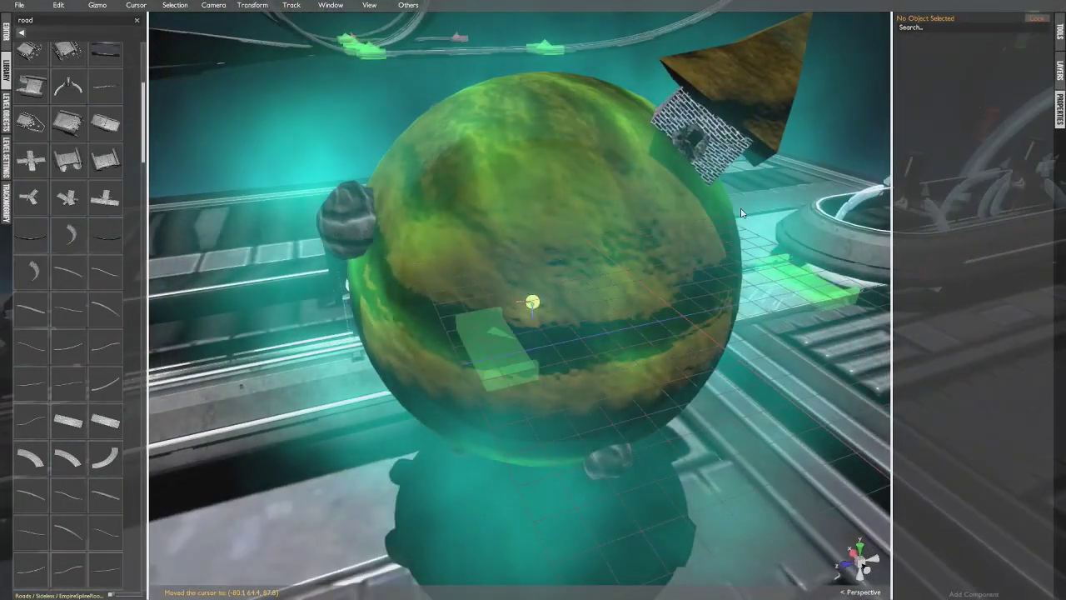